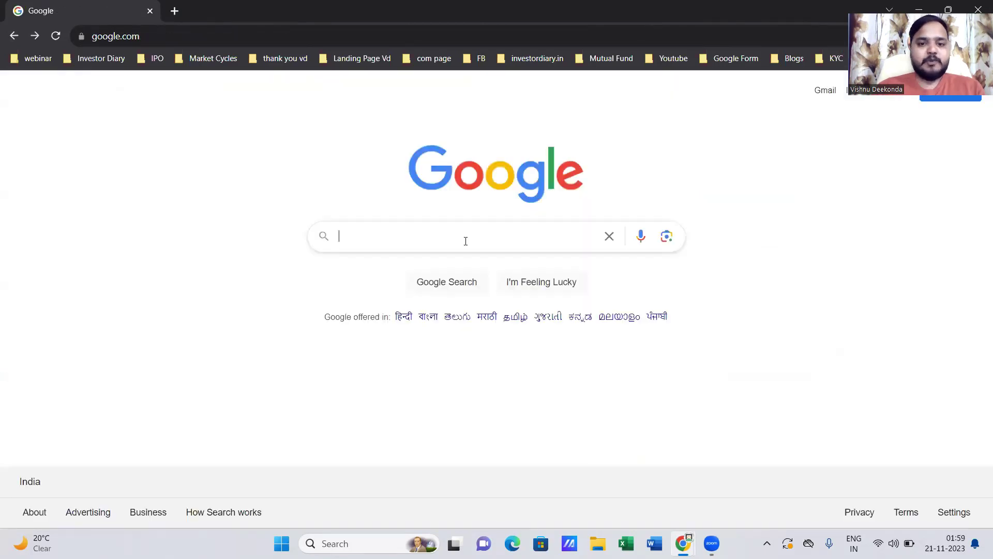
Step: Search Google for google sheets, open the Google Sheets: Online Spreadsheet Editor result and sign in
left_click(466, 240)
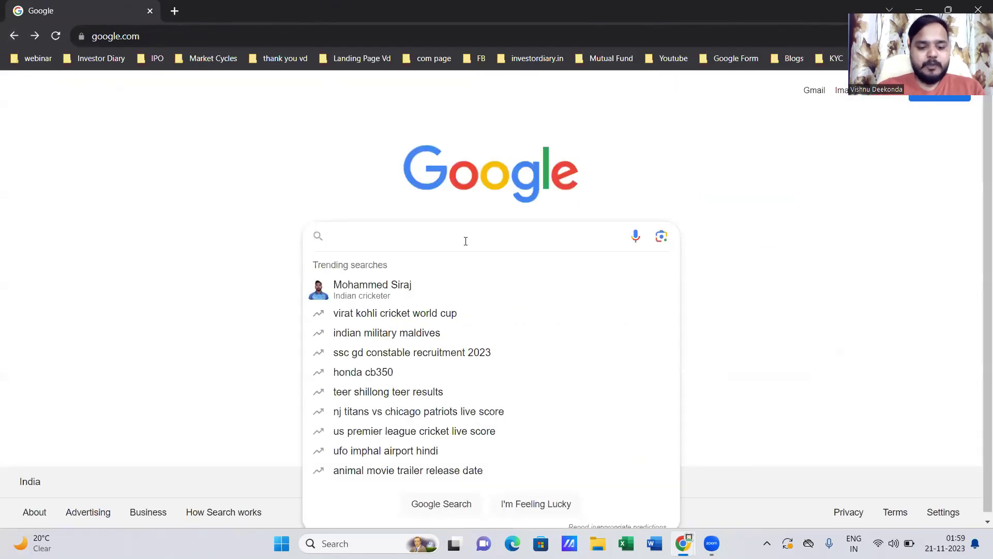
type("goog")
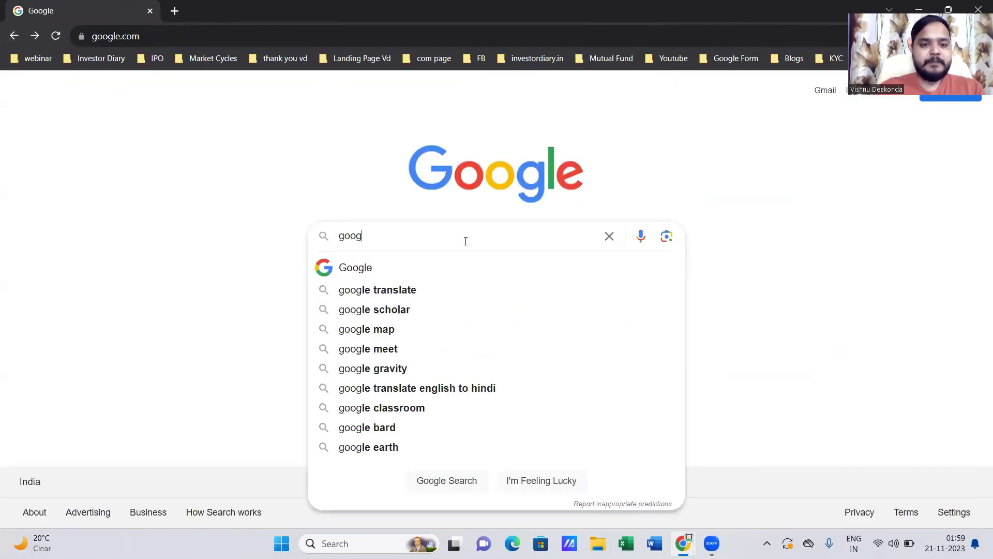
type("le shee")
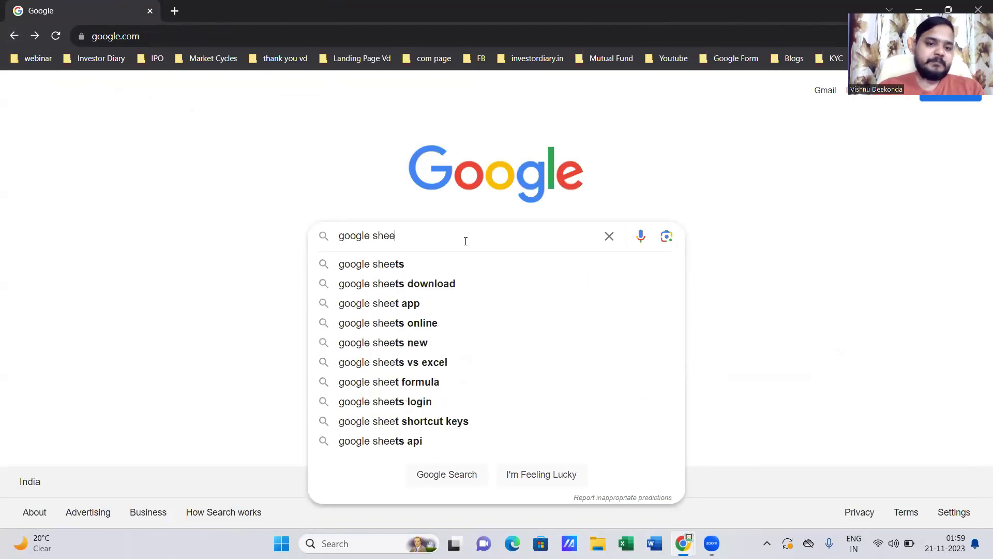
left_click(383, 265)
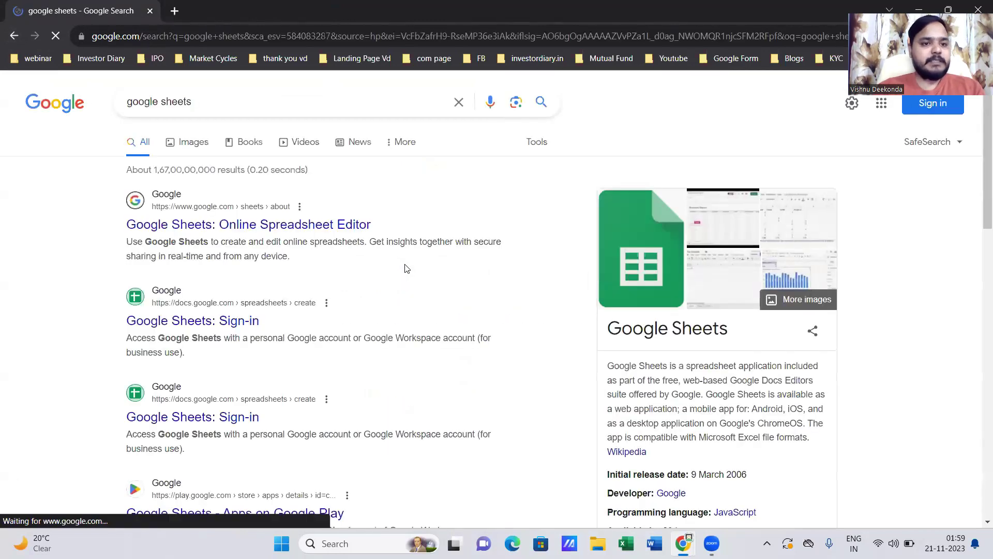
left_click(274, 233)
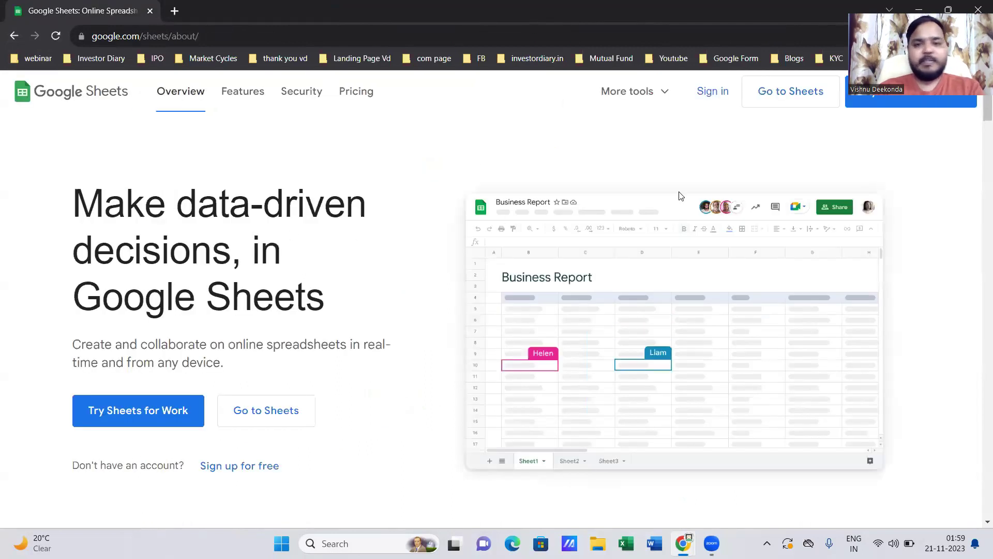
left_click(718, 92)
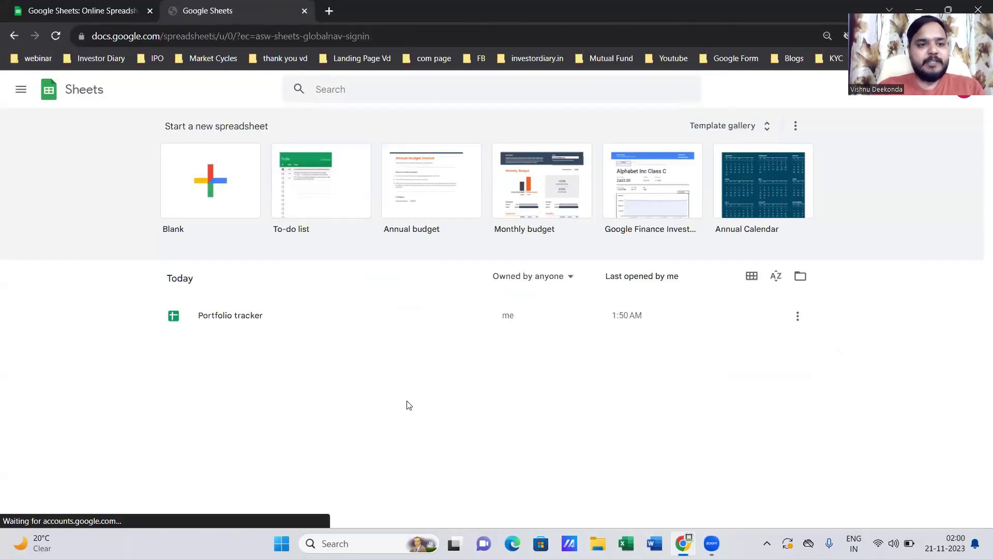
Step: Create a blank spreadsheet and name it Portfolio Tracker
left_click(210, 173)
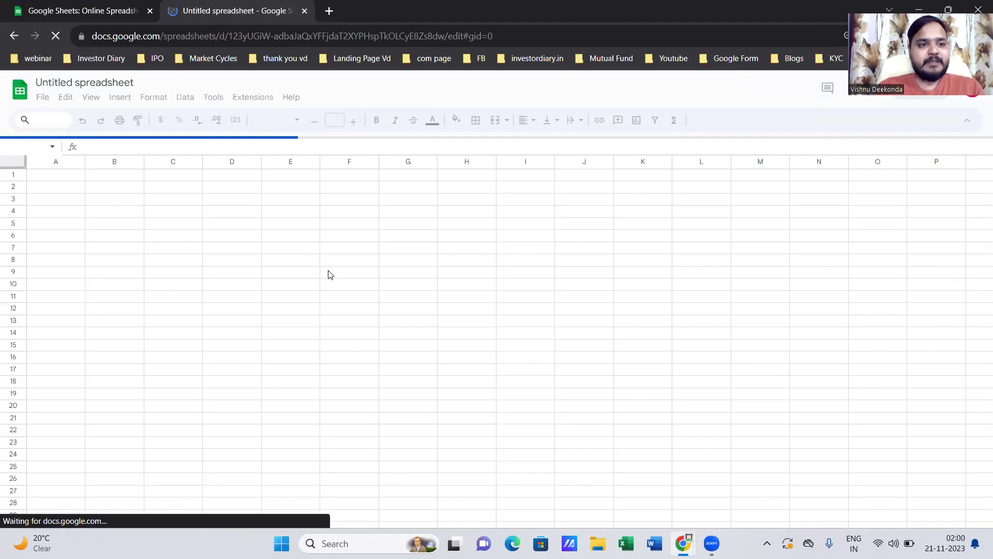
left_click(102, 83)
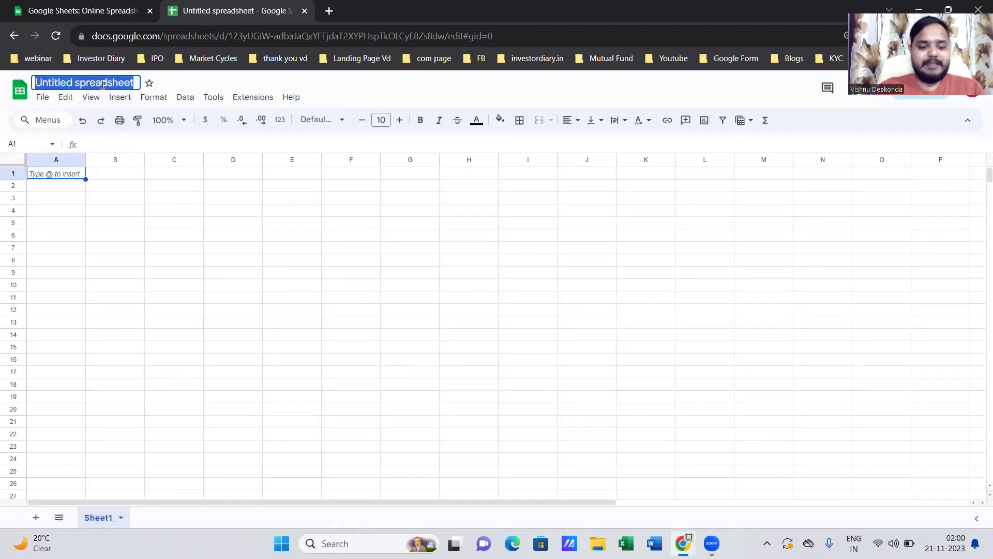
type("Portf")
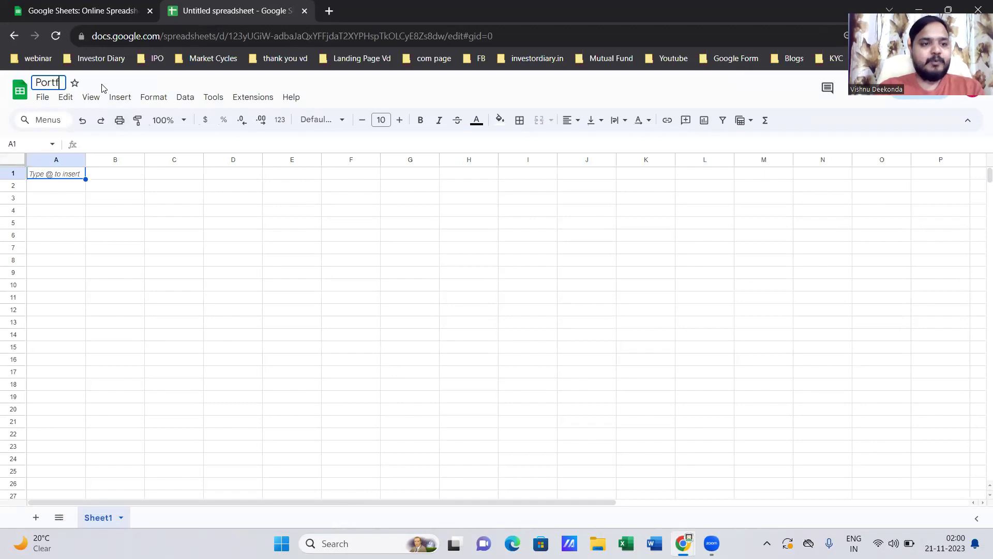
type("olio T")
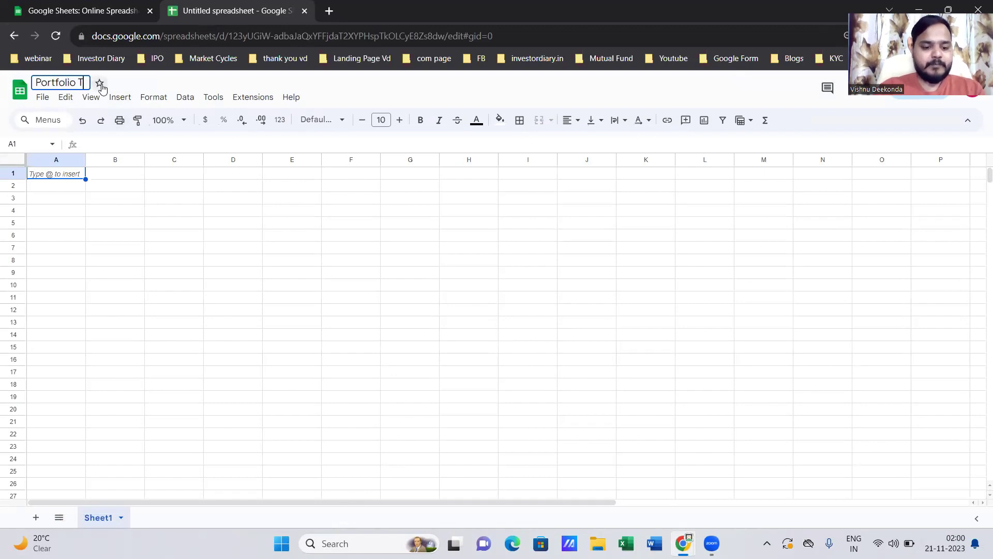
type("racker")
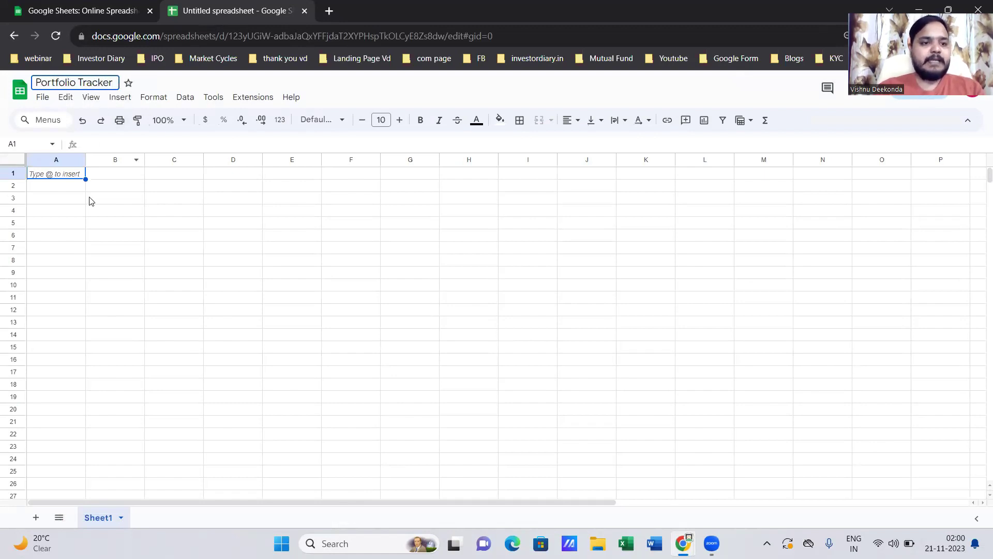
left_click(88, 200)
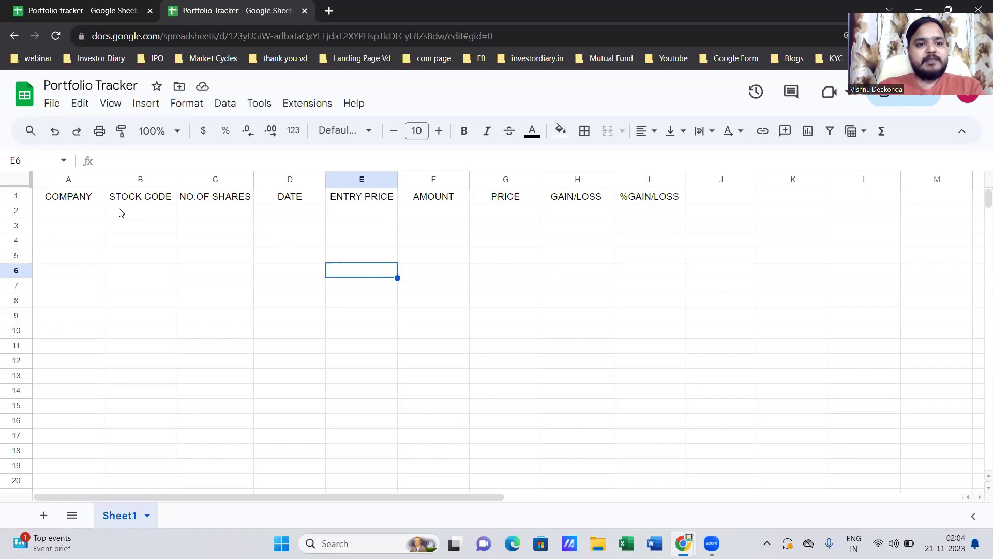
Step: Examine the column headings in row 1, from COMPANY through %GAIN/LOSS
left_click(76, 200)
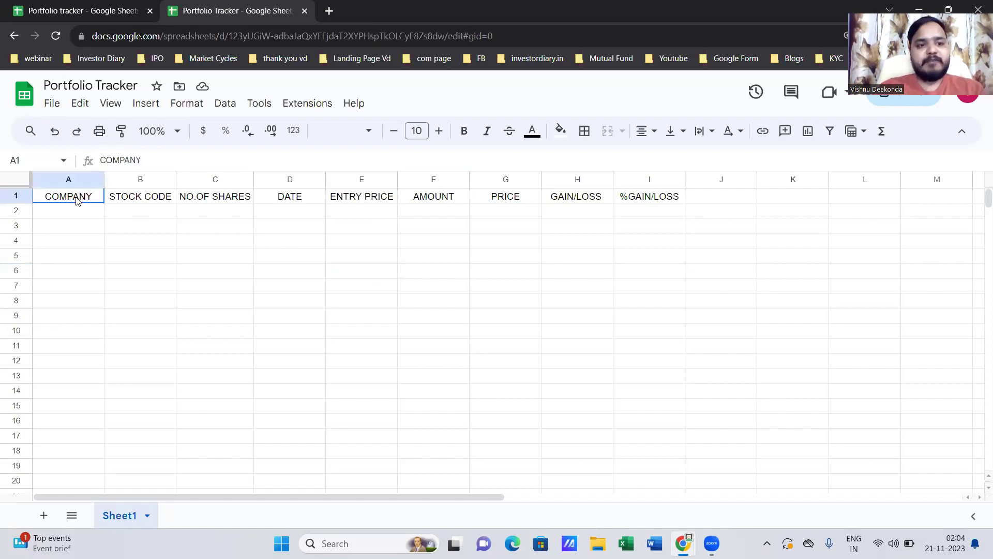
left_click(149, 198)
left_click(226, 203)
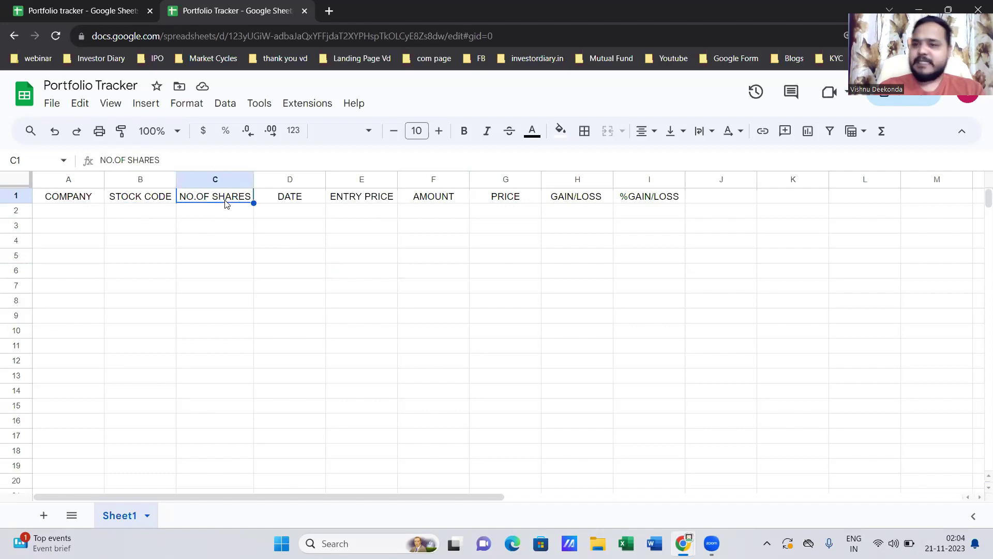
left_click(302, 203)
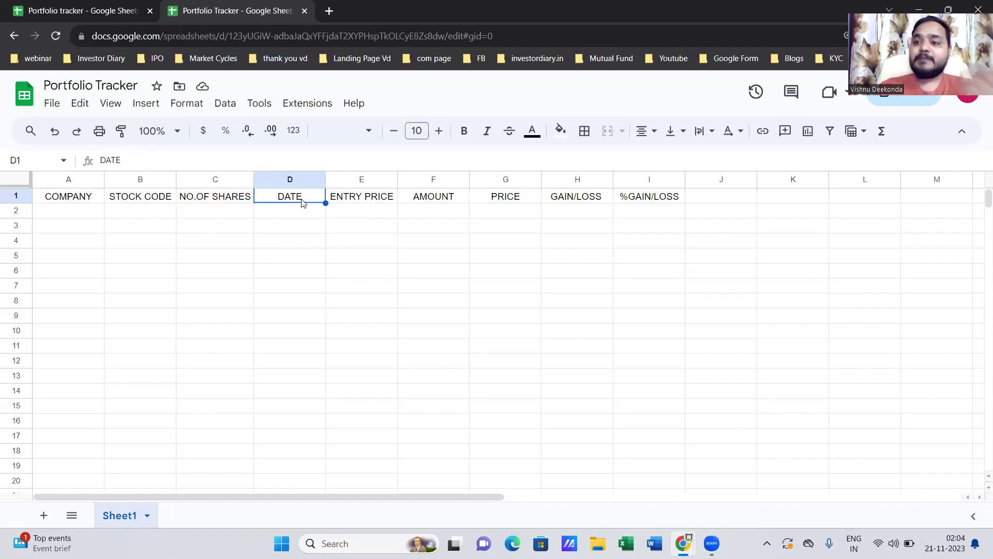
left_click(374, 205)
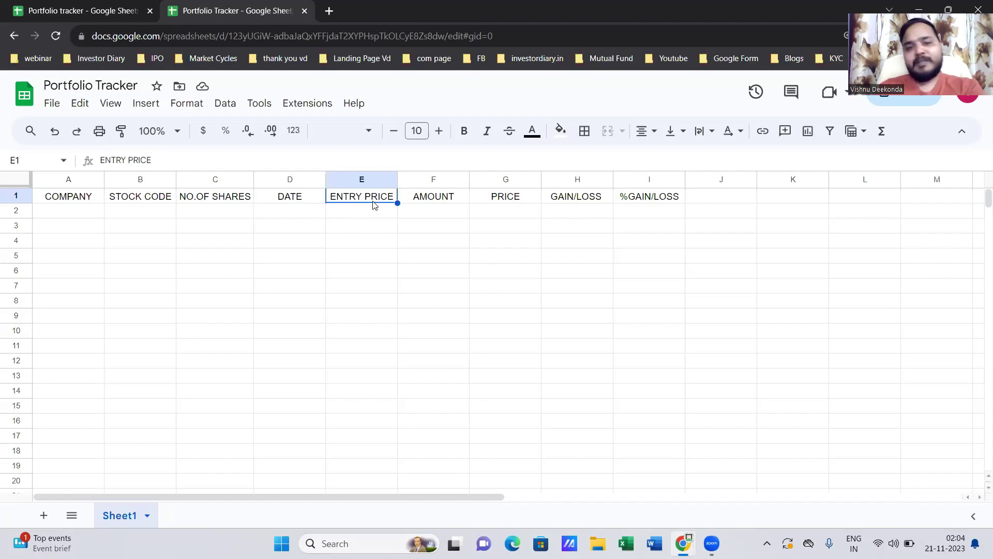
left_click(427, 212)
left_click(436, 202)
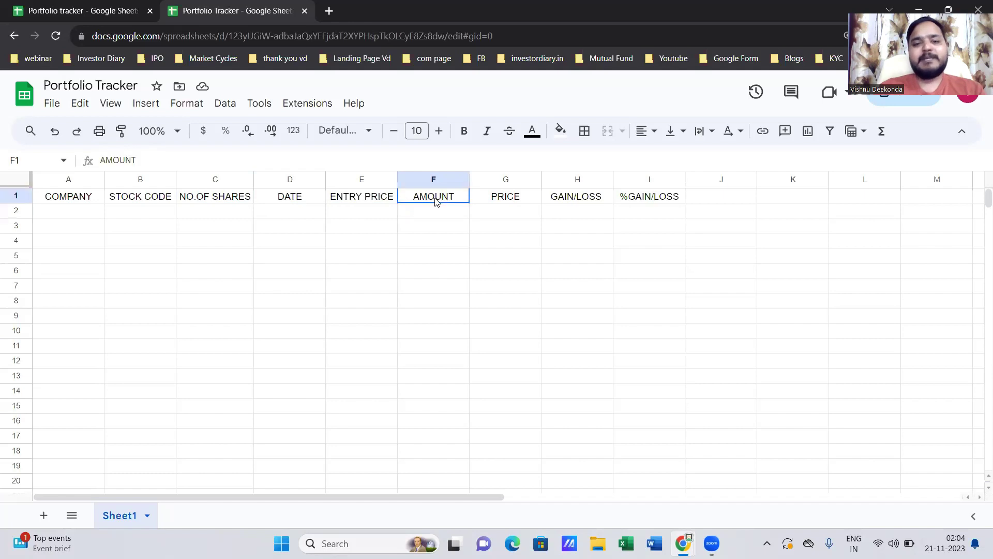
left_click(513, 199)
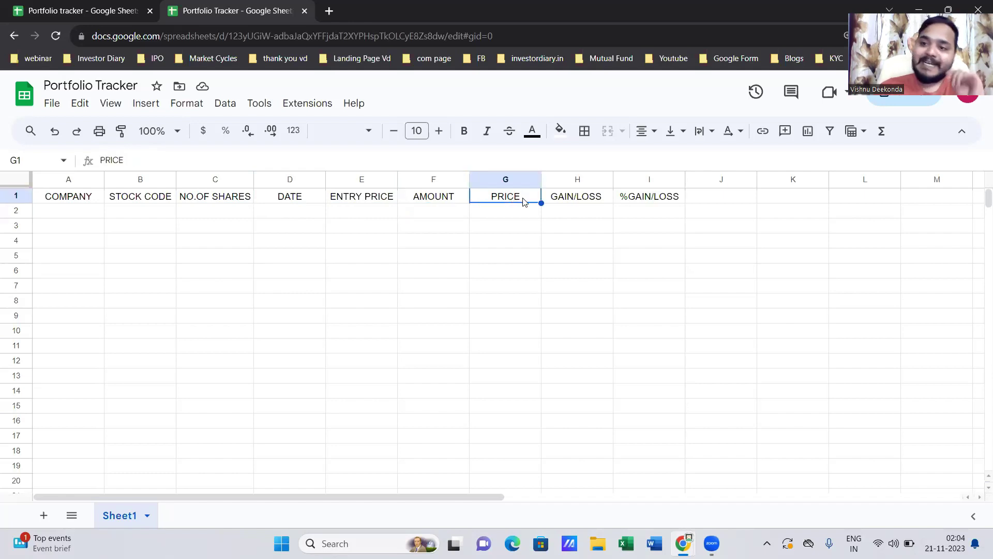
left_click(579, 206)
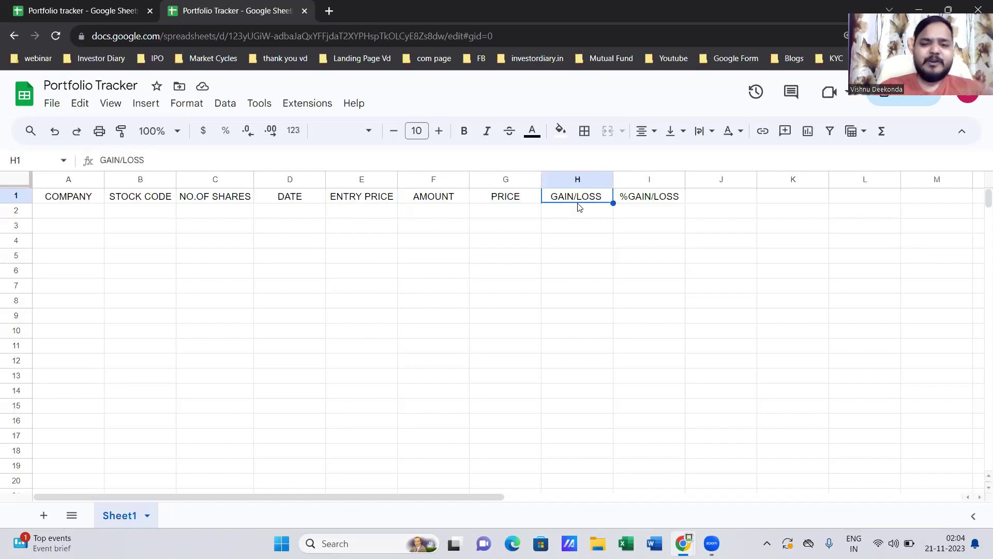
left_click(654, 200)
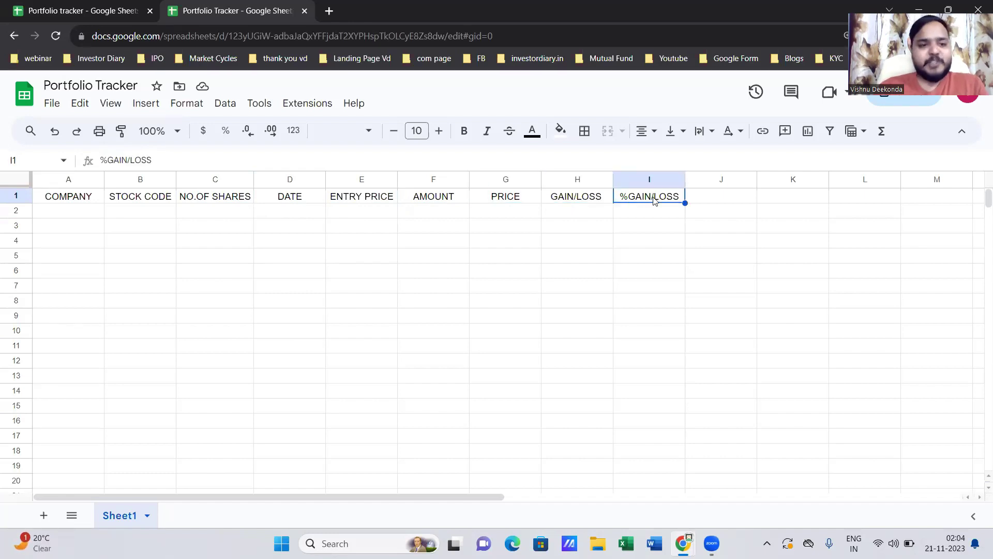
left_click(495, 255)
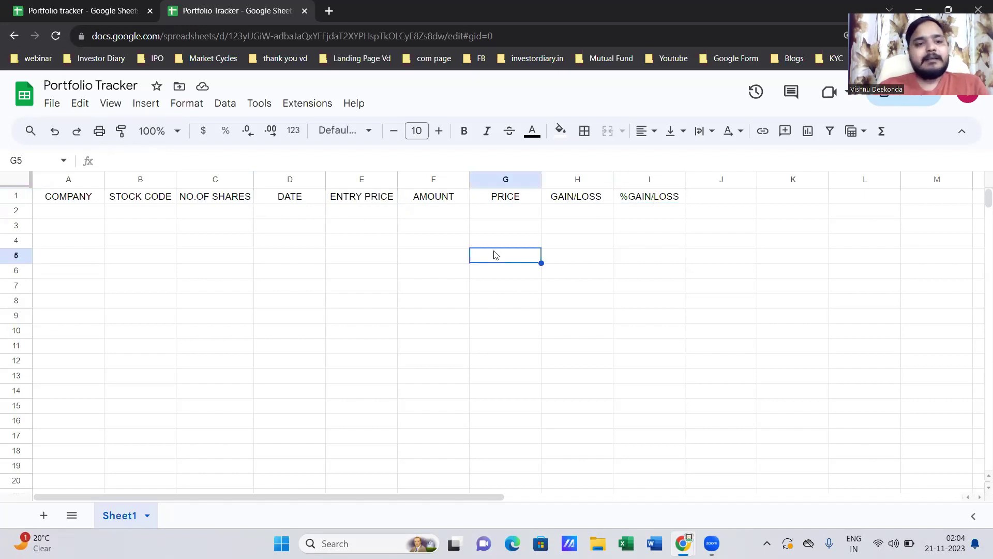
left_click_drag(89, 202, 356, 203)
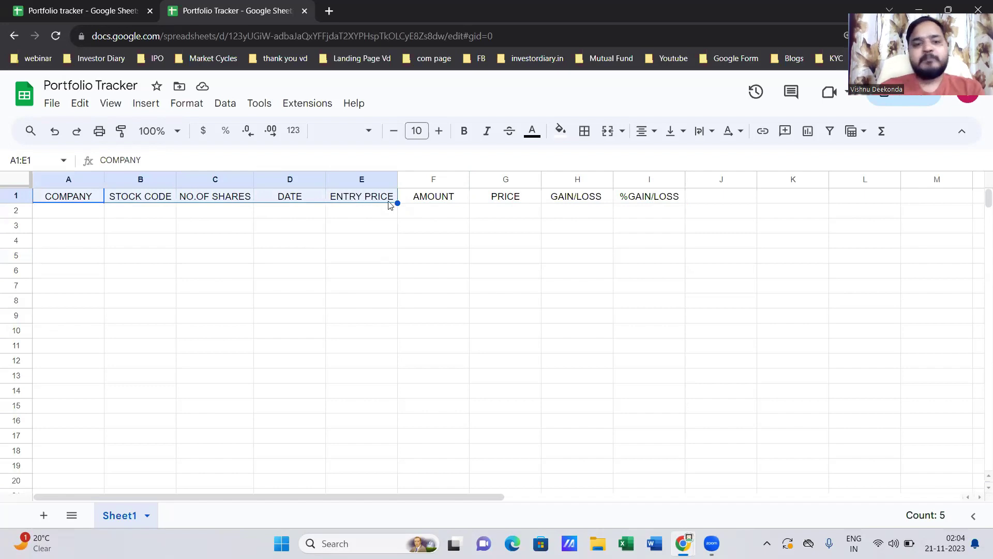
left_click(515, 210)
left_click(525, 201)
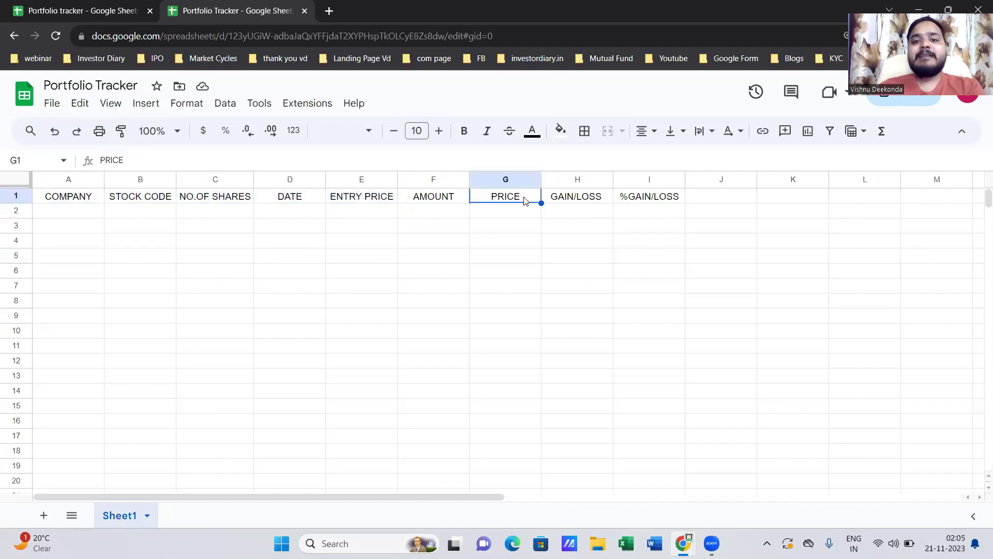
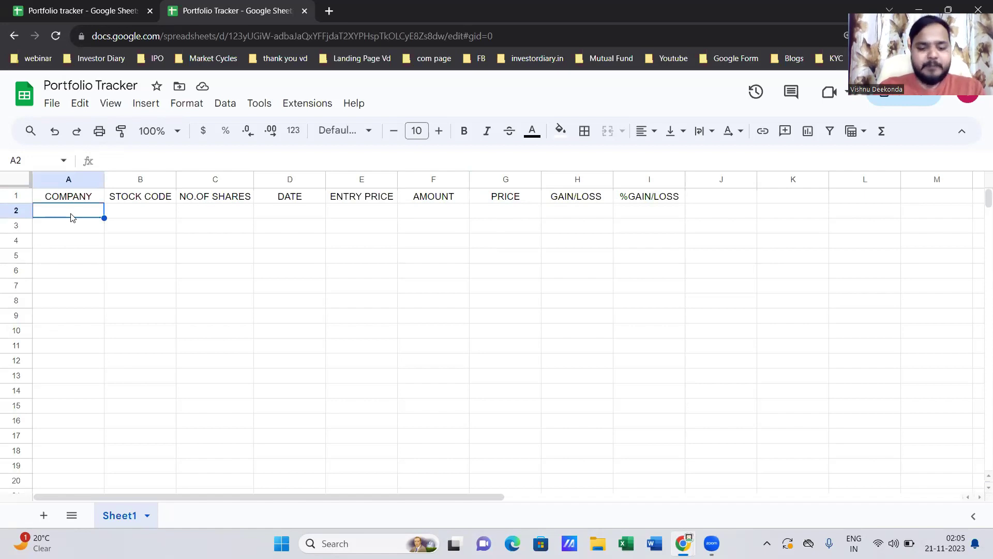
Step: Enter GRASIM in cell A2 as the first company
double_click(72, 217)
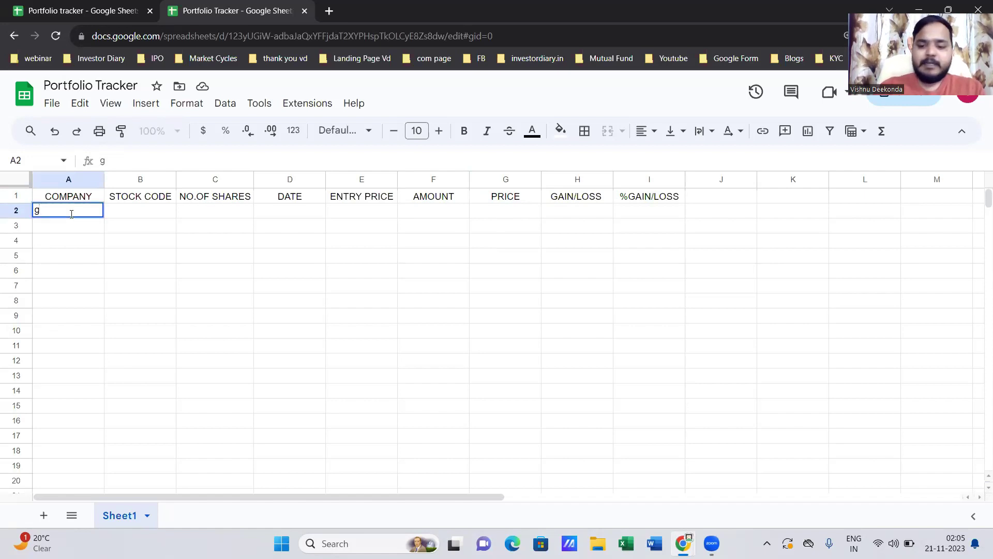
type("GRASIM")
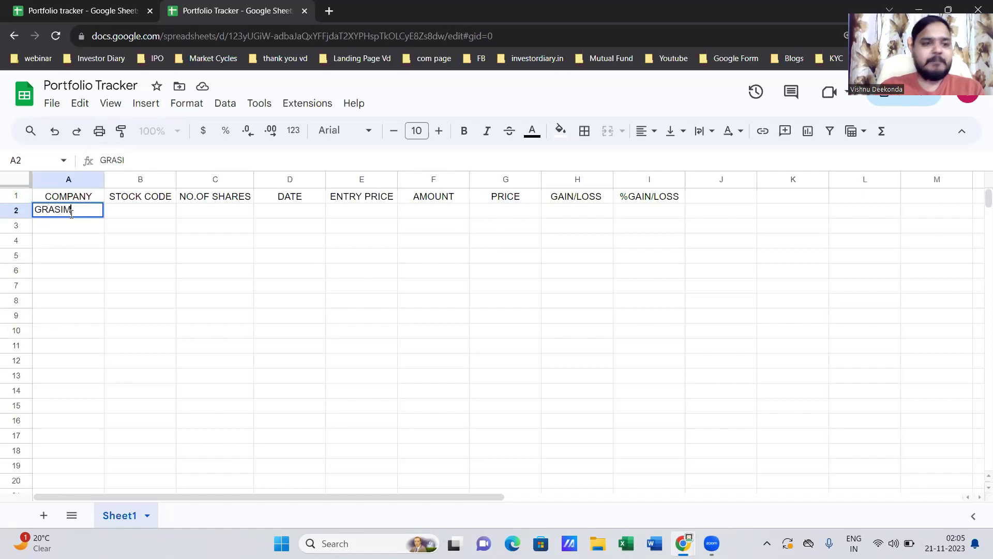
key("Tab")
left_click(70, 217)
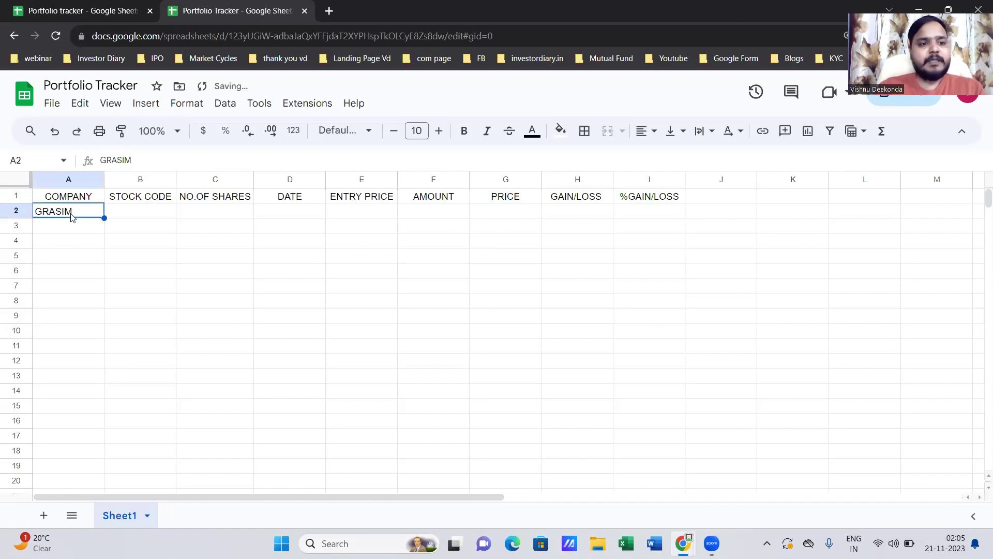
Step: Open screener.in in a new browser tab to look up the stock code for cell B2
left_click(140, 214)
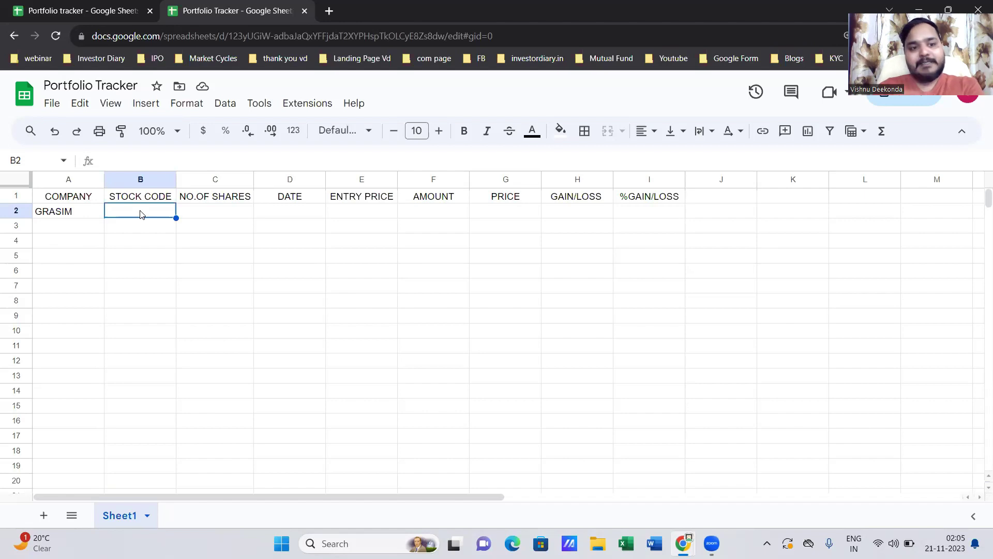
left_click(331, 9)
type("SC")
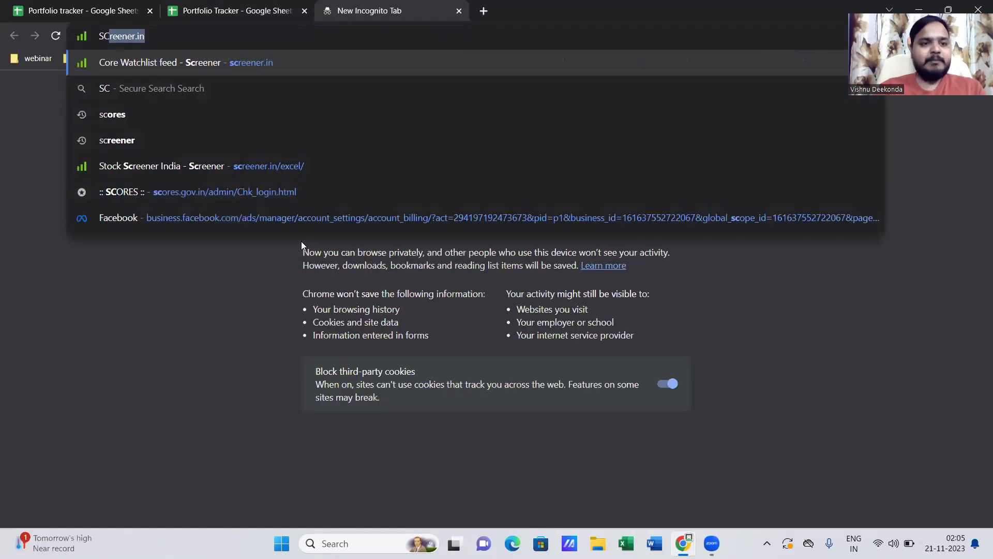
key("Return")
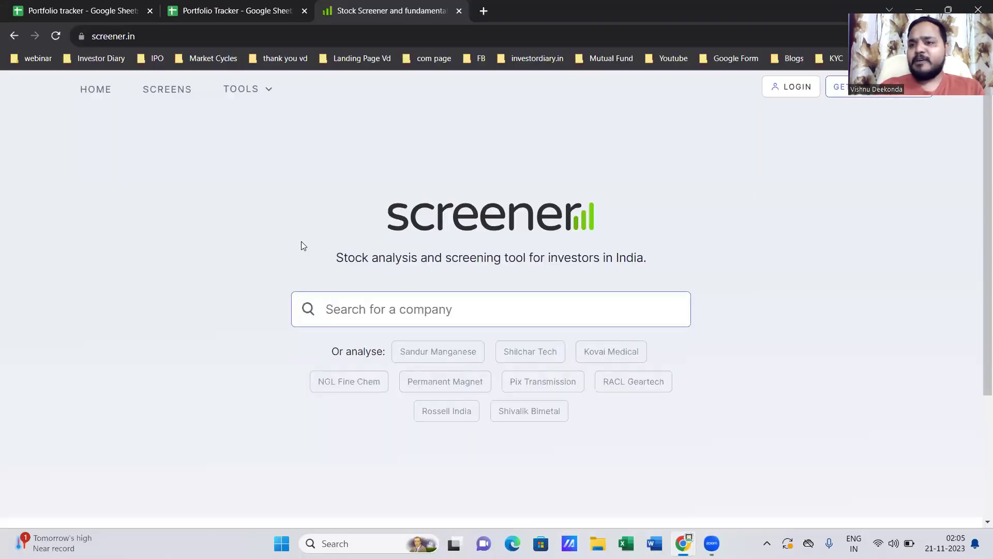
Step: Find Grasim Industries Ltd through the company search and copy its BSE code 500300
left_click(540, 217)
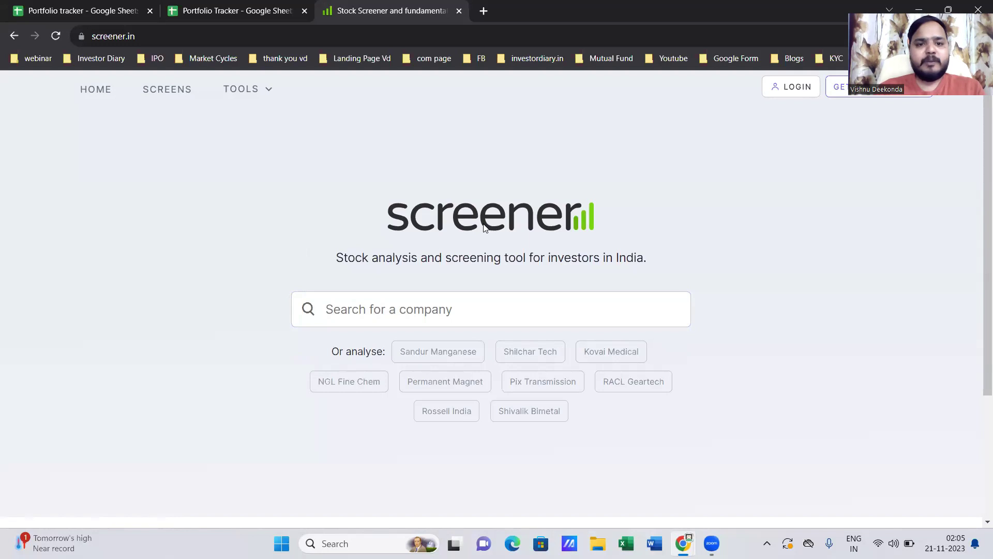
left_click(106, 98)
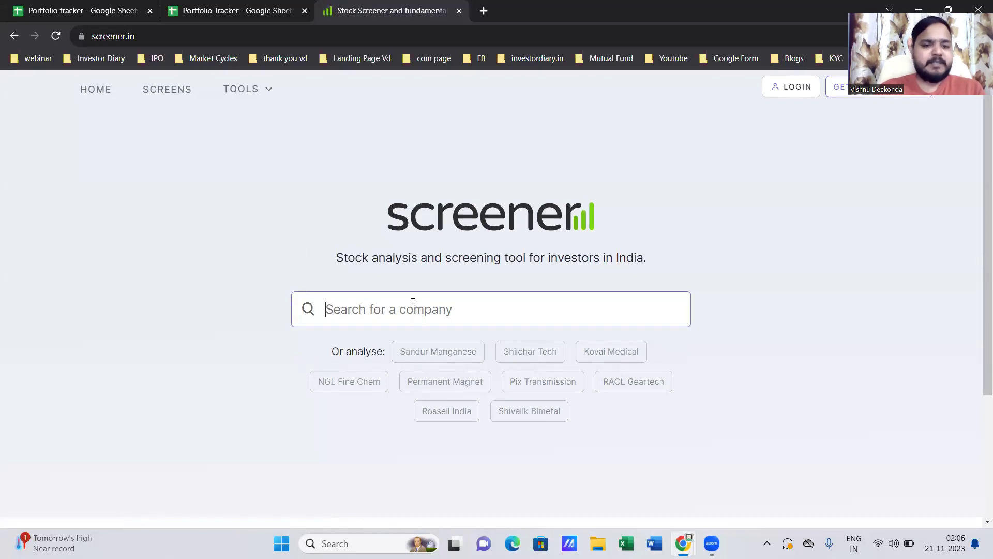
type("GRA")
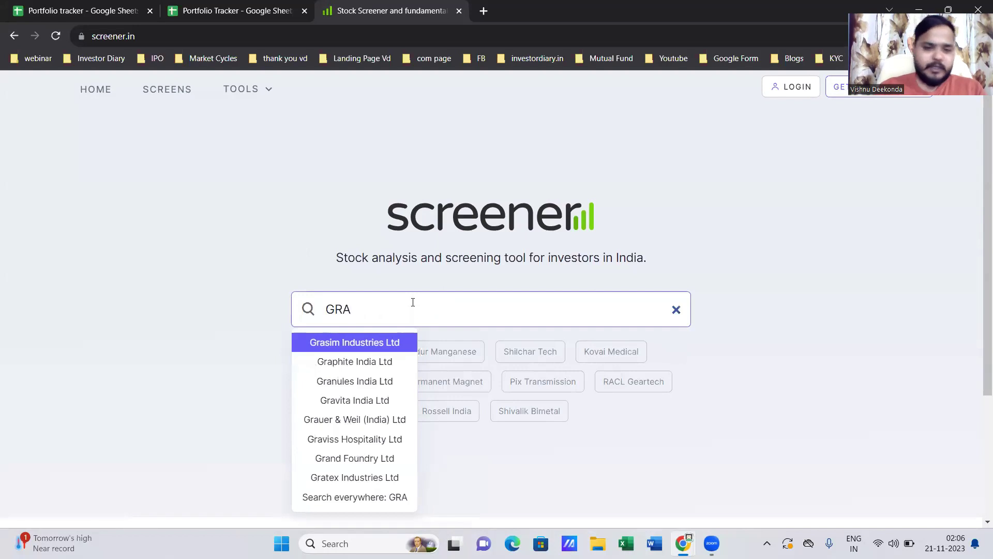
left_click(371, 344)
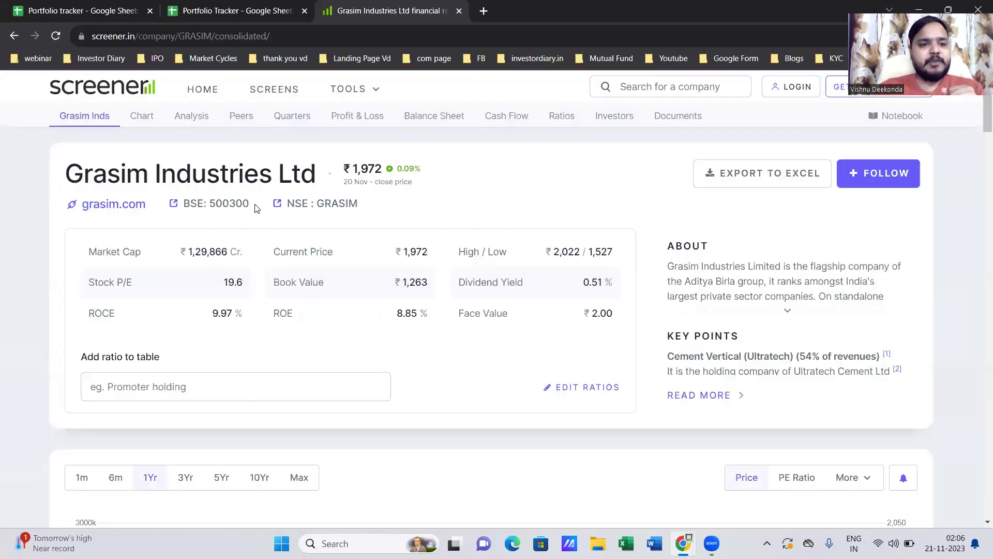
left_click_drag(254, 208, 210, 206)
key("ctrl+c")
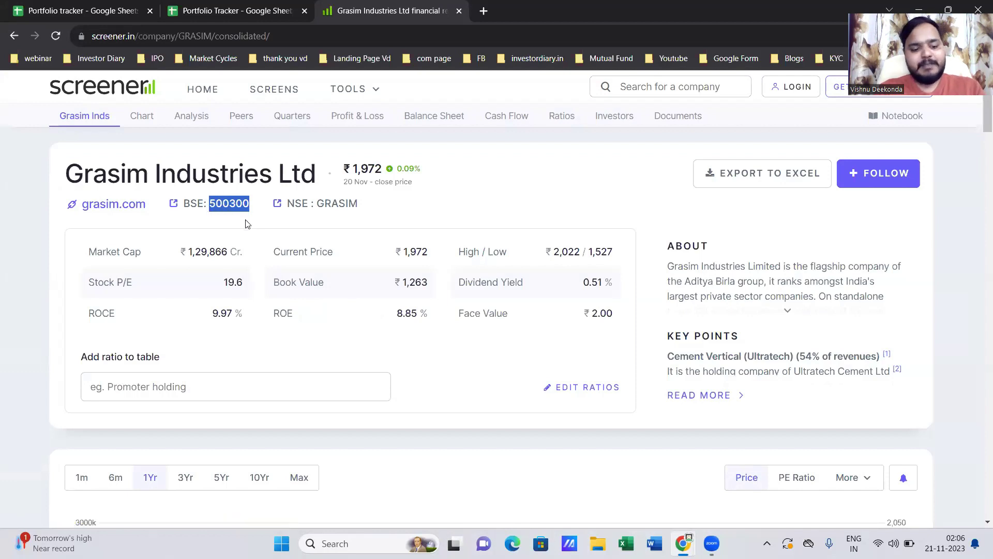
Step: Switch back to the Portfolio Tracker spreadsheet and enter the stock code BOM:500300 for GRASIM in cell B2
left_click(238, 10)
double_click(151, 213)
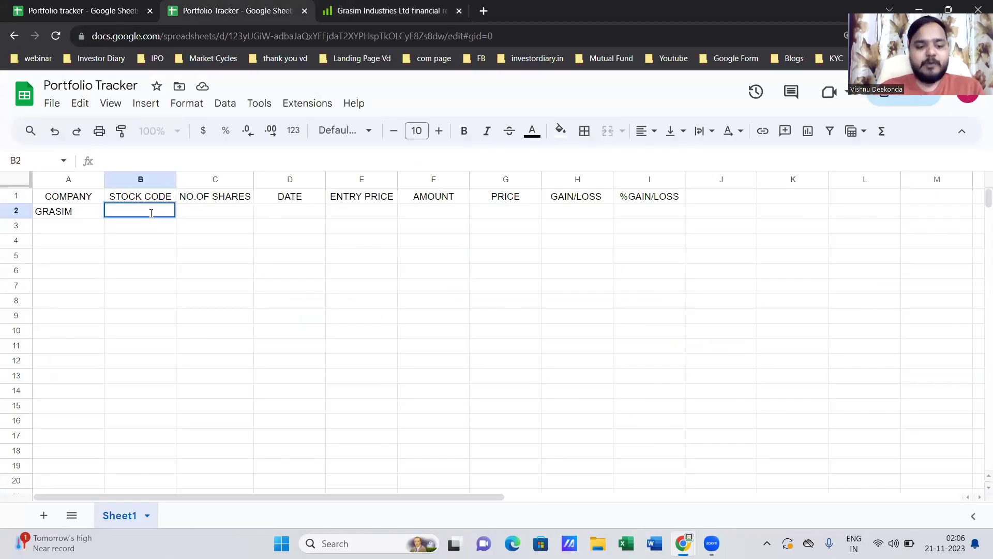
type("BOM:")
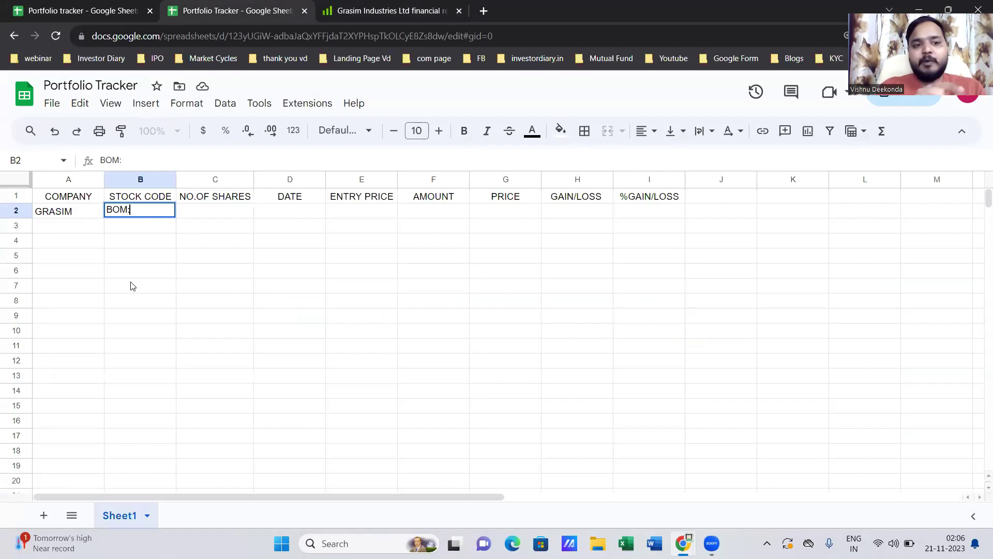
key("ctrl+v")
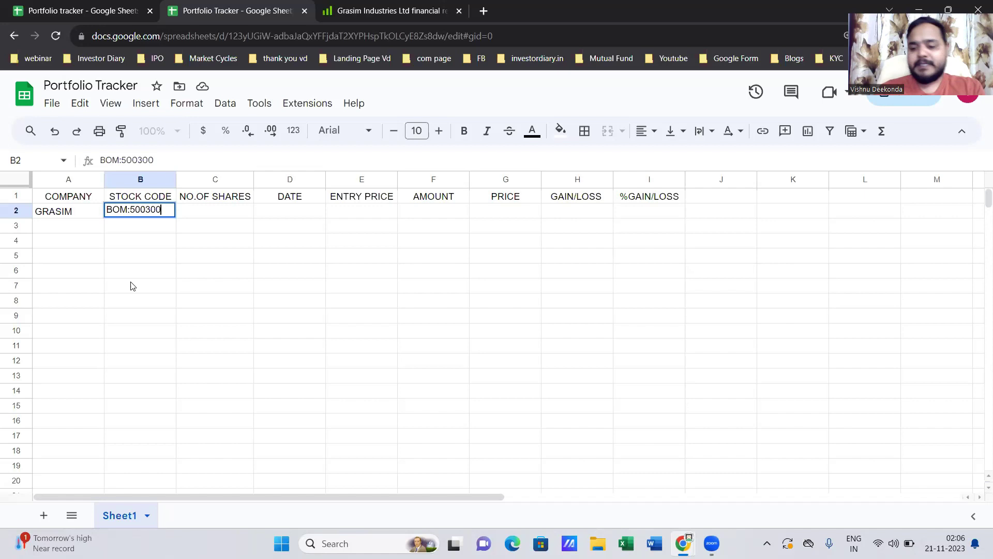
key("Return")
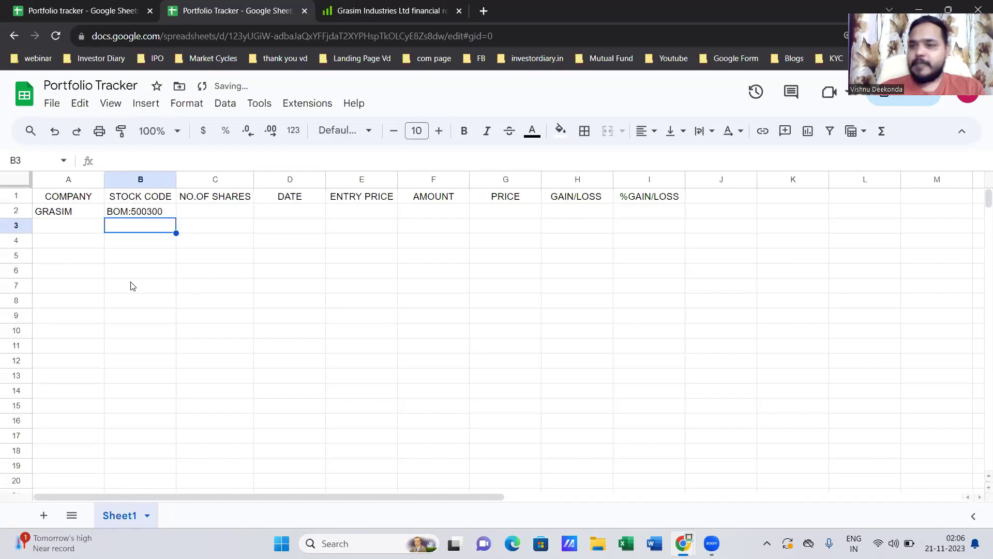
Step: Enter 10 as the number of GRASIM shares in cell C2
left_click(214, 198)
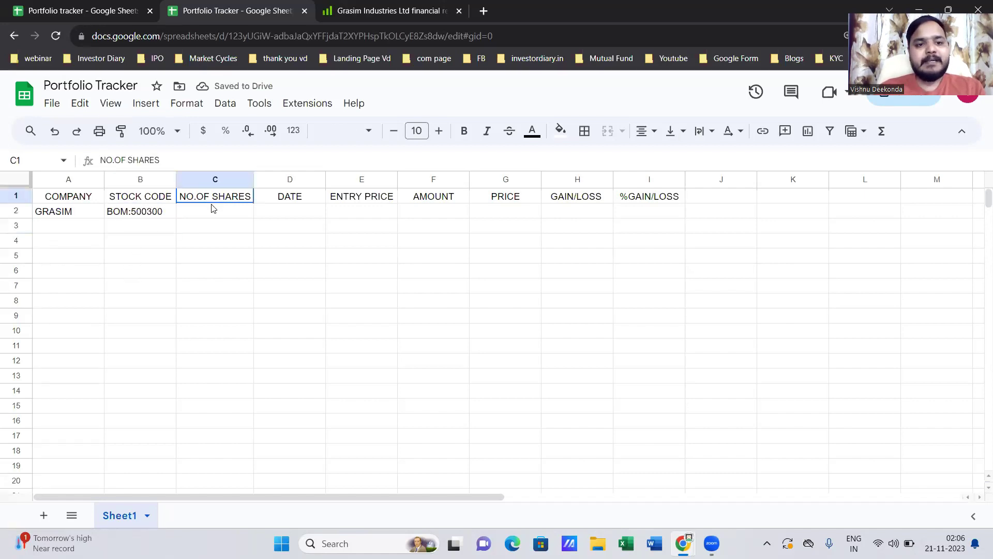
left_click(212, 214)
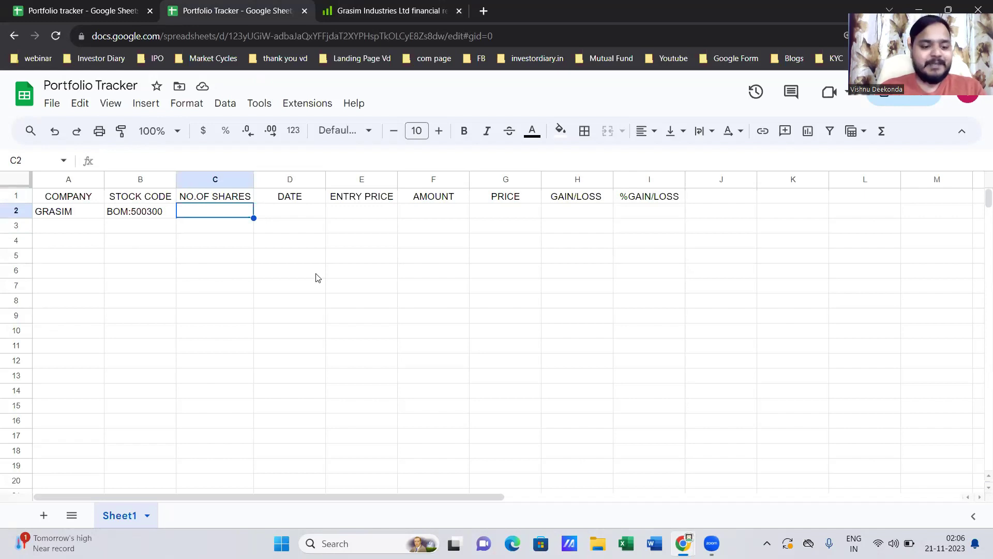
type("10")
key("Return")
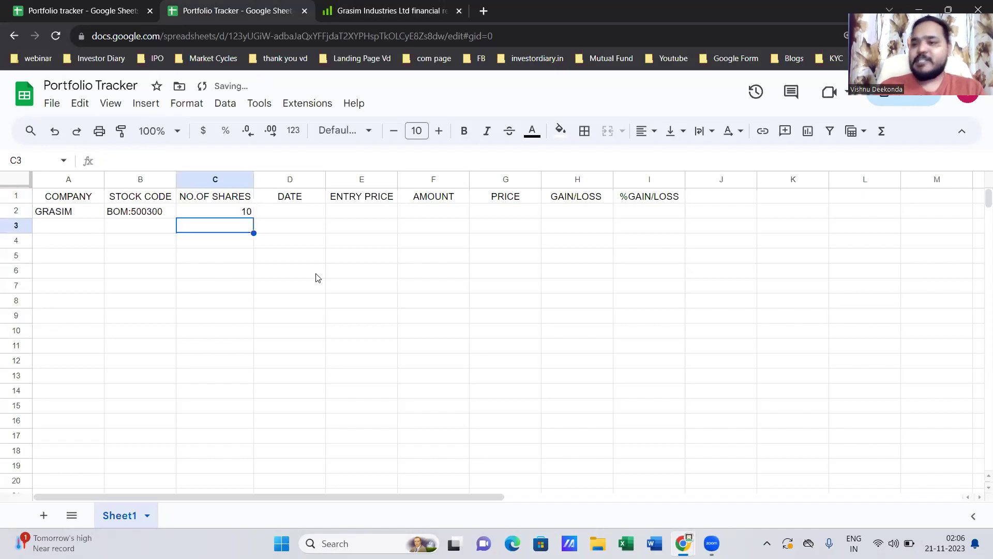
Step: Enter 15-11-2023 as the GRASIM purchase date in cell D2
left_click(313, 217)
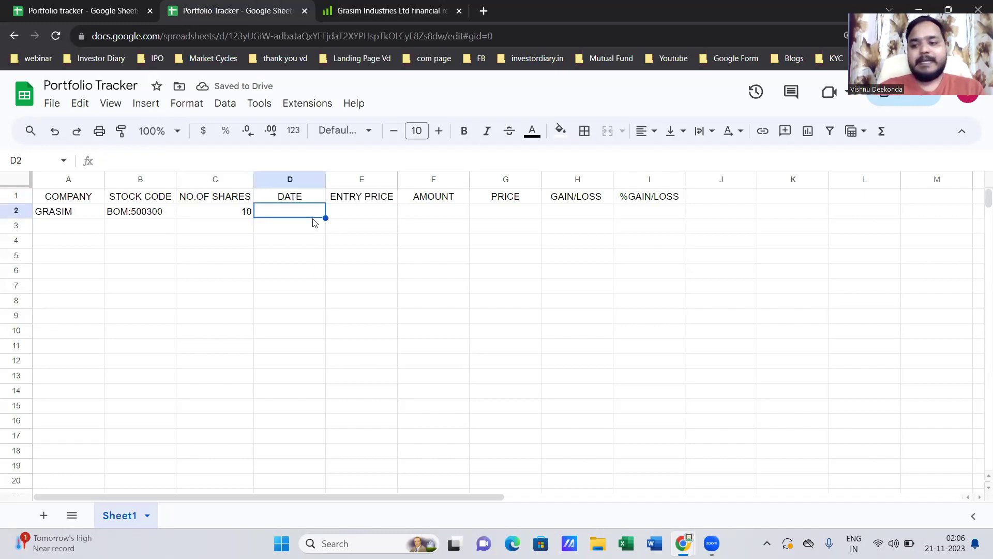
type("15")
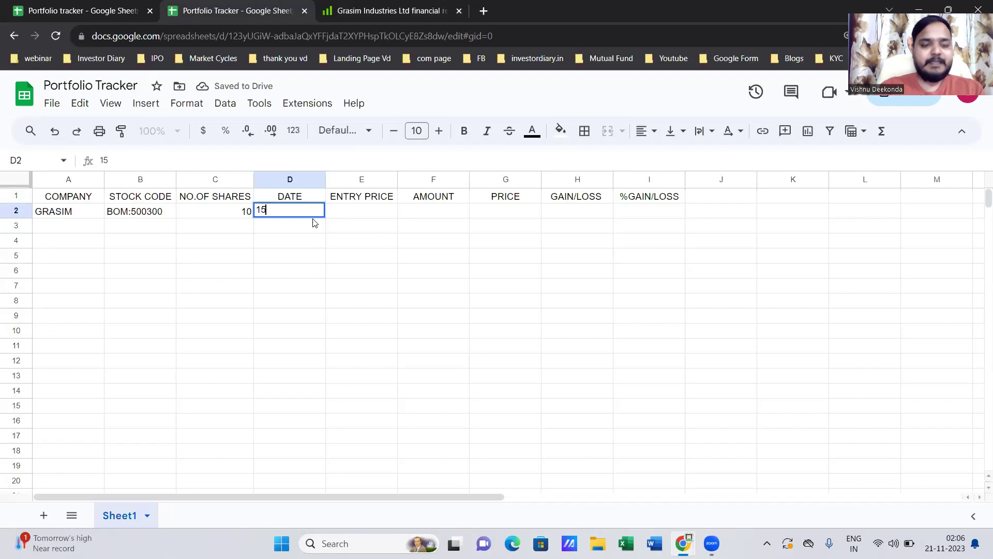
type("-11")
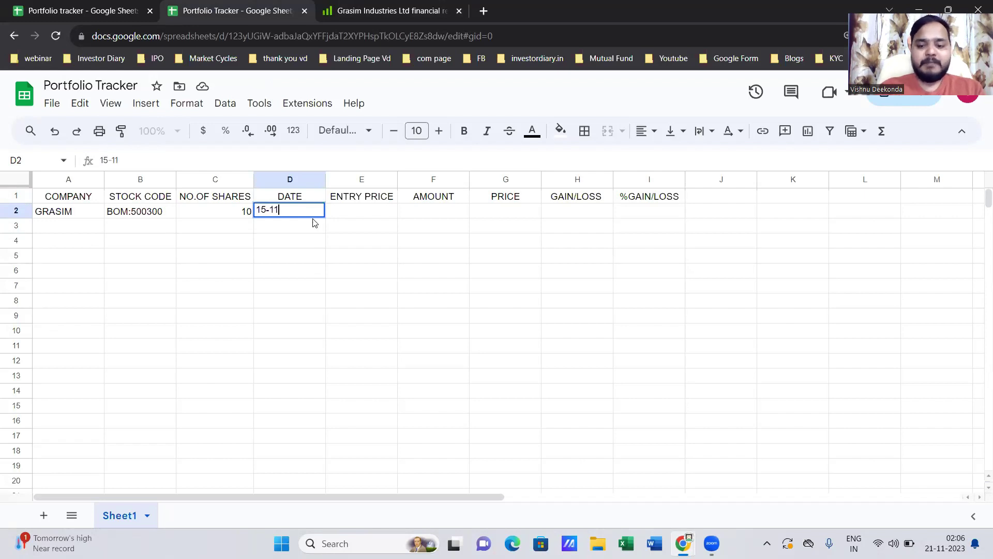
type("-2023")
key("Return")
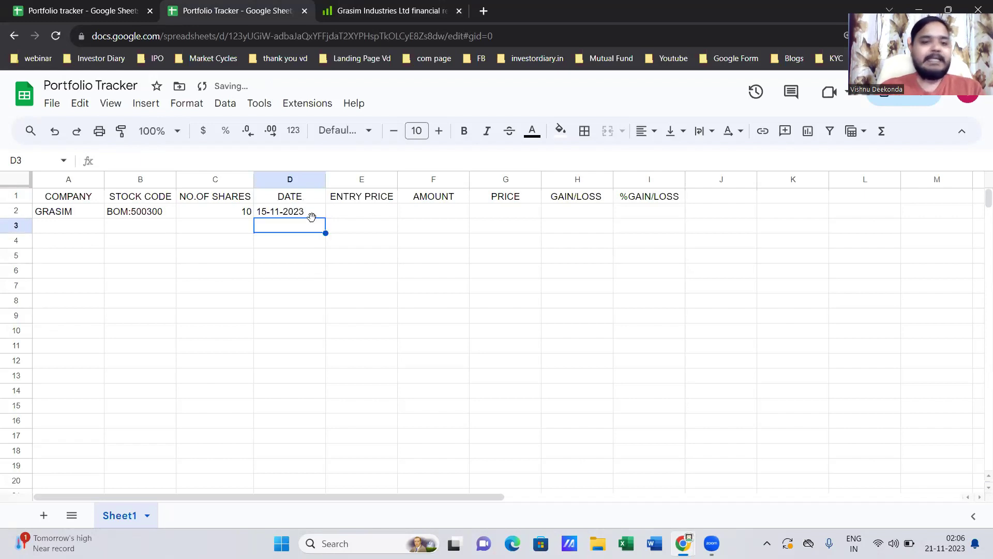
Step: Check Grasim's share price on screener.in and enter 1945 as the entry price in cell E2 of the tracker
left_click(391, 215)
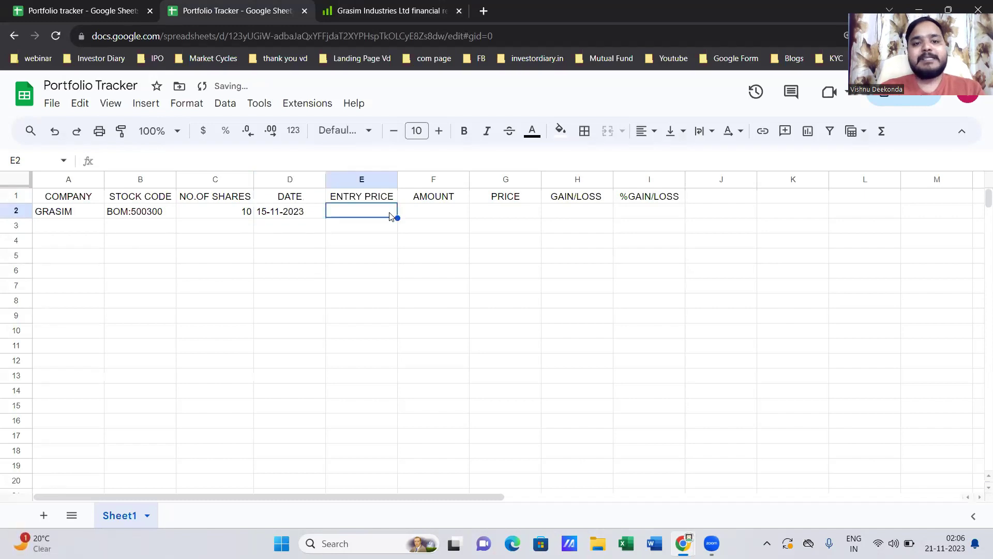
left_click(403, 5)
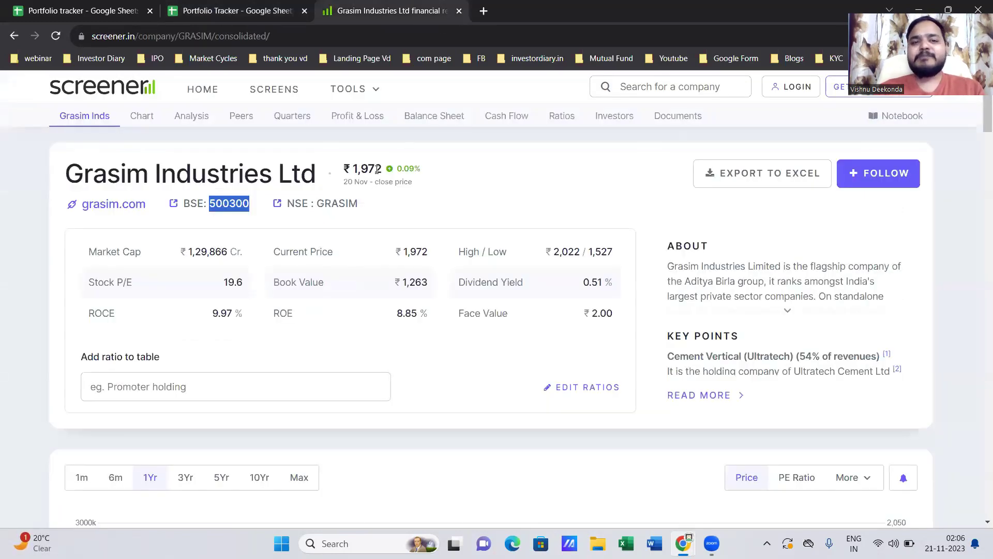
left_click(250, 7)
type("1945")
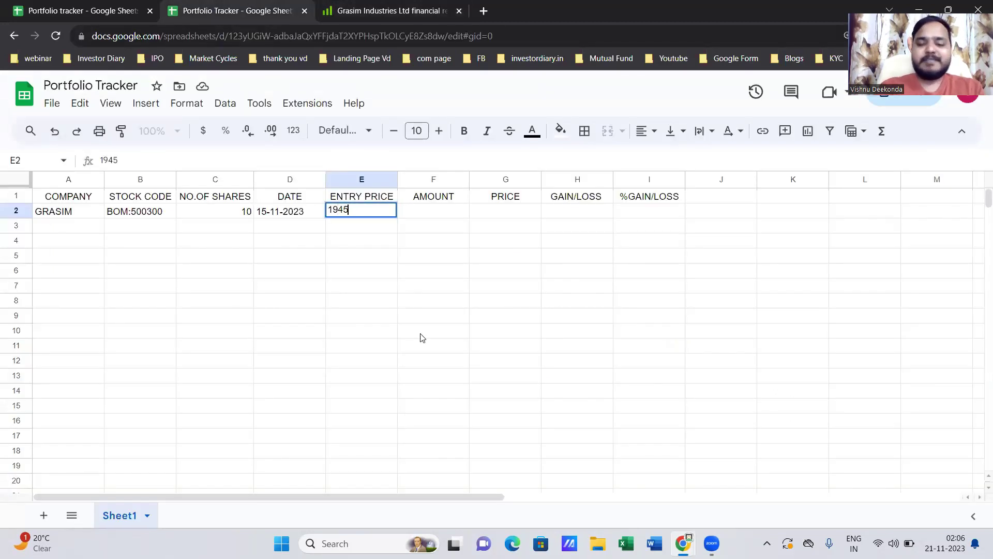
key("Tab")
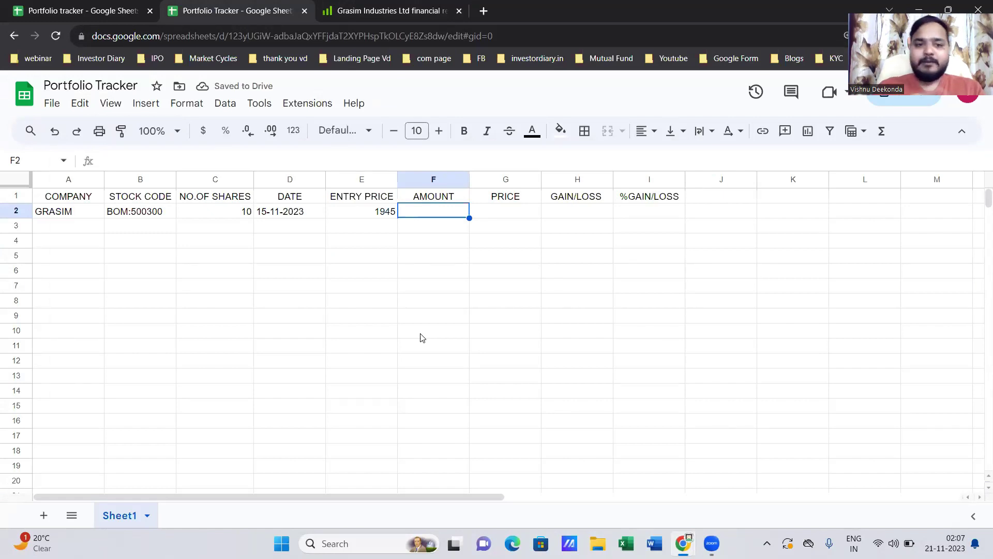
Step: Calculate the GRASIM amount in cell F2 by multiplying shares by entry price with the formula =C2*E2
left_click(380, 217)
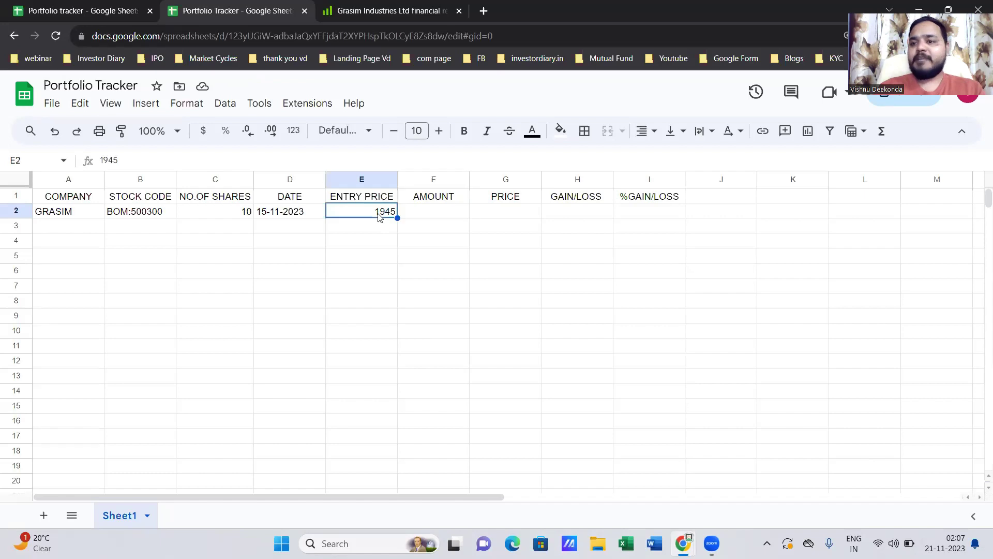
left_click(218, 213)
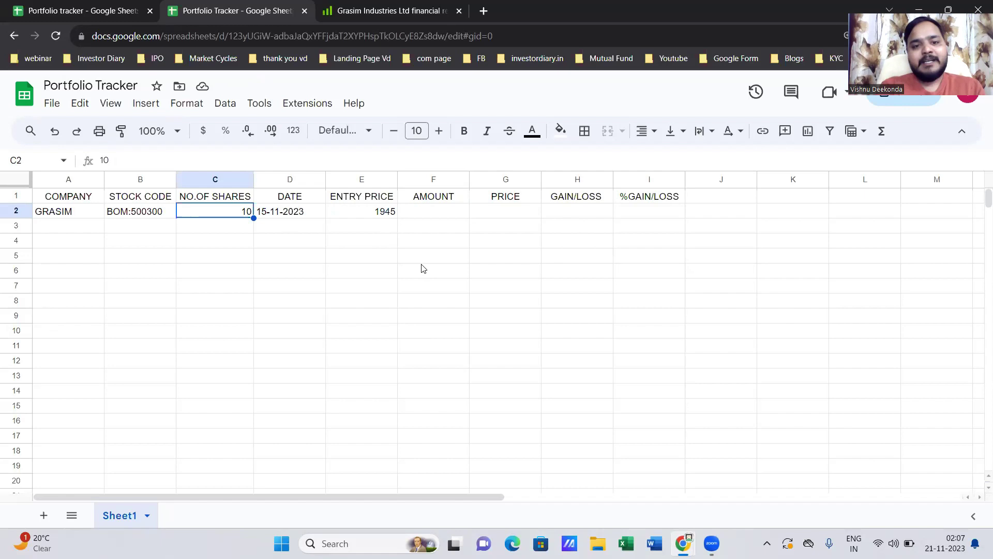
left_click(435, 215)
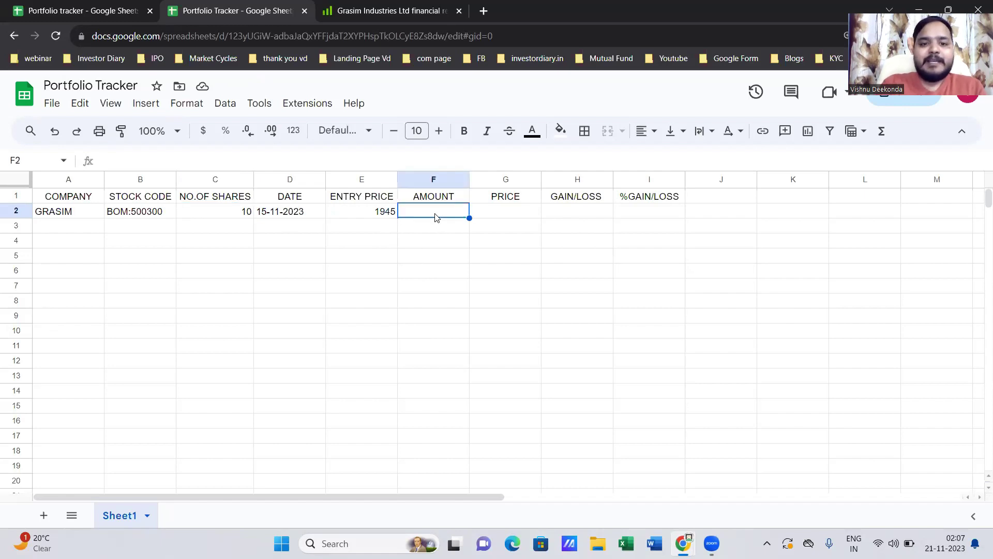
type("=")
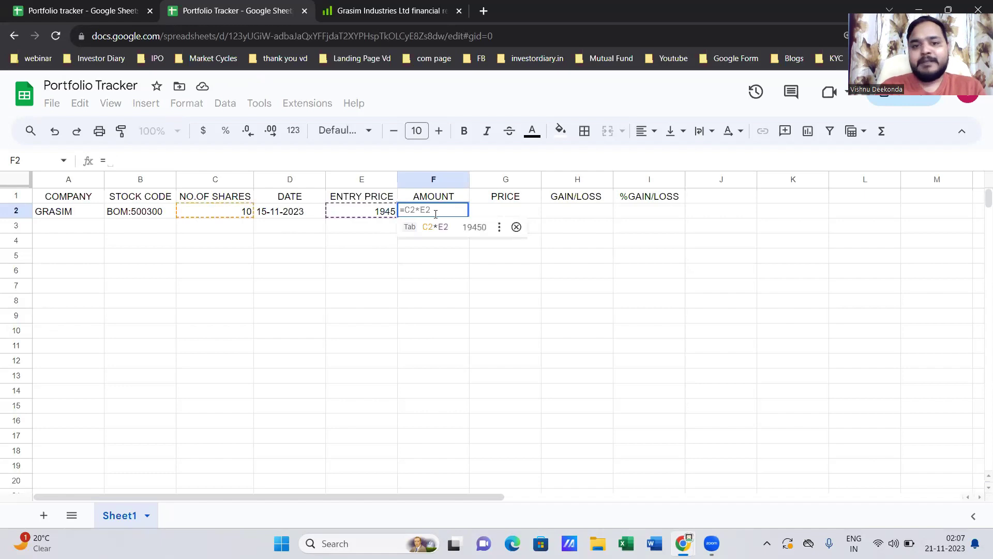
left_click(228, 213)
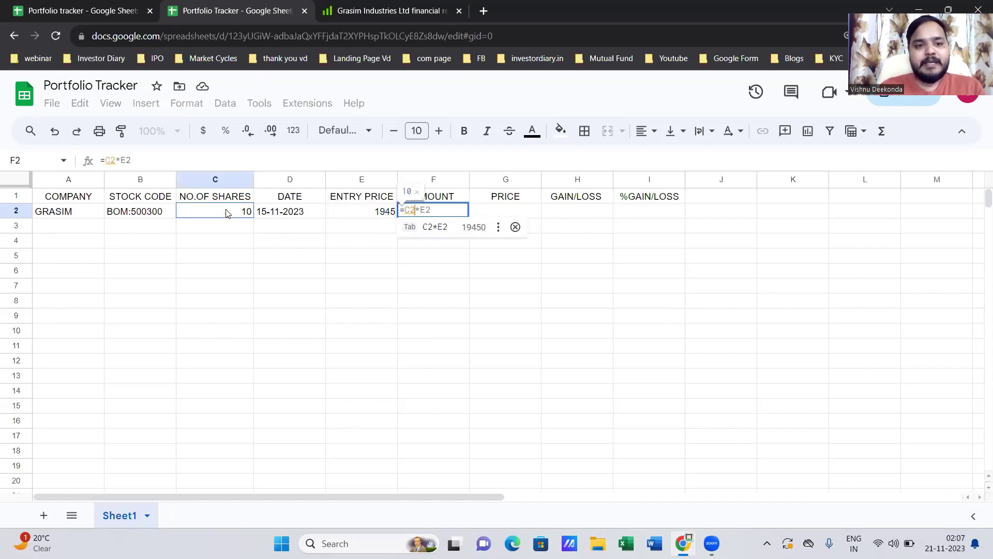
type("*")
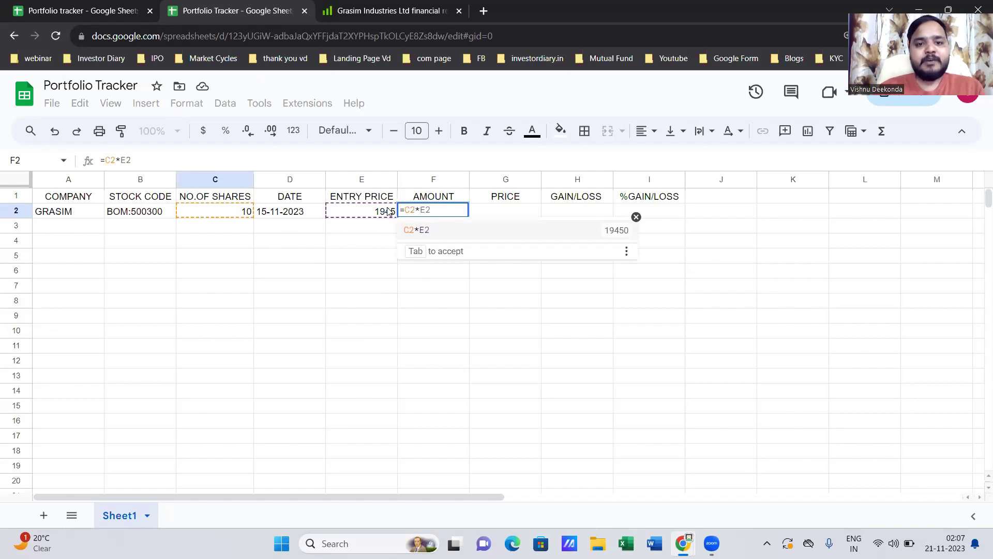
left_click(388, 211)
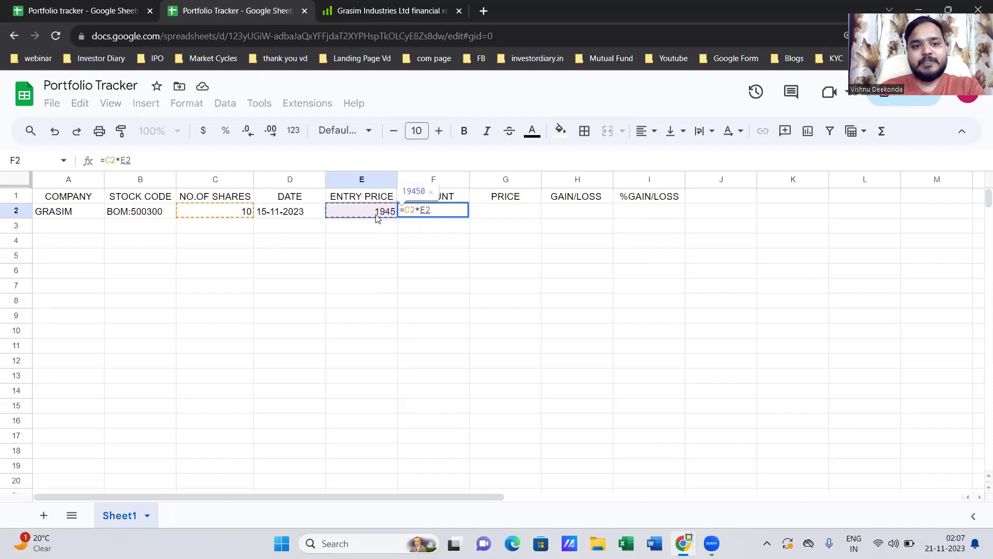
key("Return")
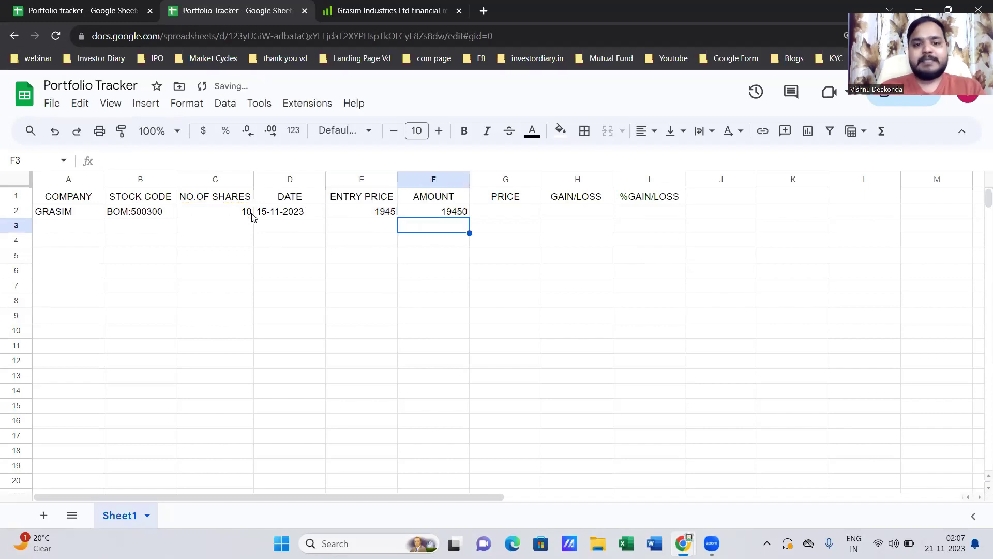
left_click(437, 216)
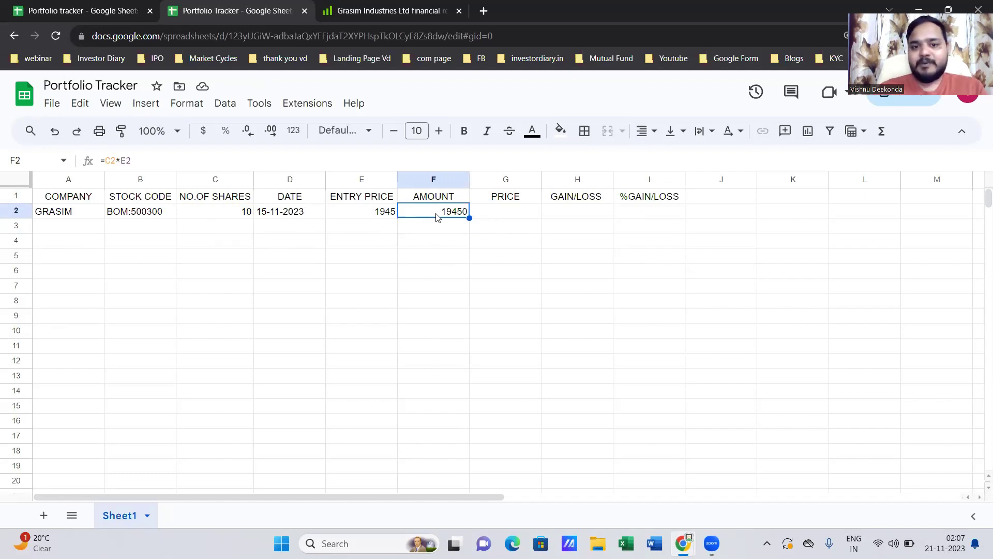
Step: Fetch the current GRASIM price in cell G2 with the formula =GOOGLEFINANCE(B2,G$1)
left_click(504, 217)
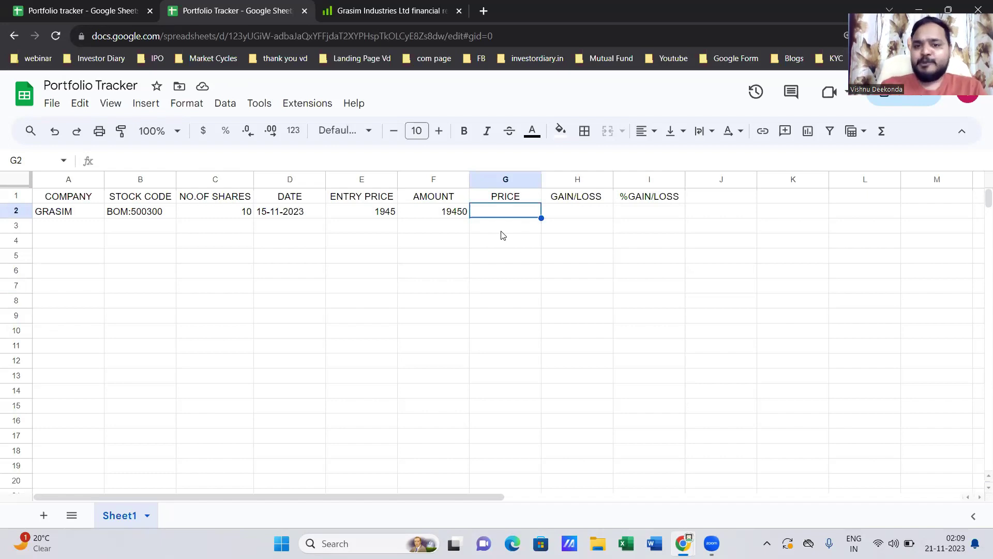
type("=")
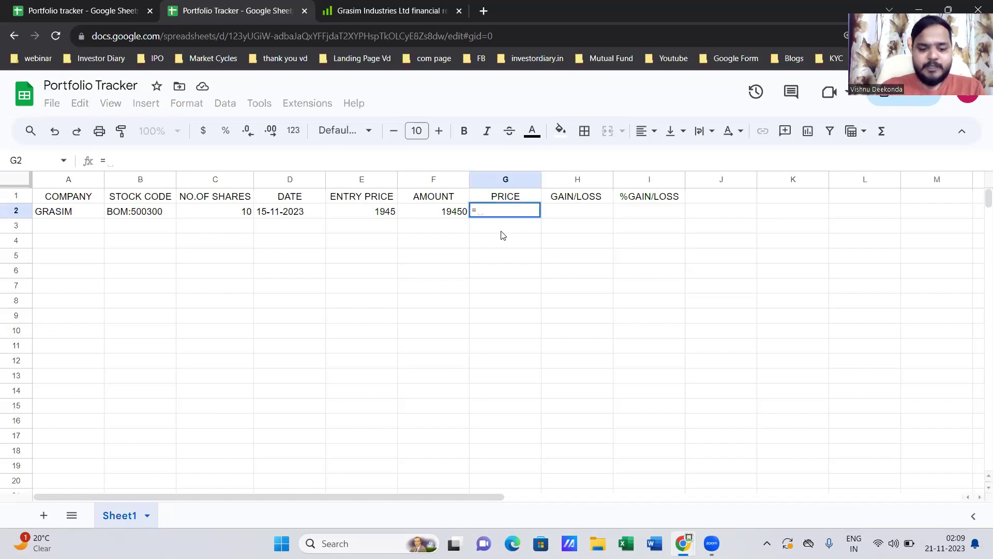
type("GOOG")
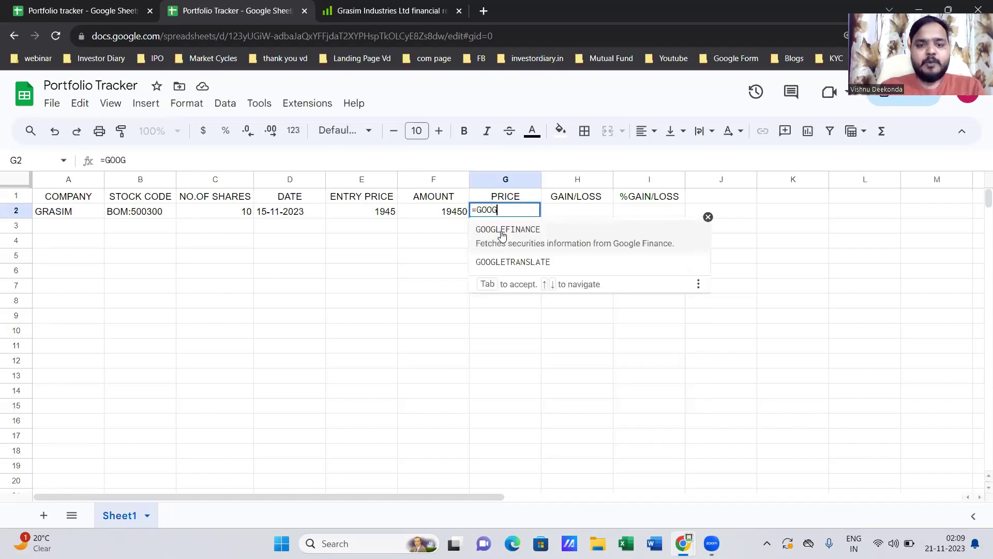
type("LE")
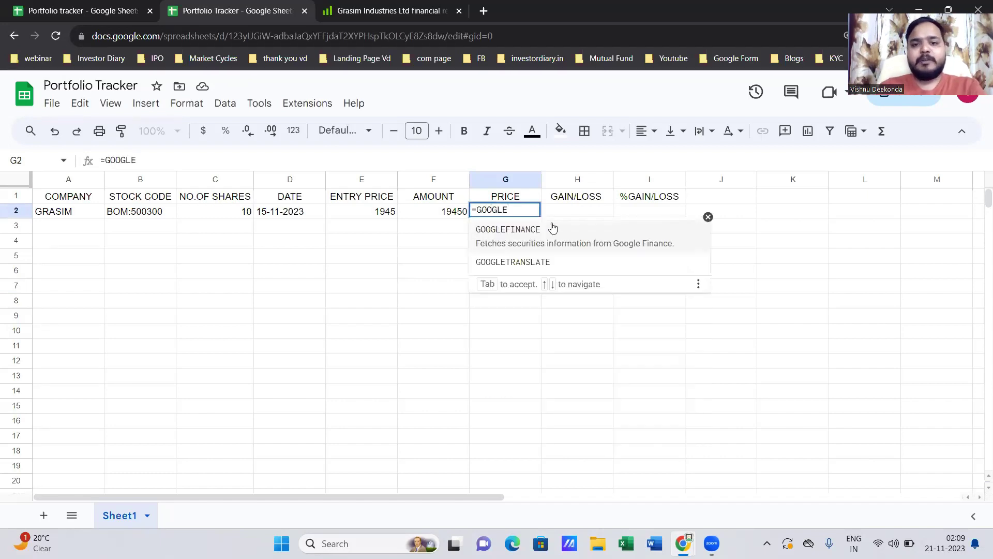
left_click(512, 237)
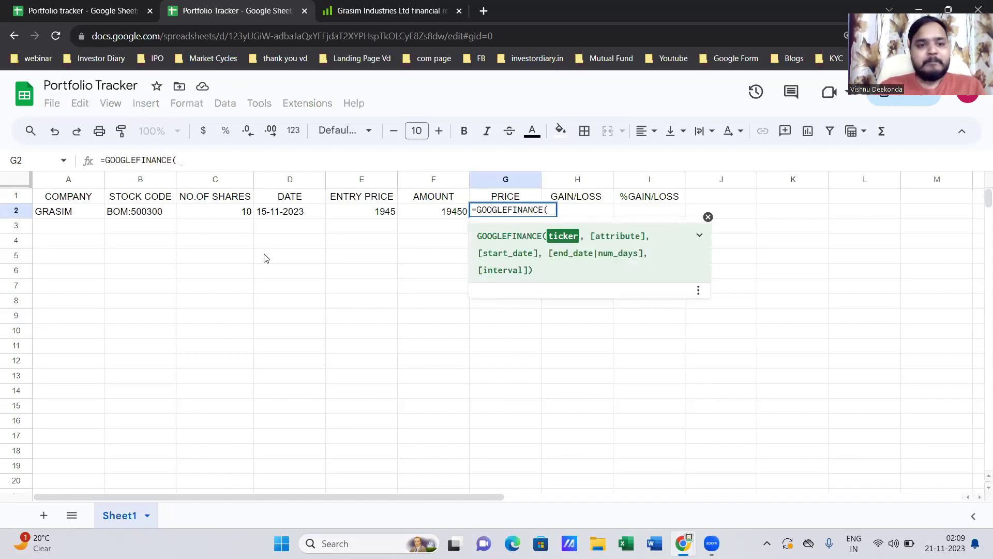
left_click(154, 216)
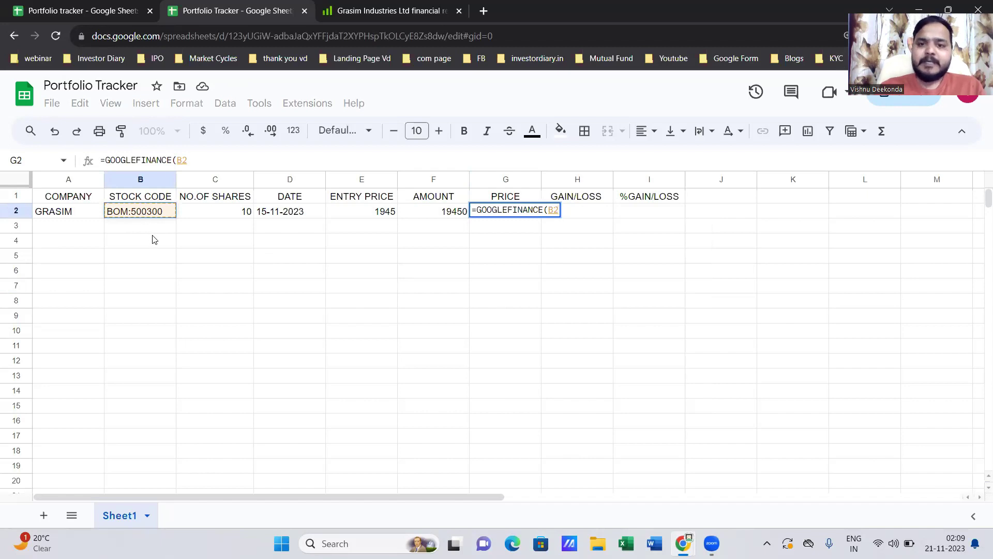
type(",")
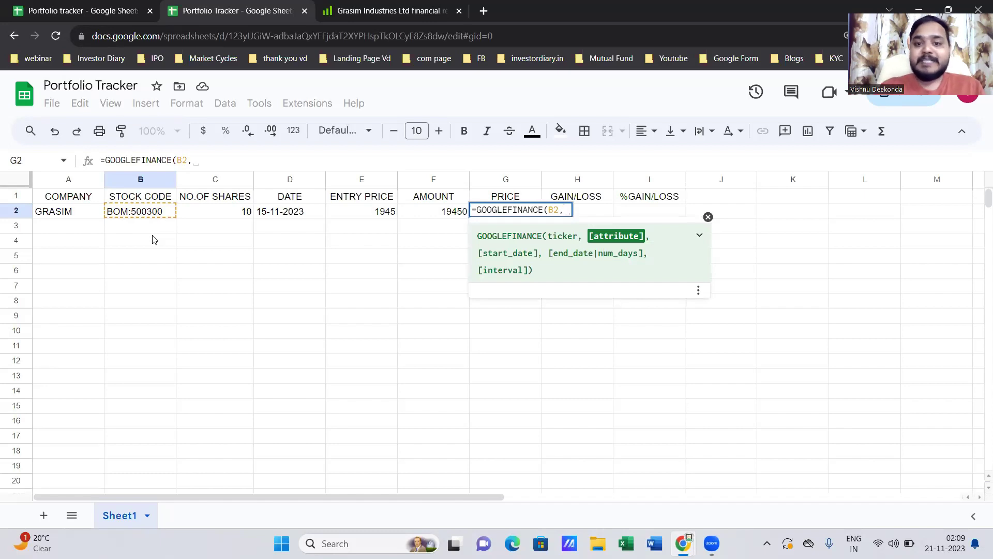
type("G$1")
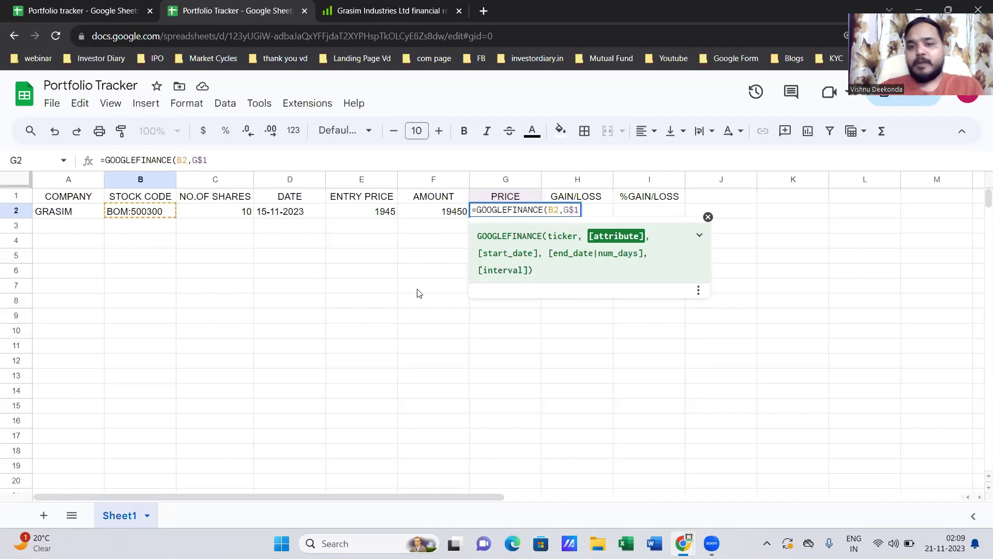
type(")")
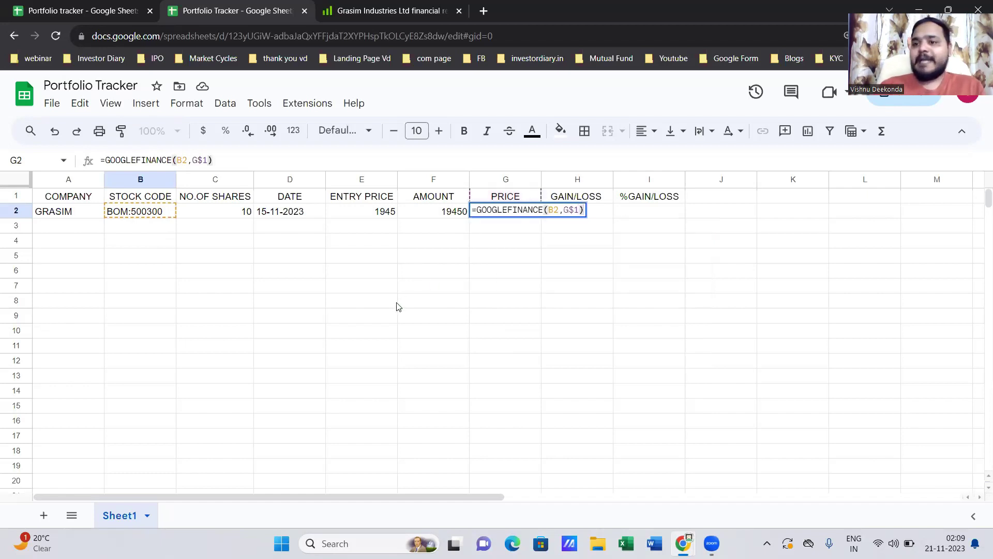
key("Return")
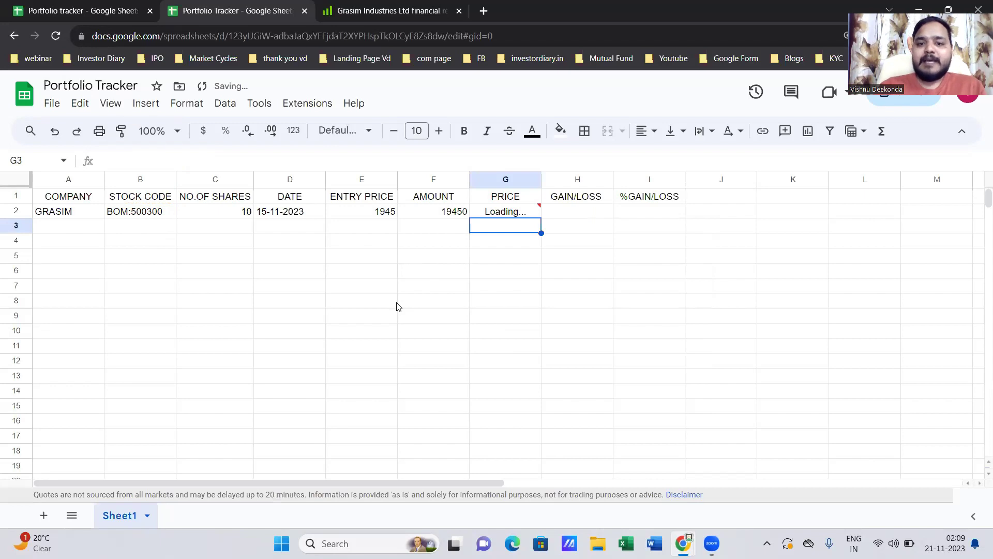
left_click(510, 213)
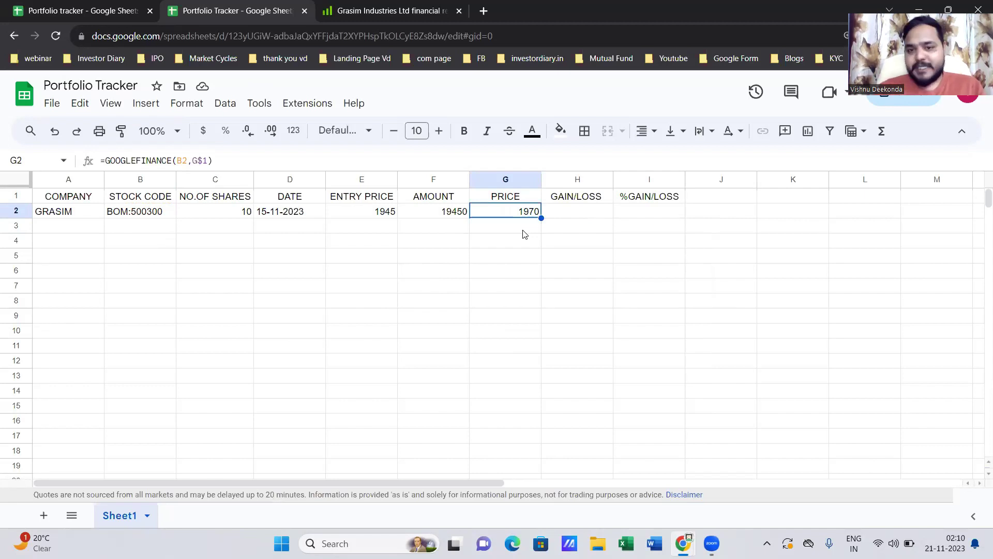
Step: Calculate the GRASIM gain/loss in cell H2 with the formula =(G2-E2)*C2
left_click(567, 217)
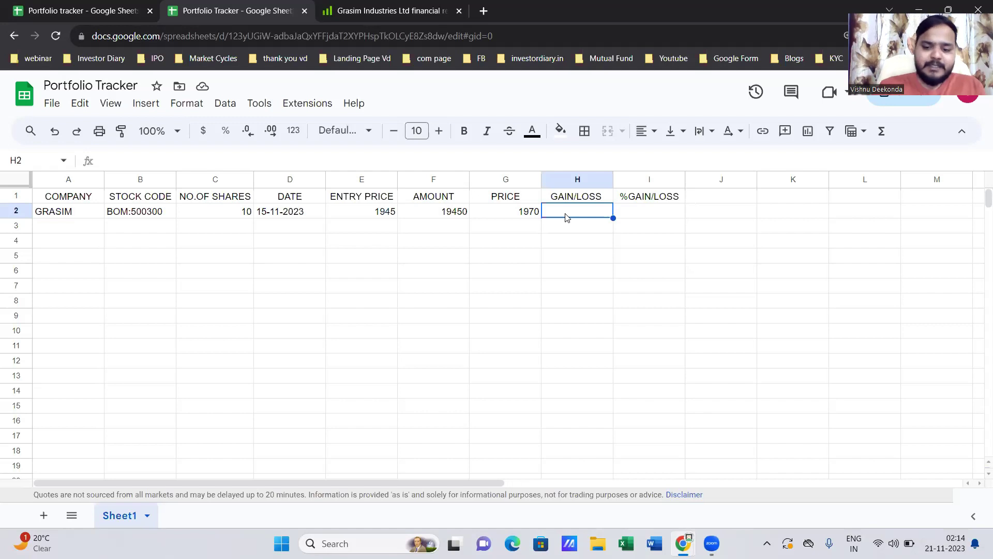
type("=")
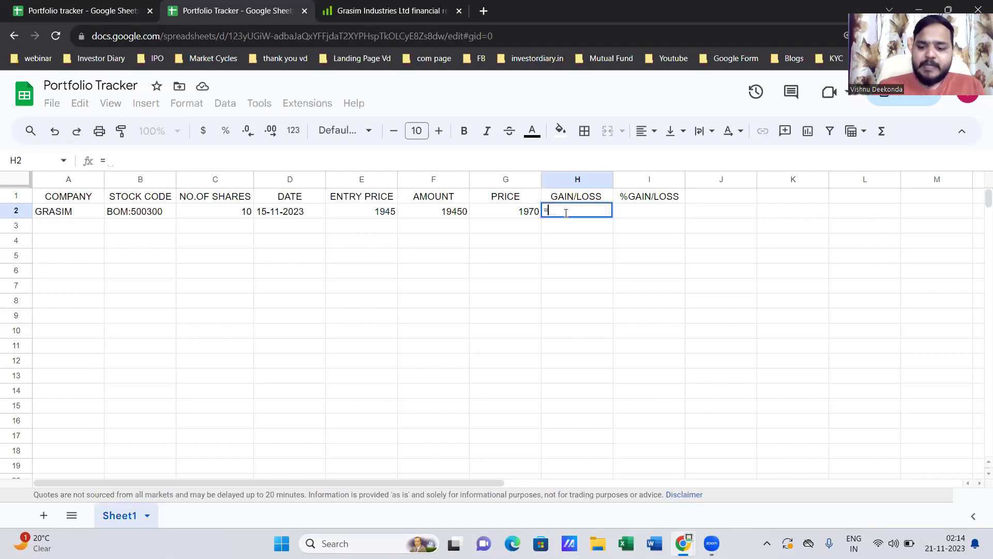
type("(")
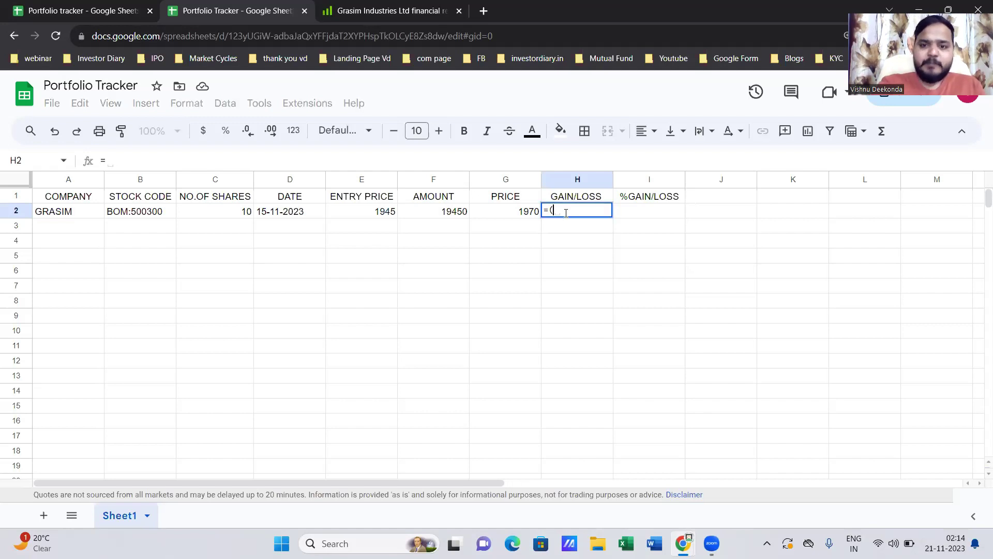
left_click(517, 221)
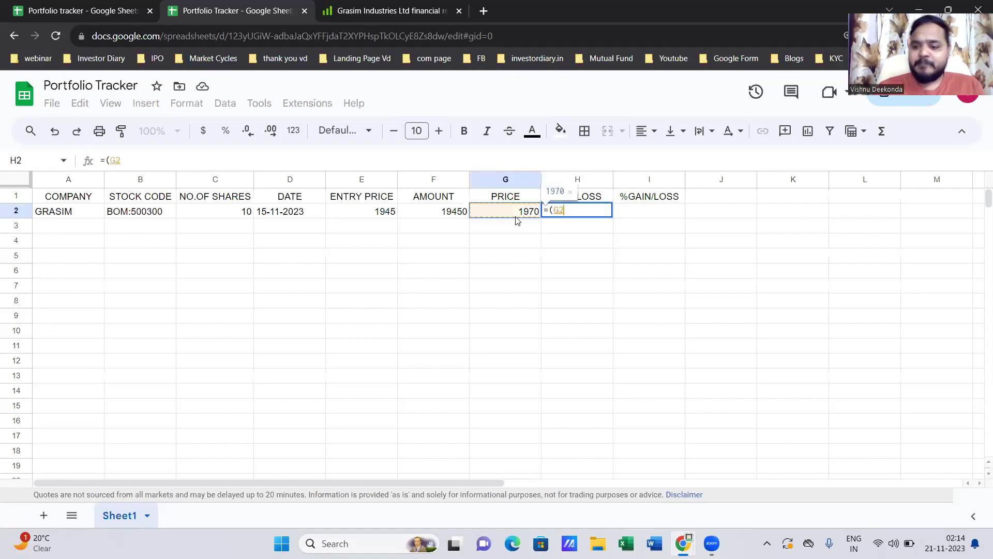
type("-")
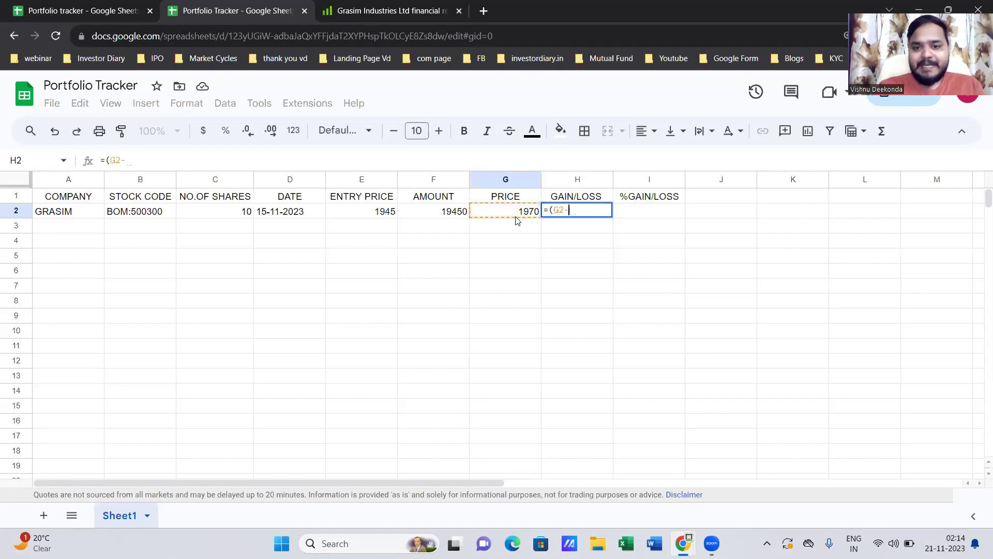
left_click(385, 216)
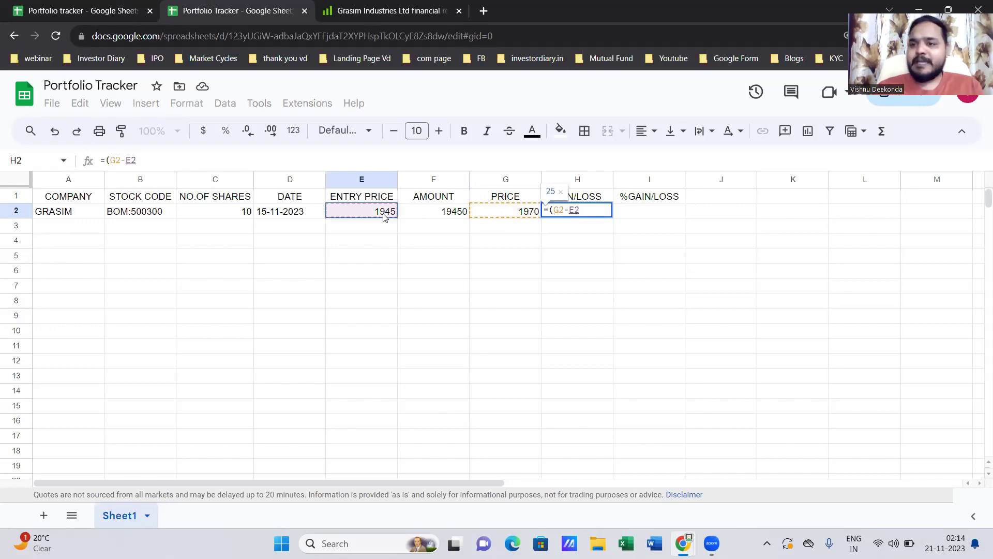
type(")")
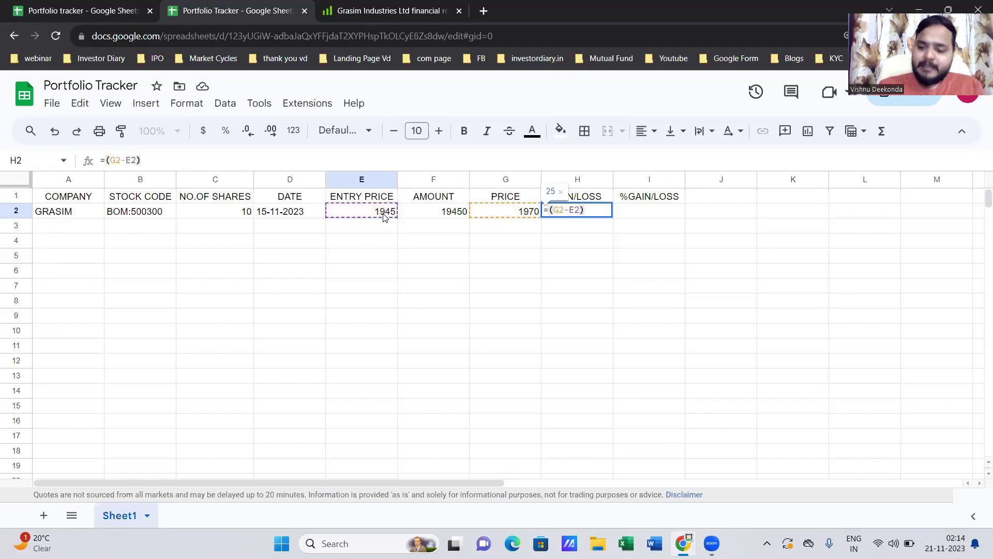
type("*")
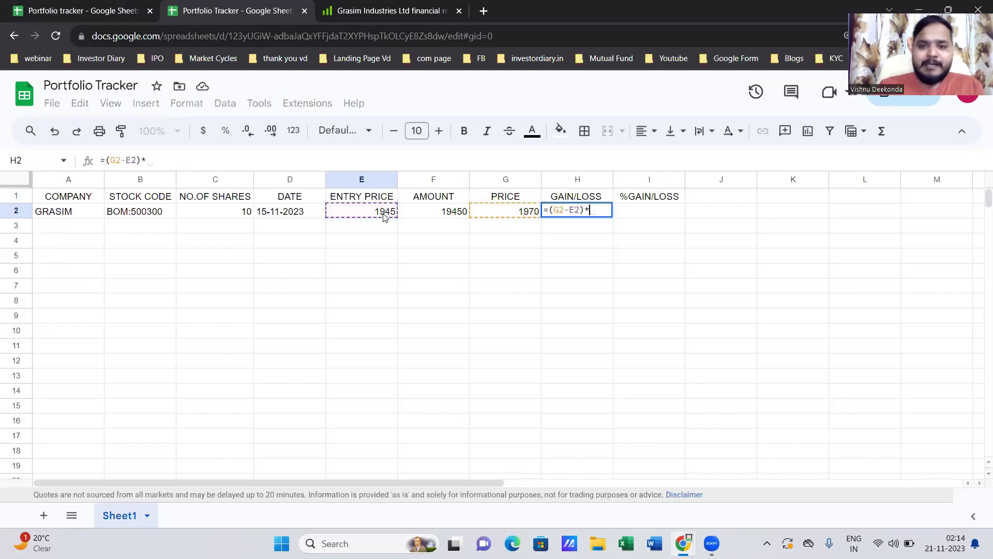
left_click(220, 217)
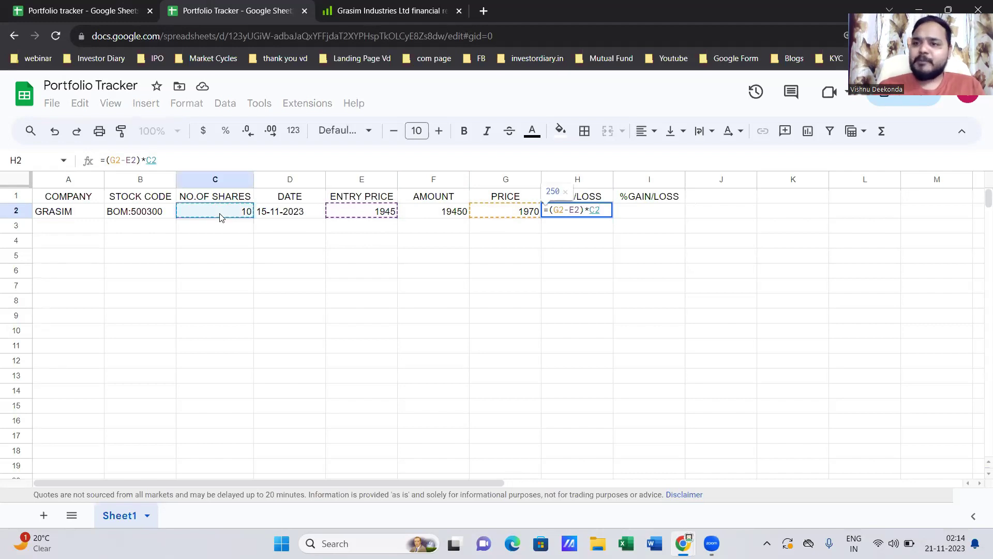
key("Return")
left_click(608, 213)
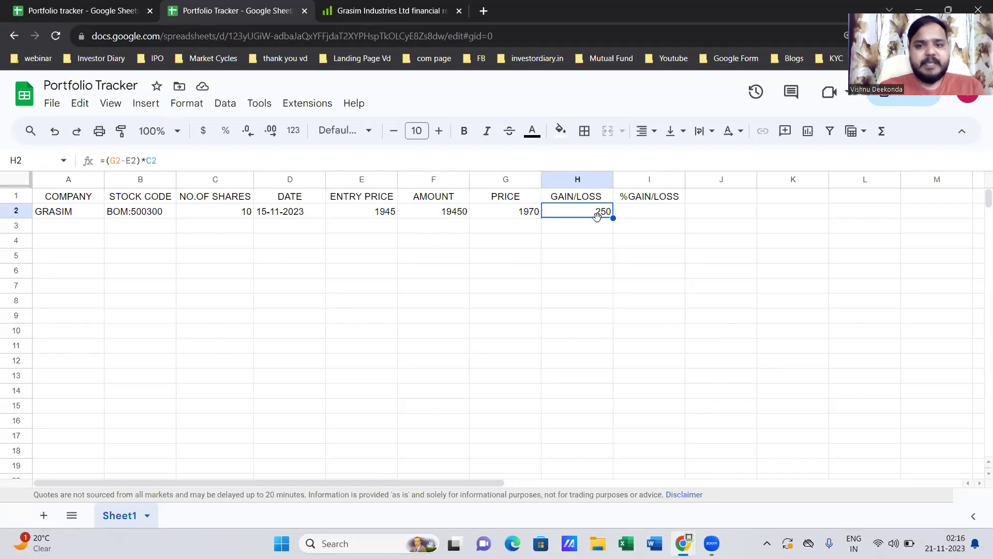
Step: Calculate the GRASIM percentage gain/loss in cell I2 by dividing gain/loss by amount with the formula =H2/F2
left_click(654, 215)
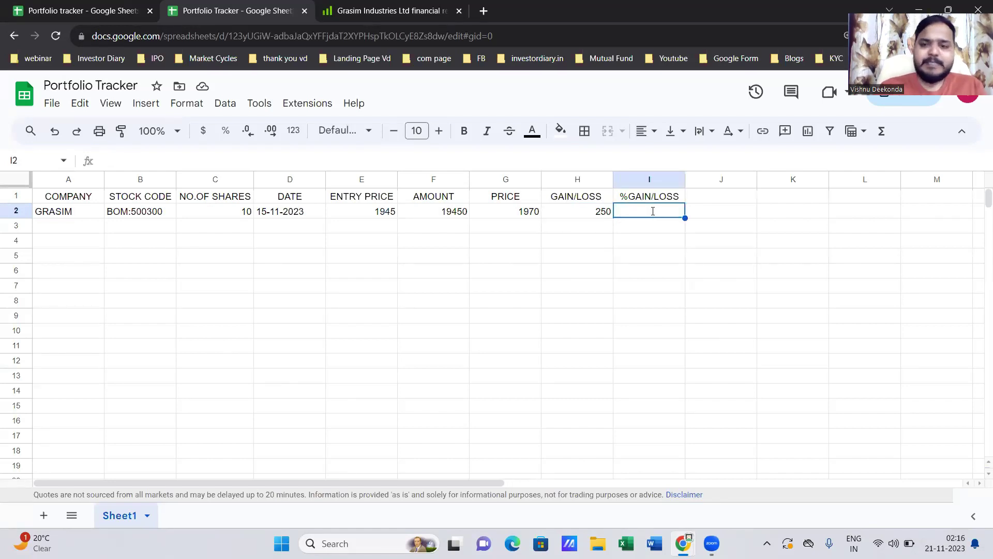
type("=")
left_click(590, 217)
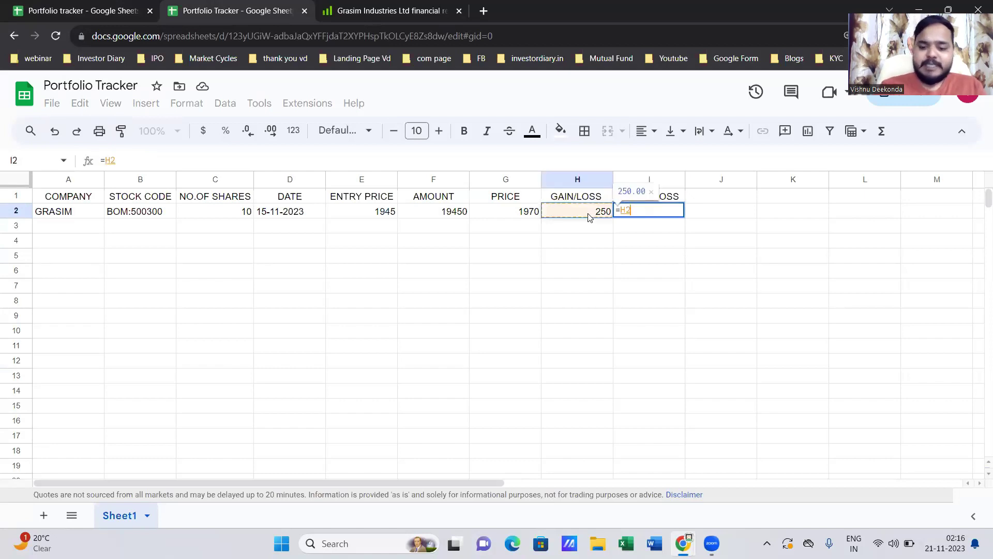
type("/")
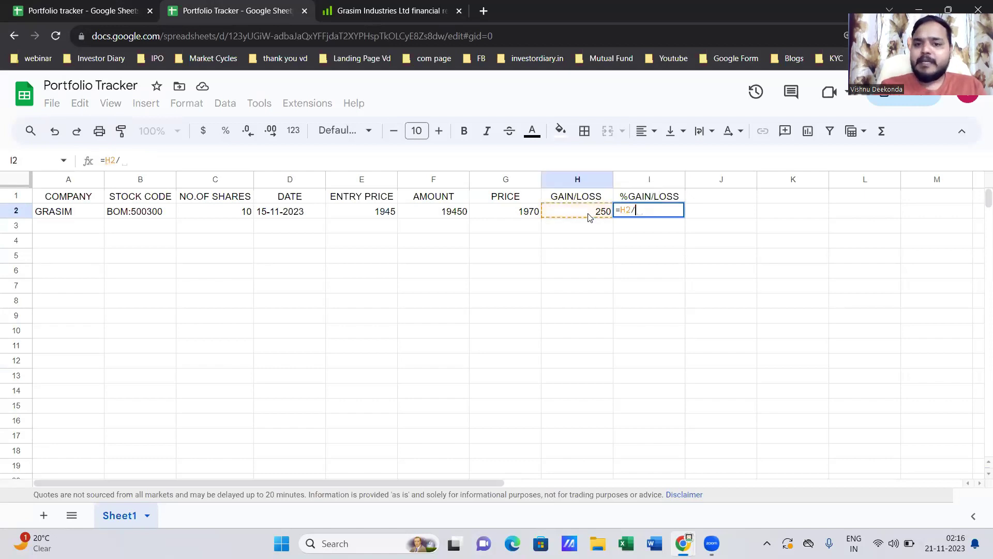
left_click(443, 217)
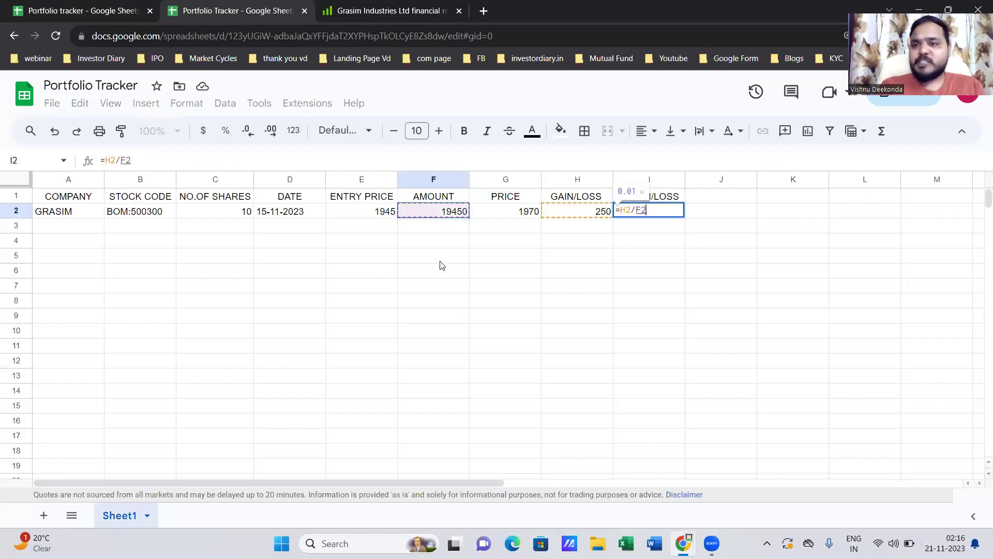
key("Return")
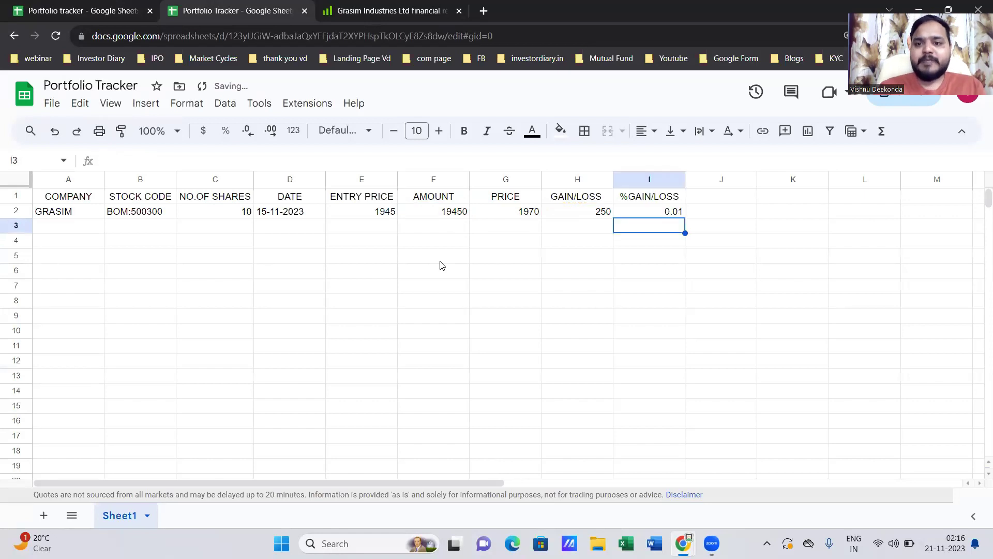
Step: Format the %GAIN/LOSS value in cell I2 as a percentage
left_click(675, 212)
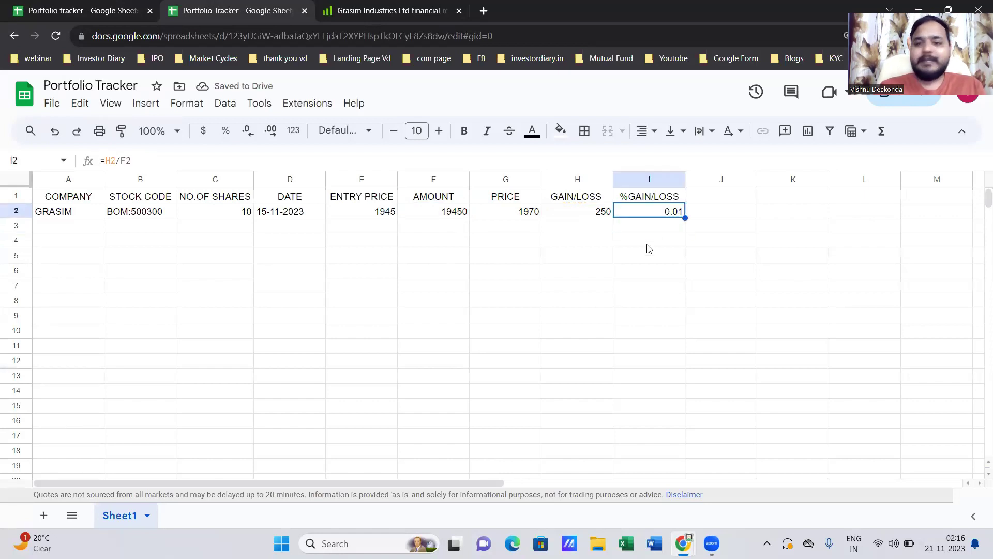
left_click(225, 133)
left_click(632, 293)
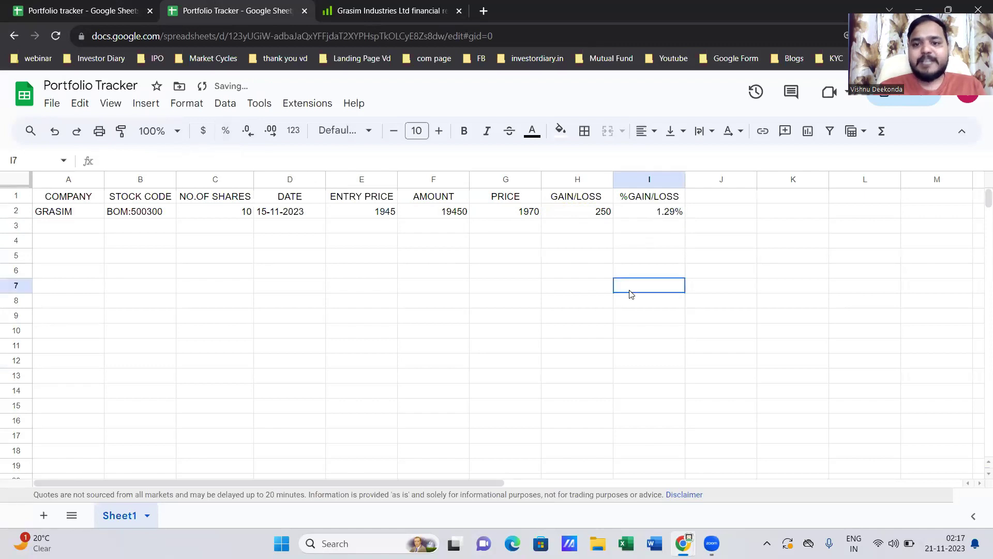
left_click(670, 212)
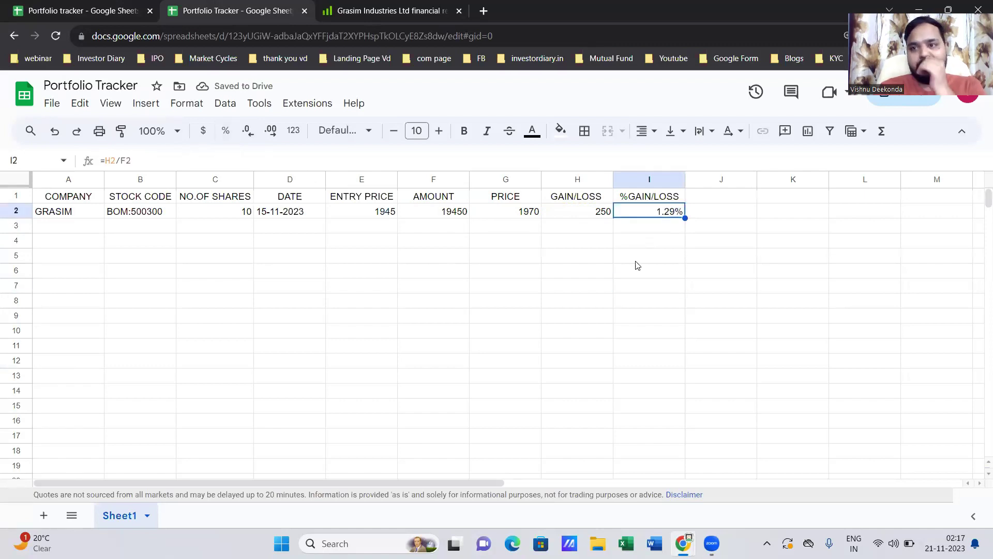
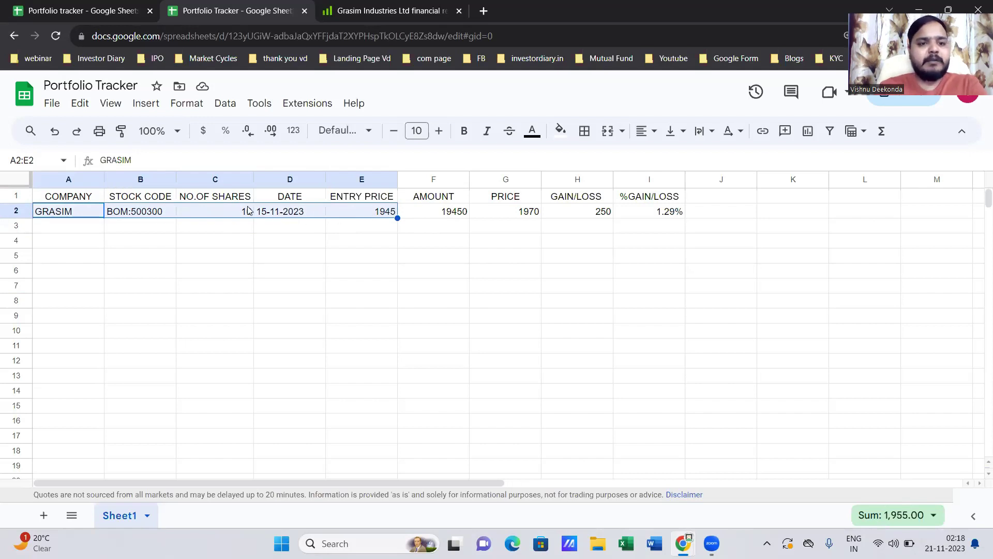
Step: Fill the manually entered GRASIM cells A2:E2 with light grey to set them apart from the formula cells
left_click(561, 131)
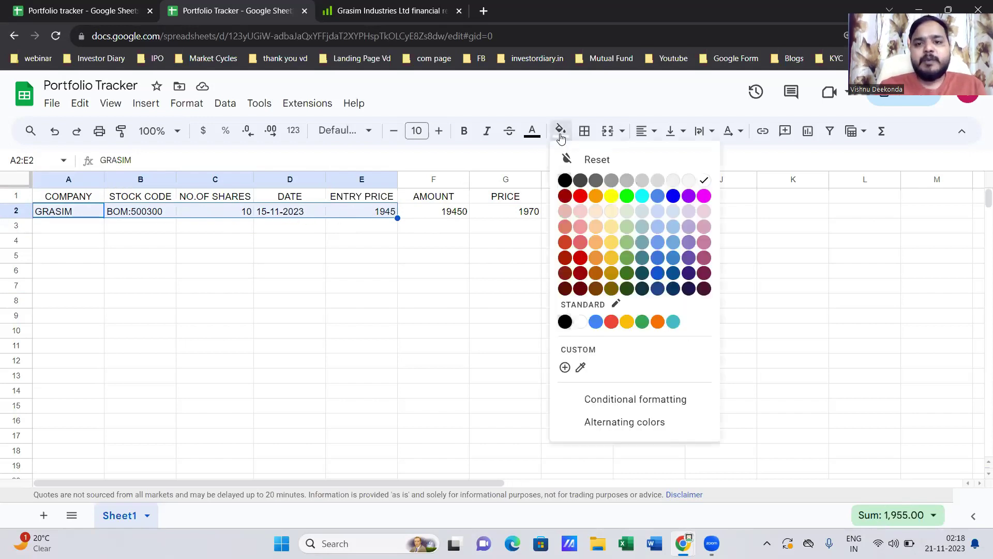
left_click(656, 181)
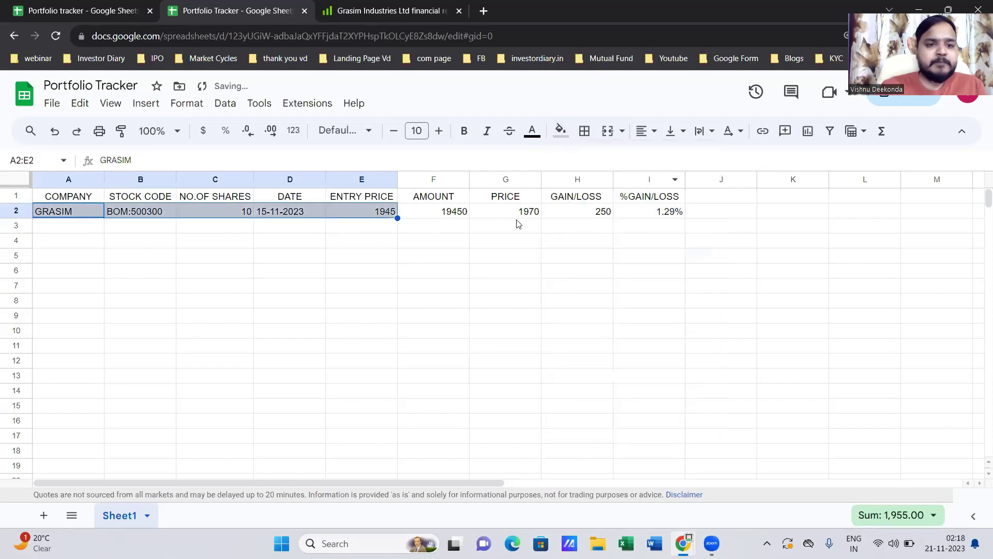
left_click(261, 300)
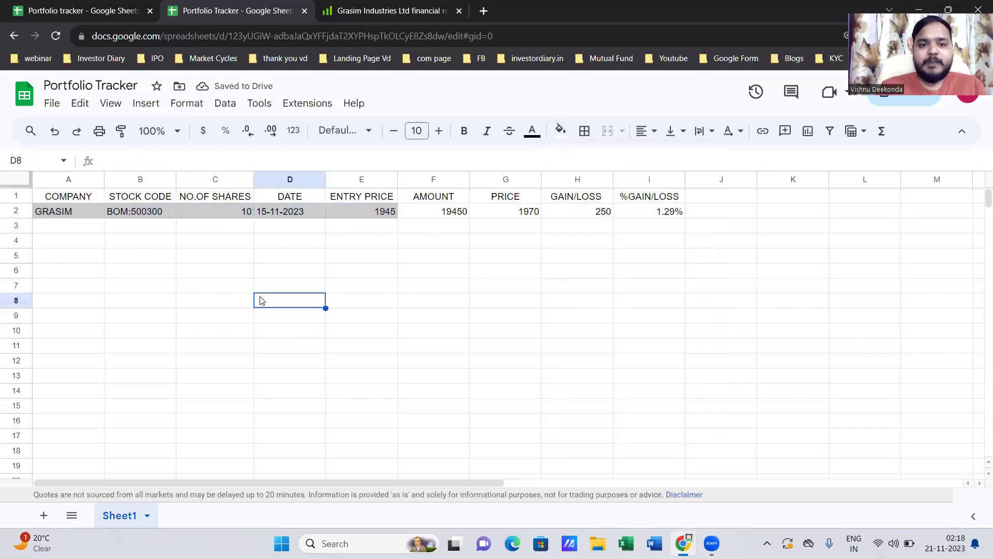
left_click_drag(442, 210, 651, 214)
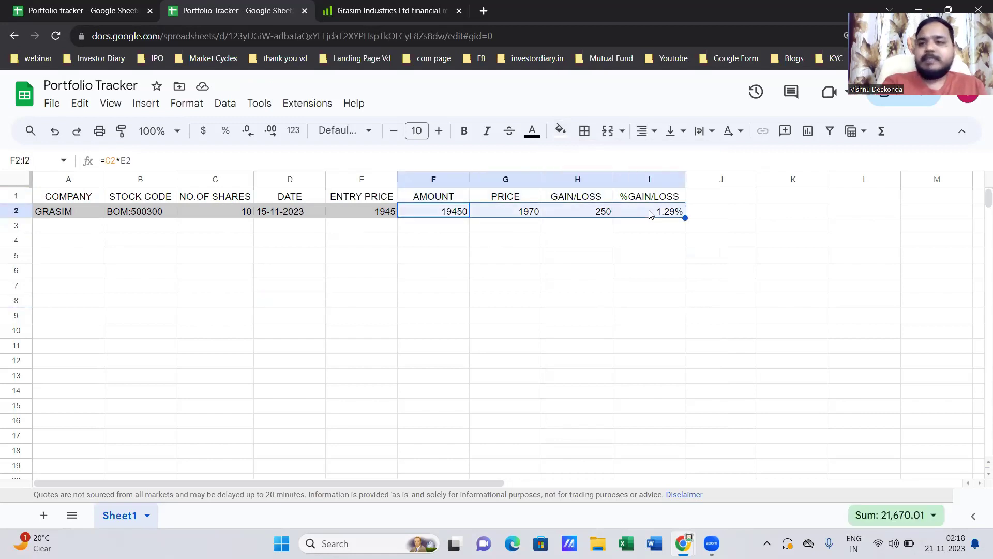
left_click(360, 260)
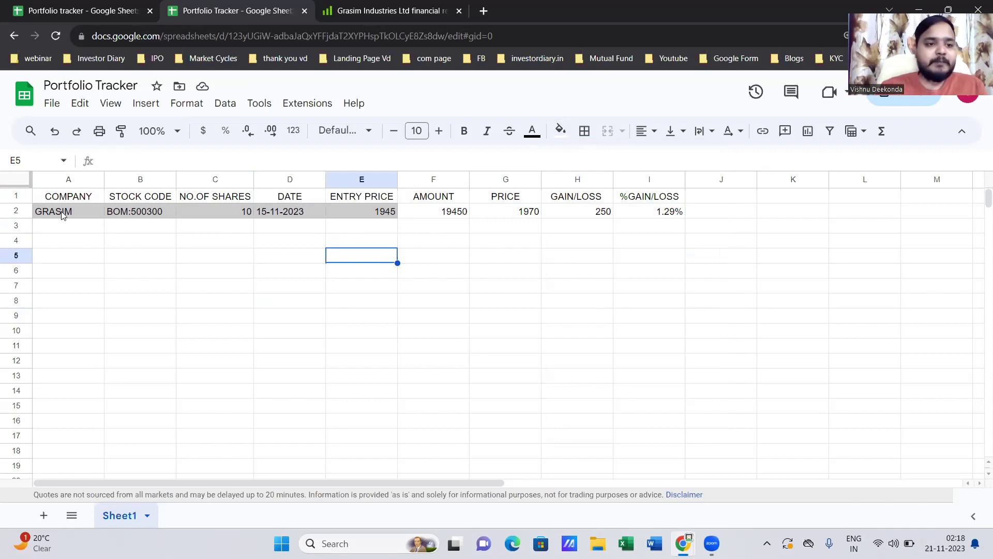
Step: Look up ICICI Bank Ltd on screener.in and copy its NSE symbol ICICIBANK into company cell A3 of the tracker
left_click(76, 232)
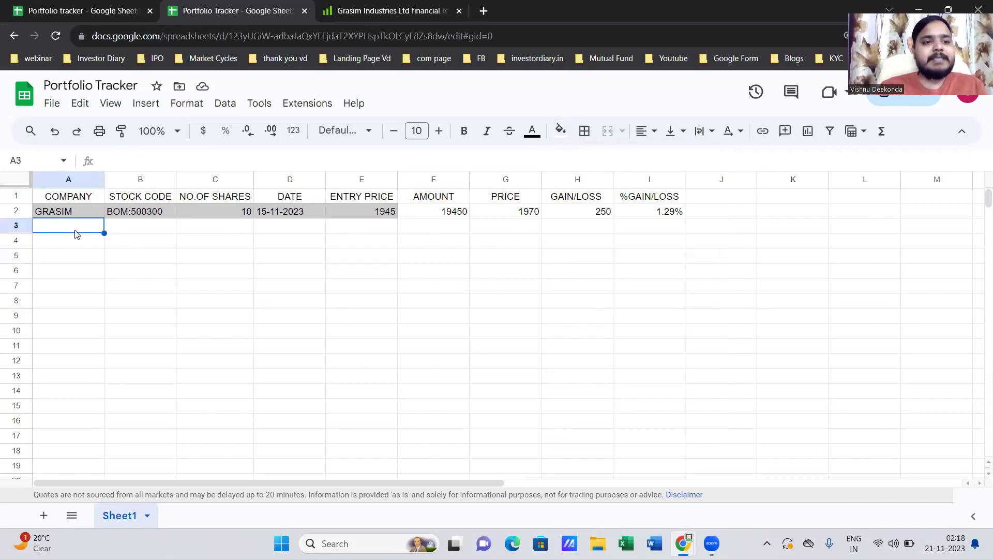
left_click(387, 19)
left_click(675, 90)
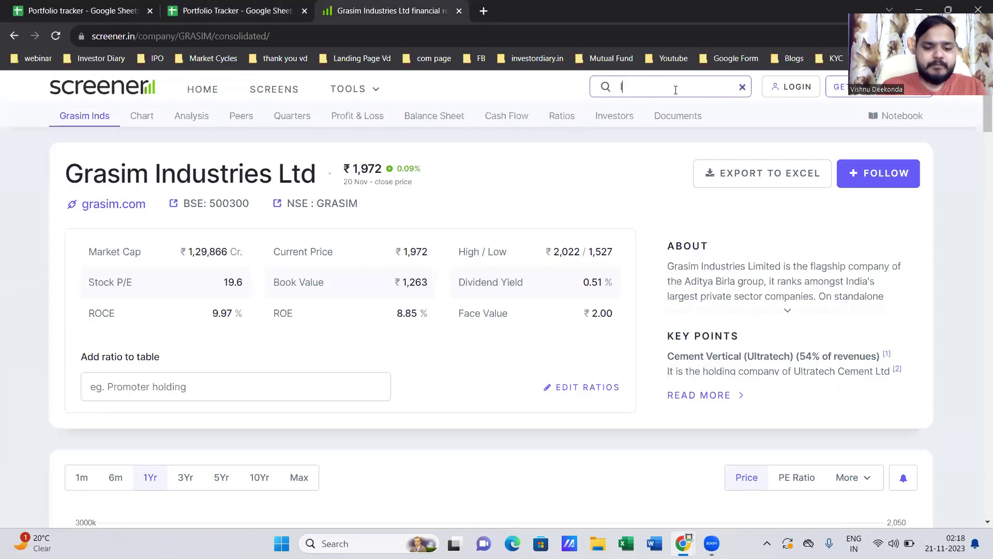
type("I")
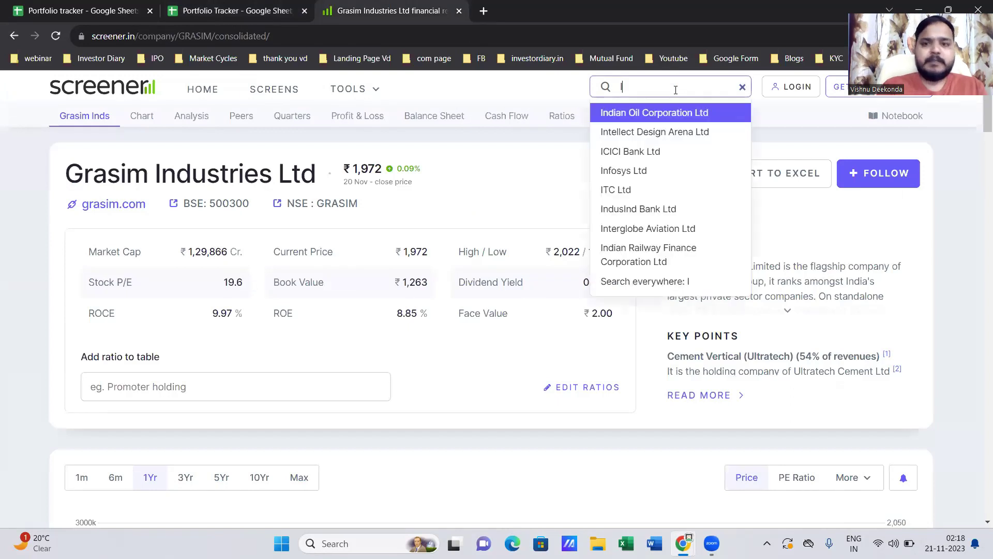
left_click(646, 153)
left_click_drag(389, 210, 326, 208)
key("ctrl+c")
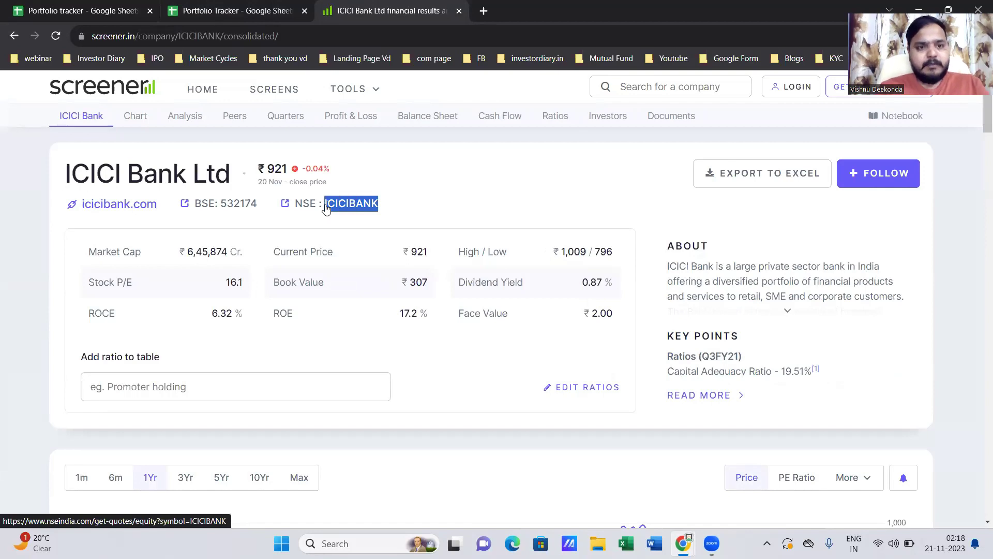
left_click(236, 11)
double_click(81, 227)
key("ctrl+v")
key("Return")
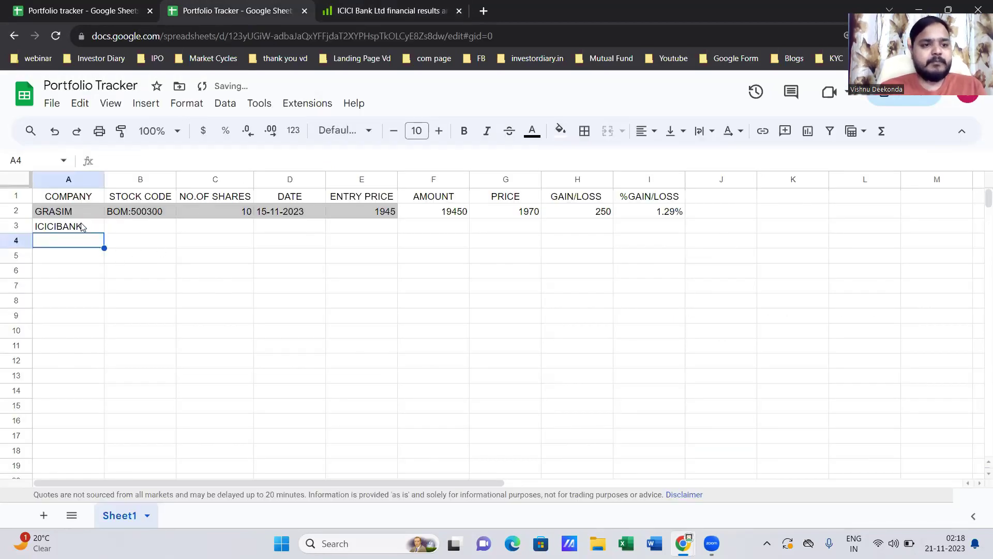
Step: Get ICICI Bank's BSE code from screener.in and enter the stock code BOM:532174 in cell B3 of the tracker
left_click(137, 227)
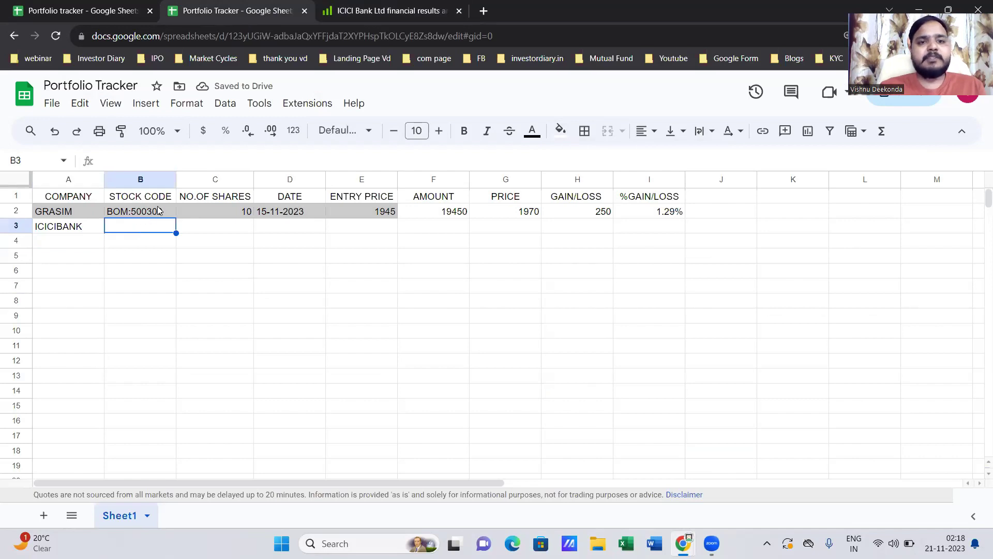
left_click(387, 10)
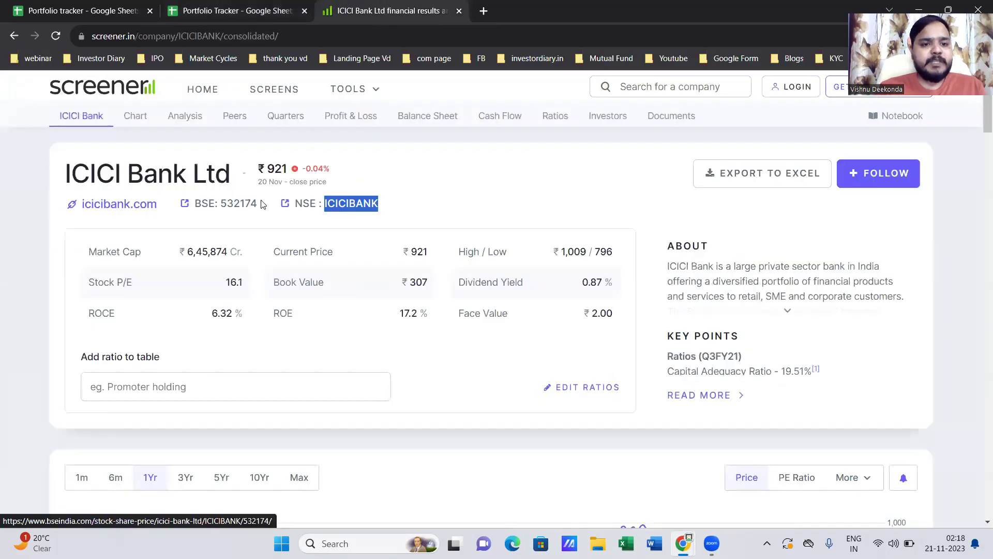
left_click_drag(261, 205, 223, 206)
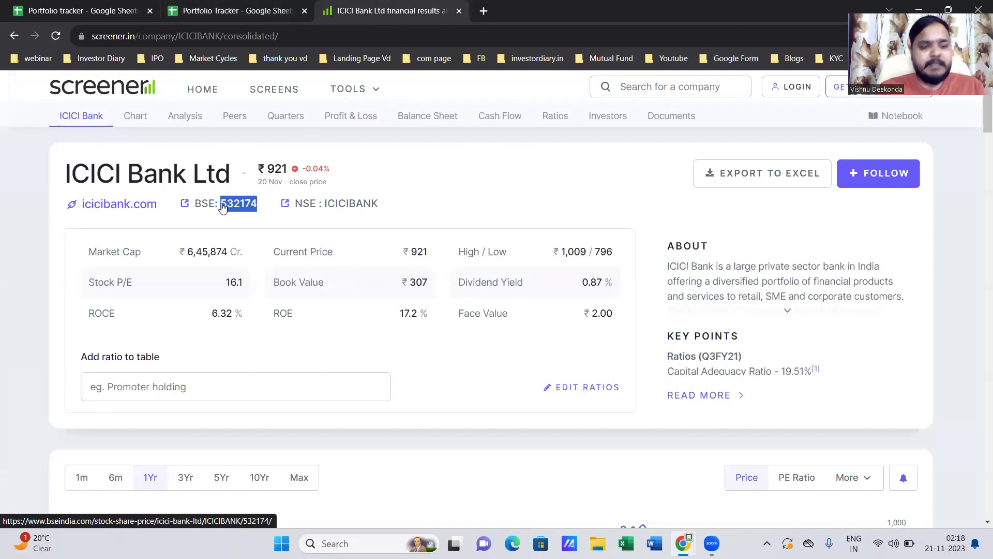
left_click(233, 10)
type("BO")
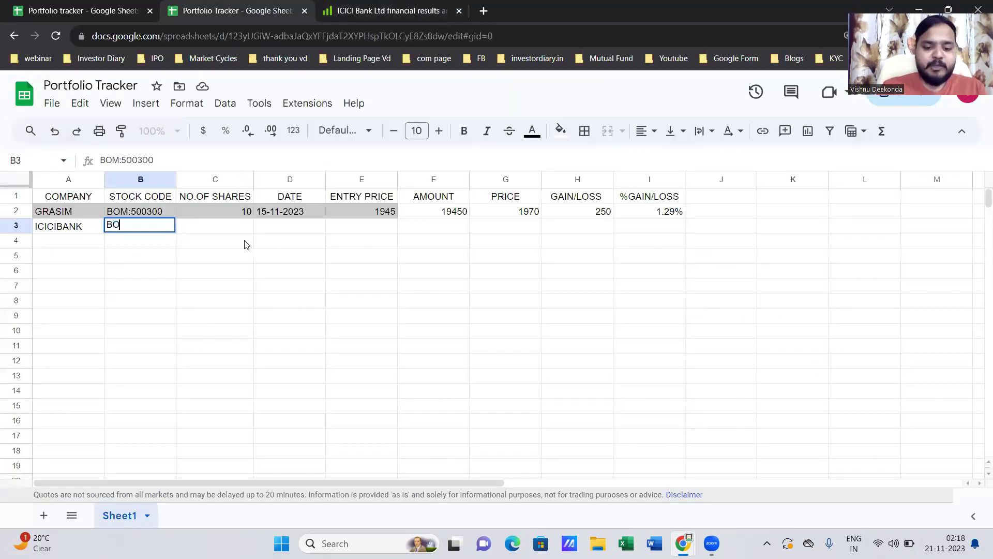
type("M:")
key("Delete")
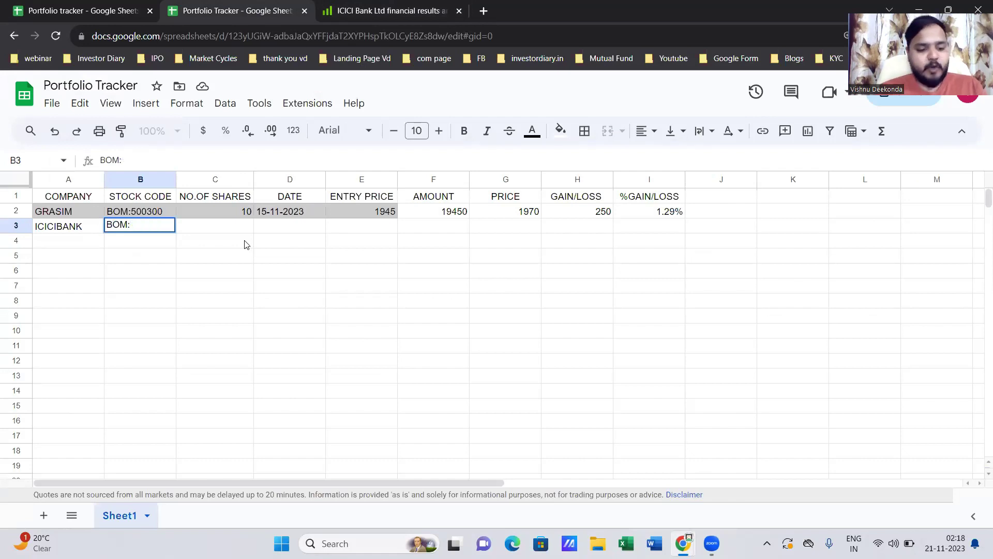
type("532174")
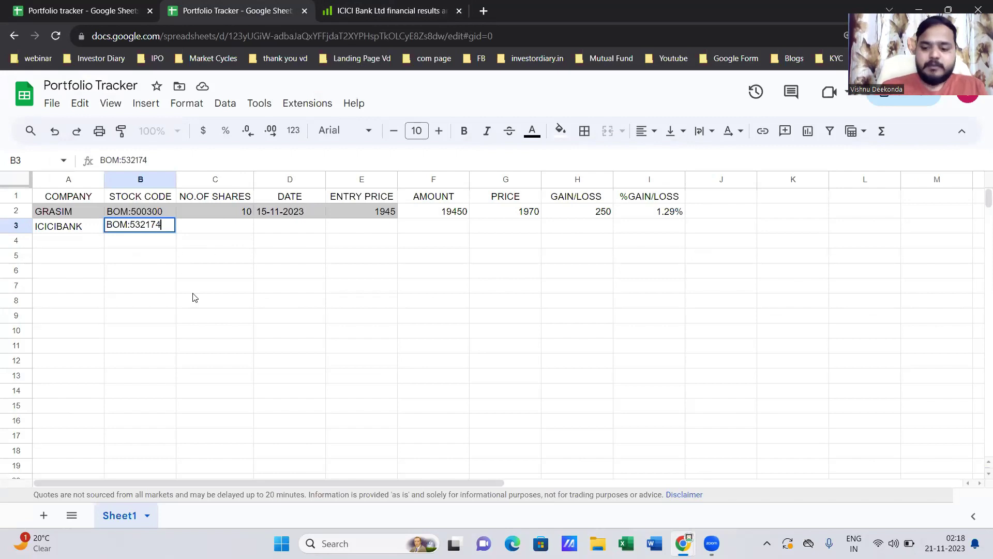
key("Return")
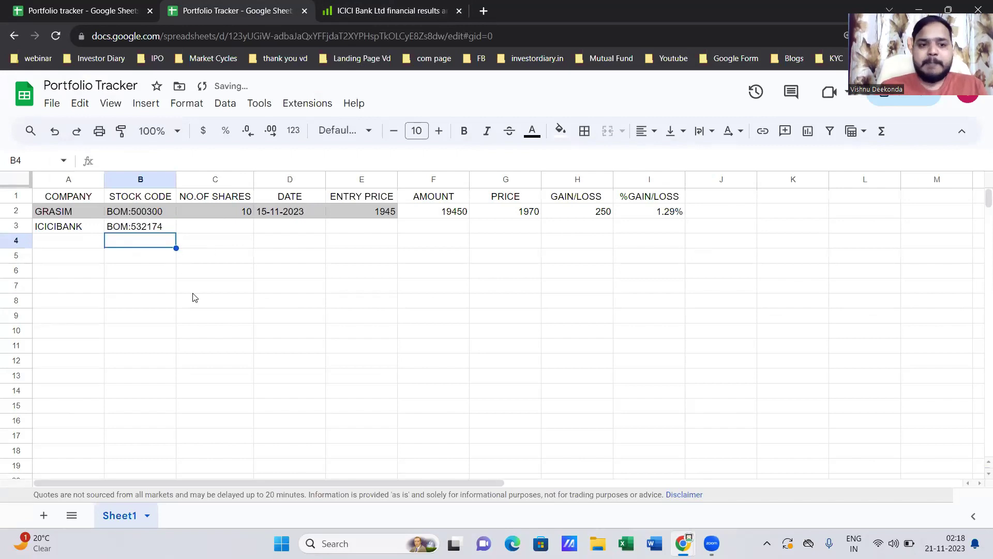
Step: Enter 5 as the number of ICICIBANK shares in C3 and copy the date 15-11-2023 from D2 into D3
left_click(233, 231)
type("5")
key("Return")
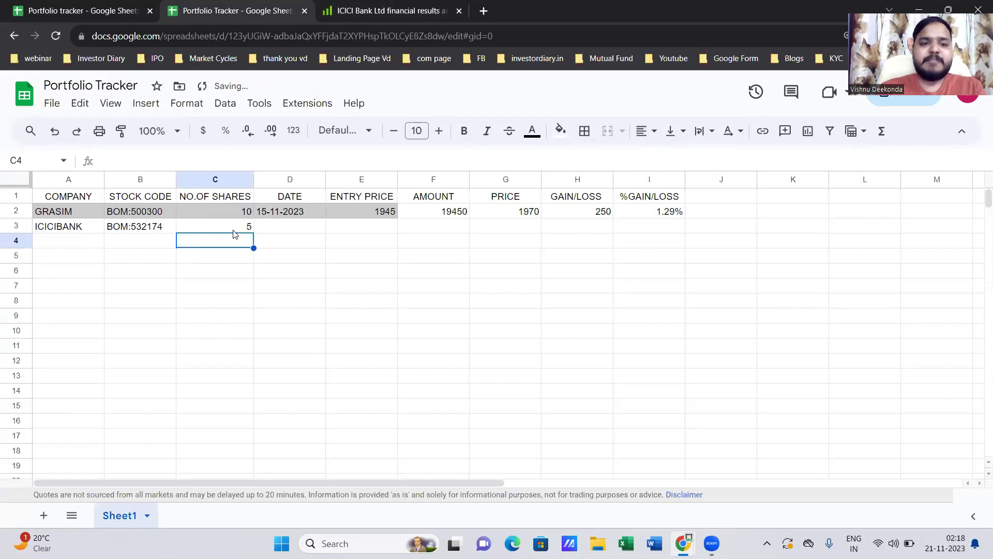
left_click(300, 211)
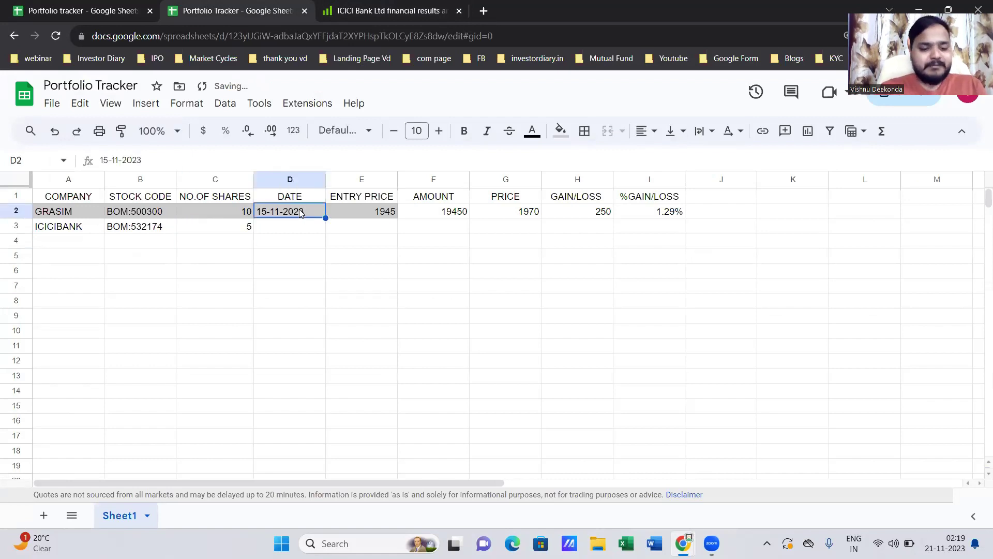
key("ctrl+c")
left_click(298, 229)
key("ctrl+v")
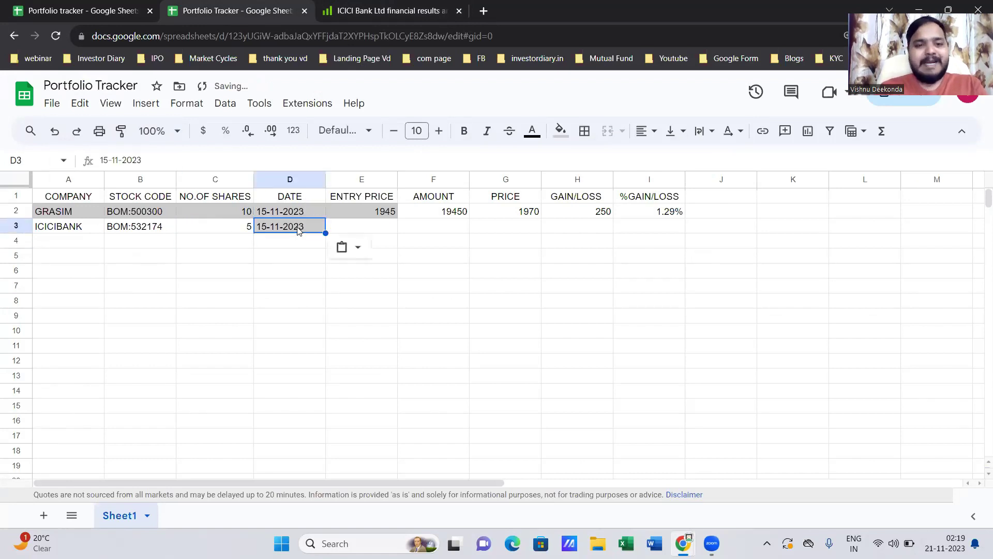
Step: Check ICICI Bank's current price on screener.in and enter an entry price of 890 in cell E3 of the tracker
left_click(363, 231)
left_click(423, 4)
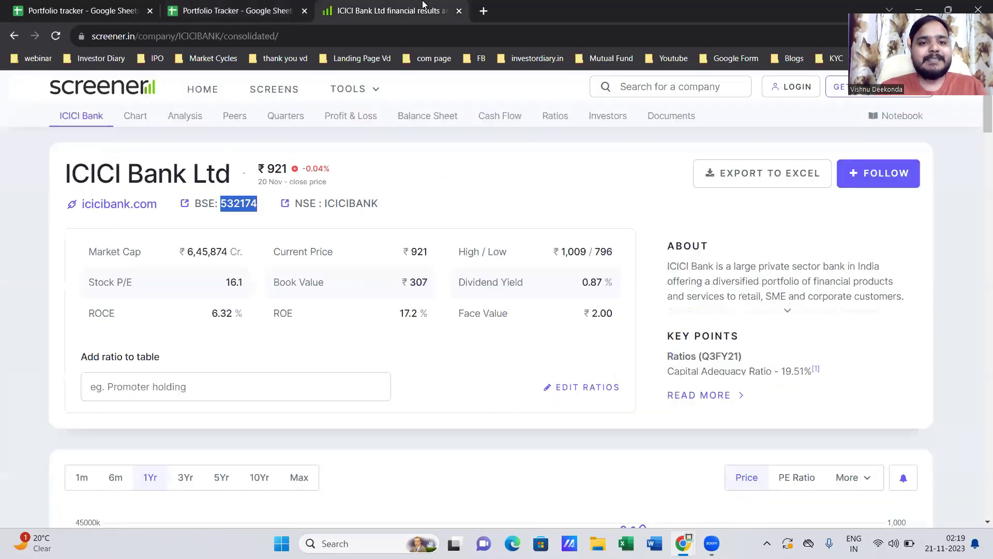
left_click(295, 7)
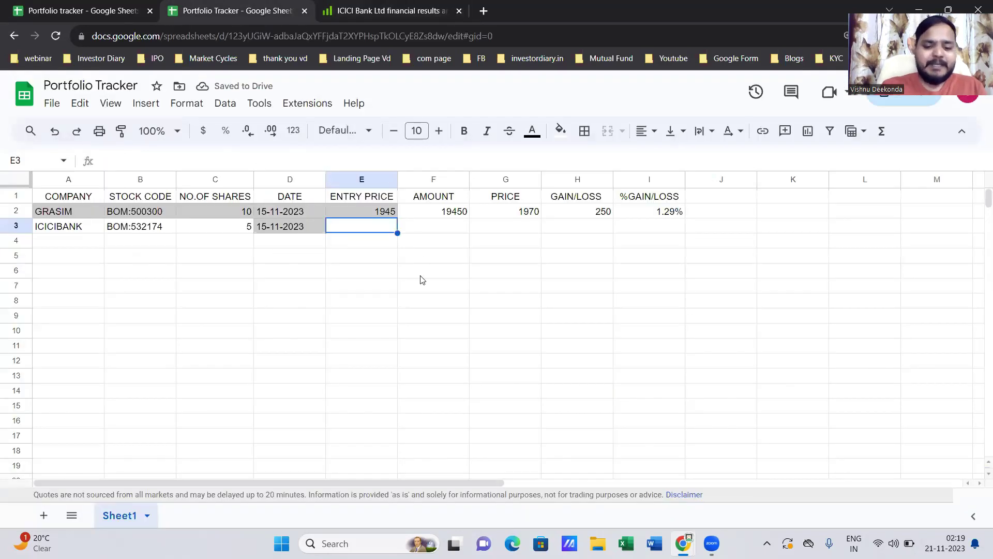
type("890")
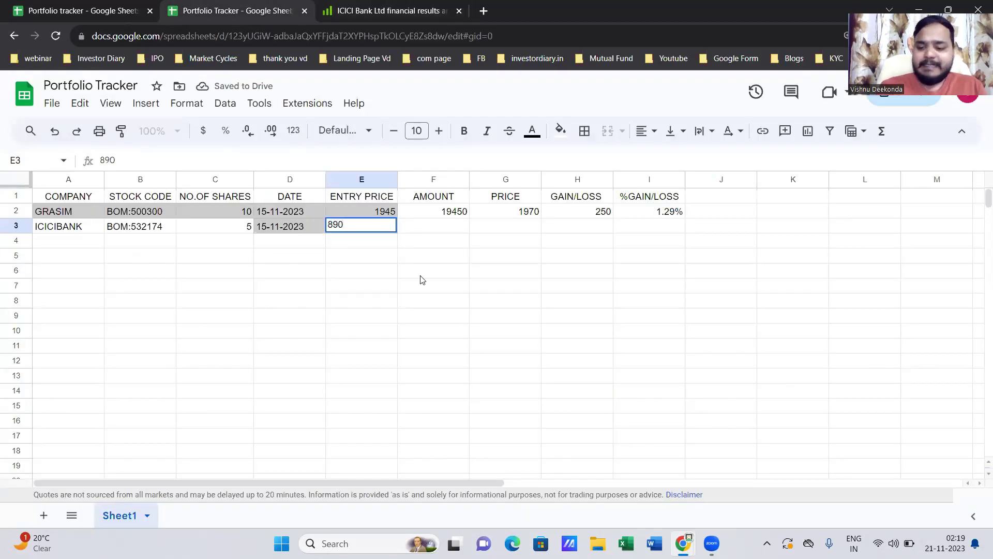
key("Tab")
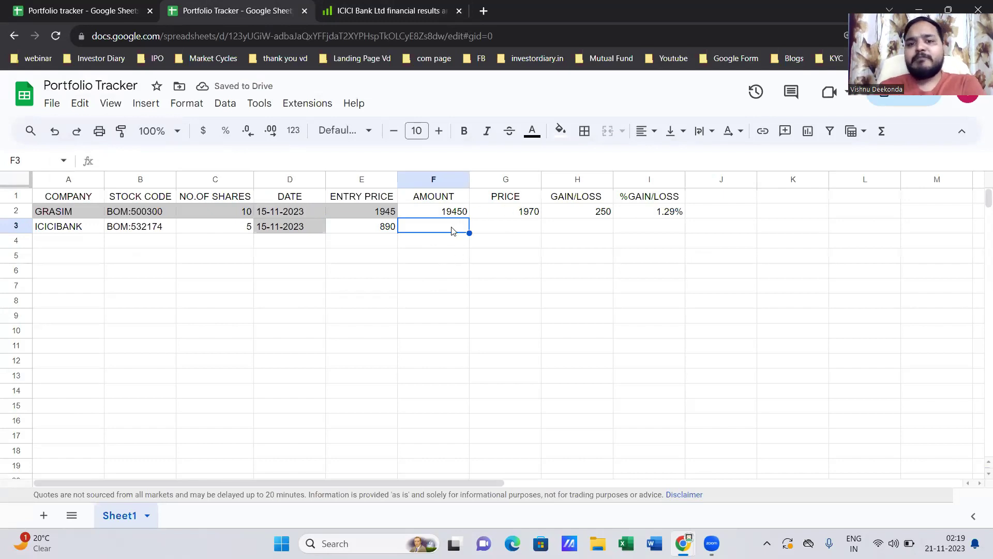
Step: Fill the amount, price, gain/loss and %gain/loss formulas from F2:I2 down to the ICICIBANK row and review the copied formulas
left_click_drag(453, 212, 660, 214)
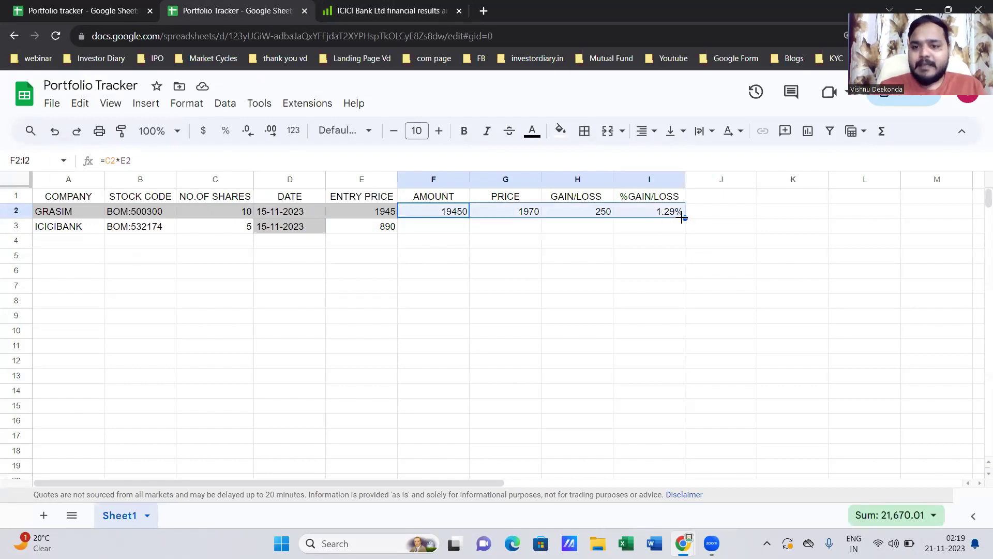
left_click_drag(685, 218, 685, 227)
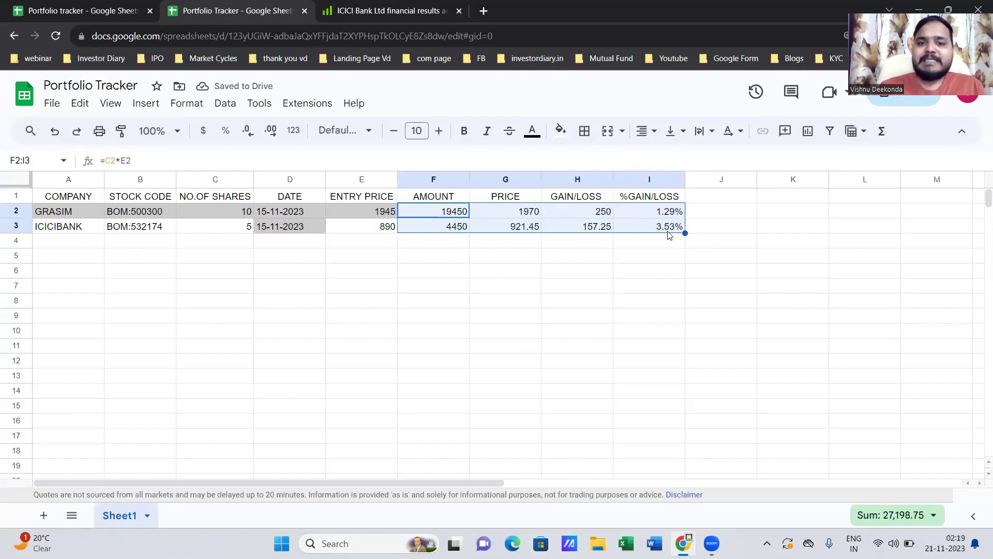
left_click(529, 228)
left_click(598, 249)
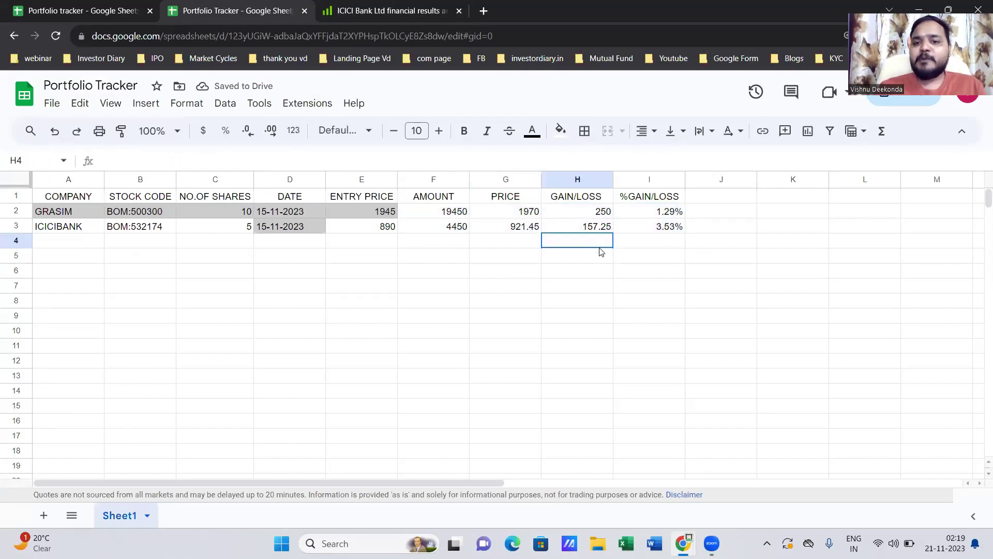
left_click(533, 233)
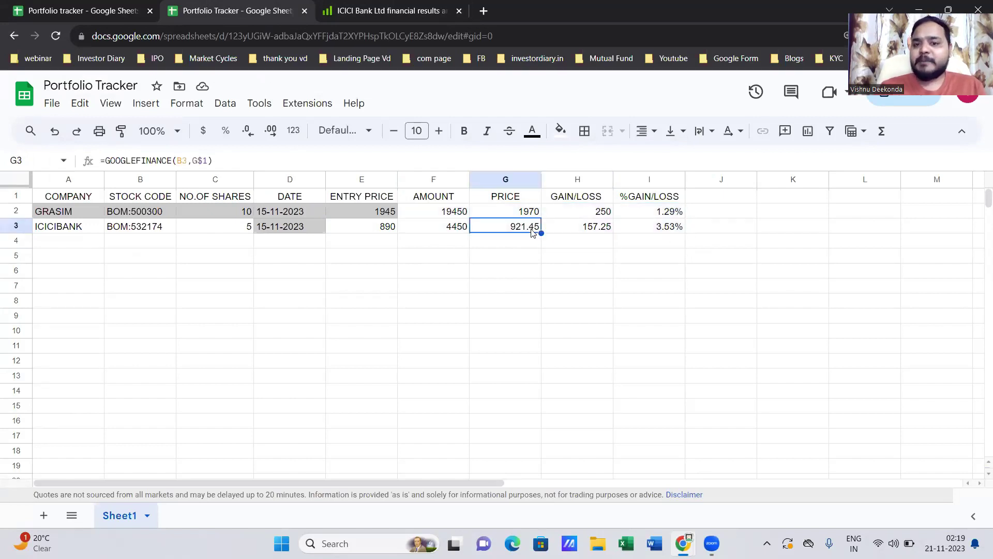
left_click(587, 232)
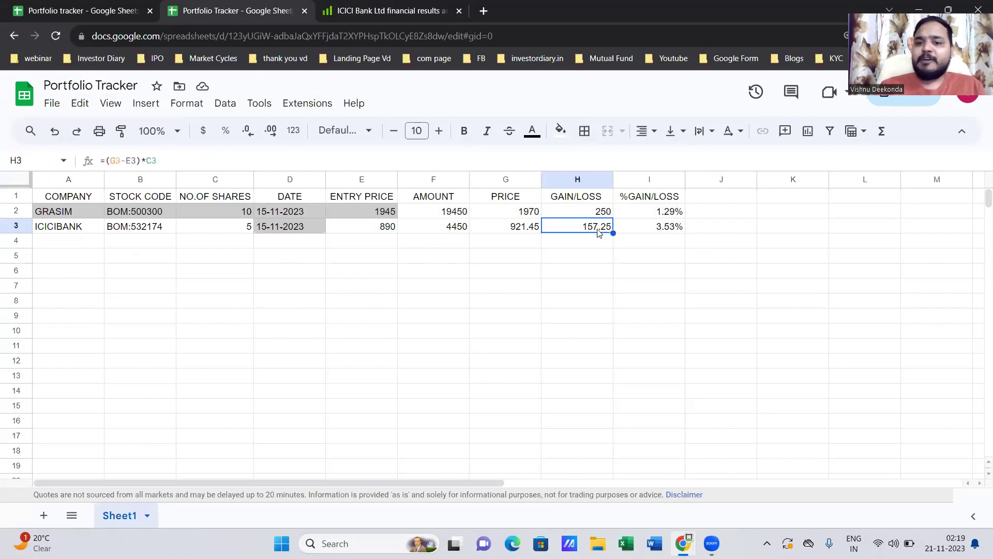
left_click(662, 230)
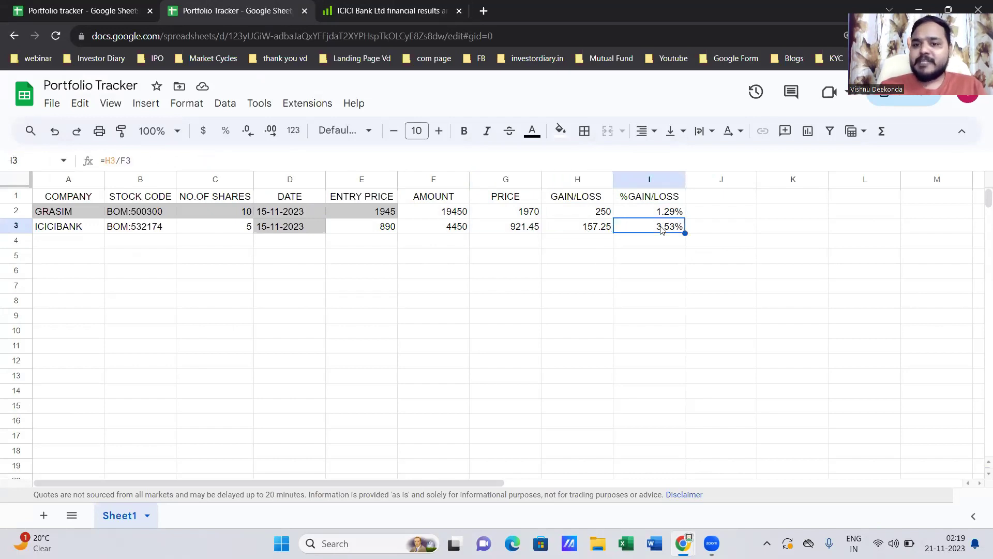
left_click(392, 254)
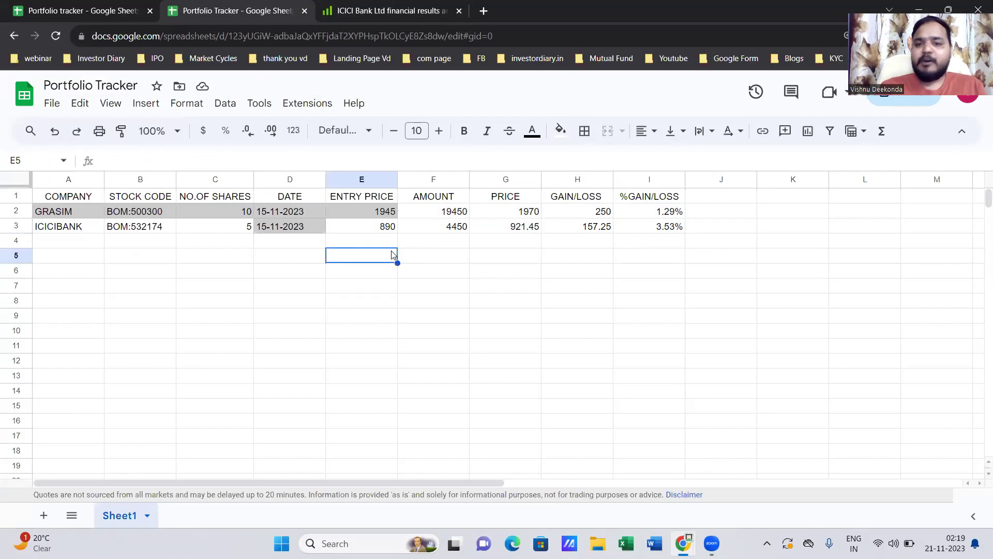
left_click(170, 260)
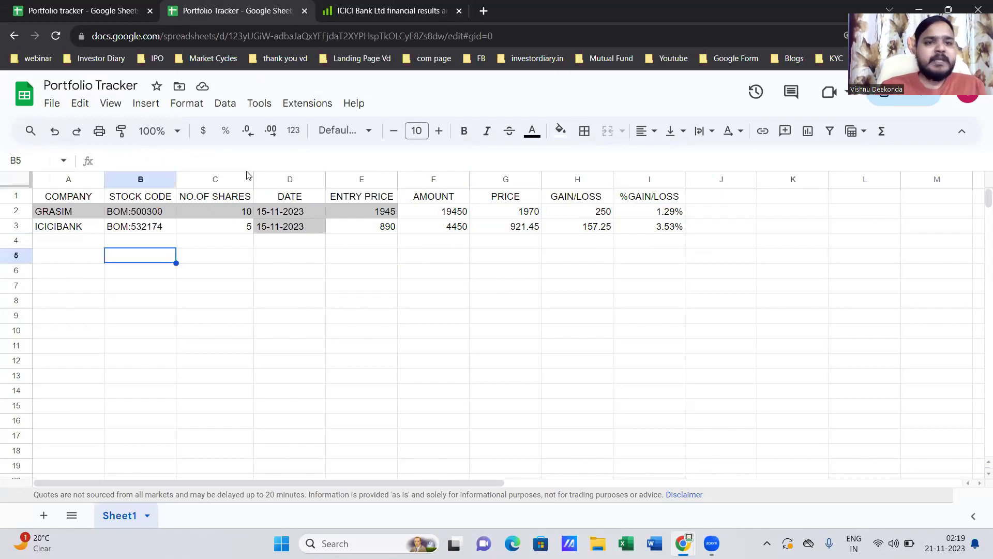
Step: Look up JSW Steel Ltd on screener.in and copy its NSE symbol JSWSTEEL into company cell A4 of the tracker
left_click(385, 10)
left_click(632, 85)
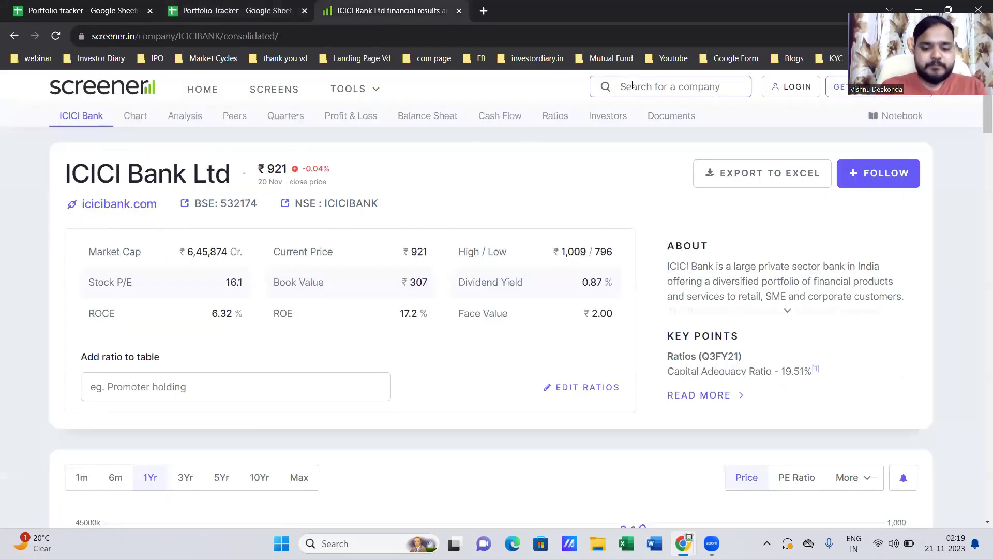
type("J")
left_click(636, 111)
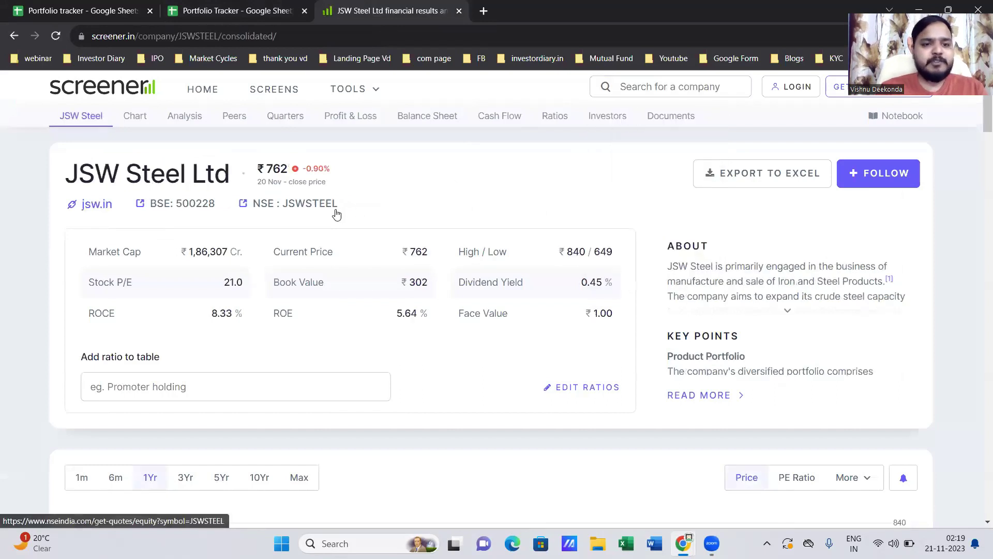
left_click_drag(341, 207, 286, 208)
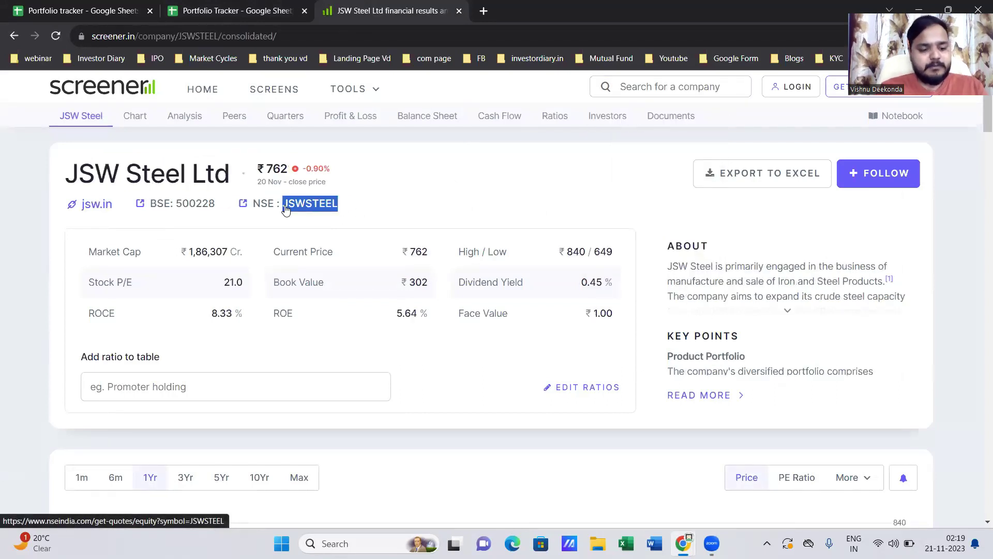
left_click(232, 10)
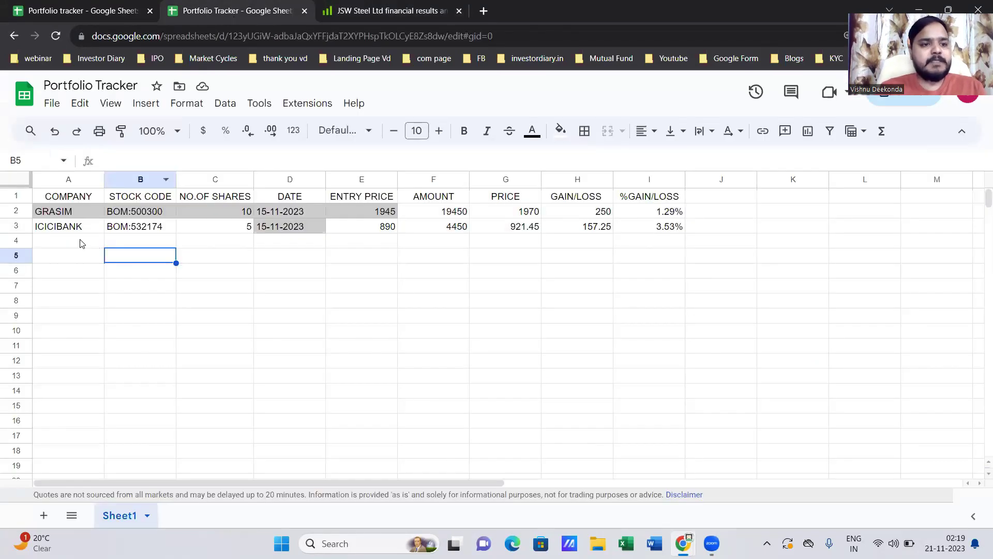
left_click(80, 241)
type("JSWSTEEL")
key("Return")
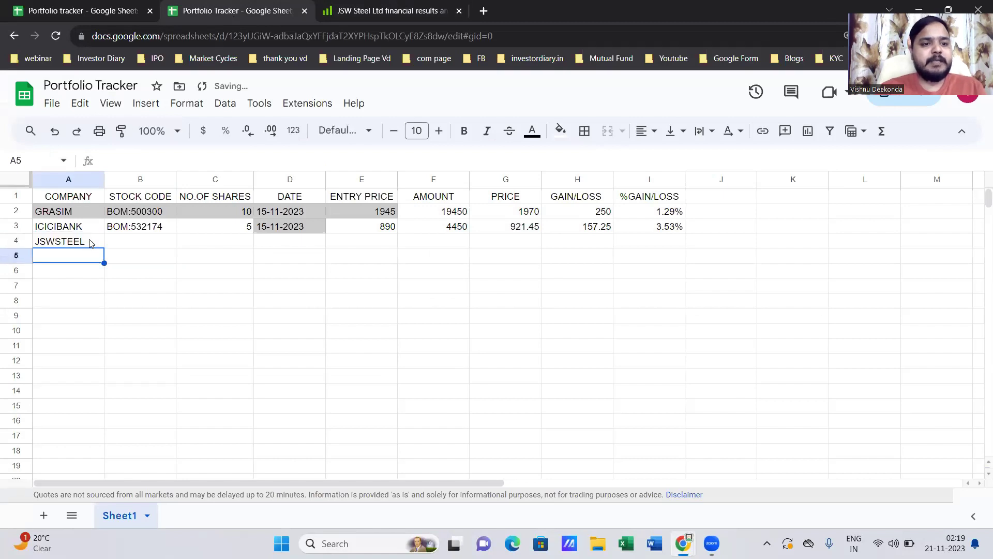
Step: Copy JSW Steel's BSE code from screener.in and enter the stock code BOM:500228 in cell B4 of the tracker
left_click(130, 242)
left_click(388, 10)
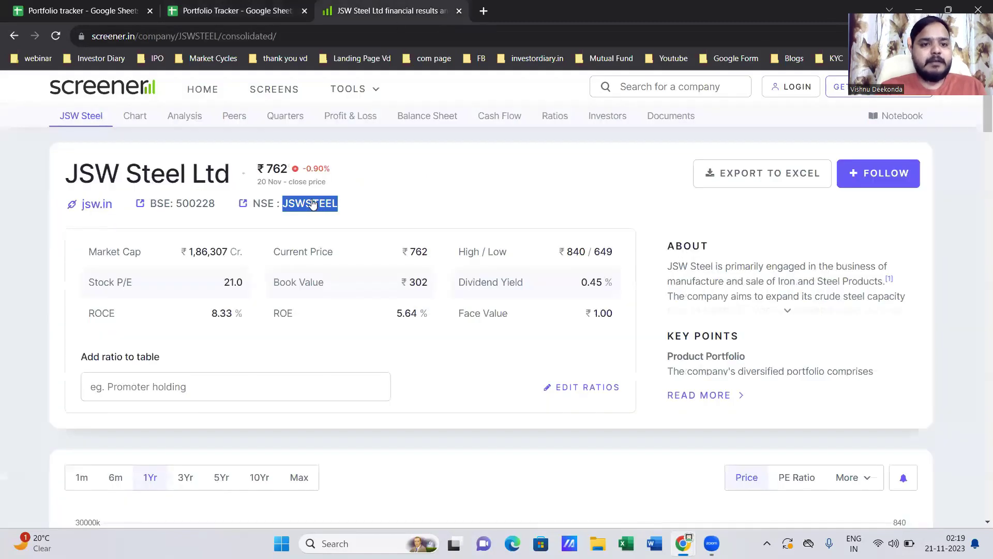
left_click_drag(216, 203, 177, 201)
key("ctrl+c")
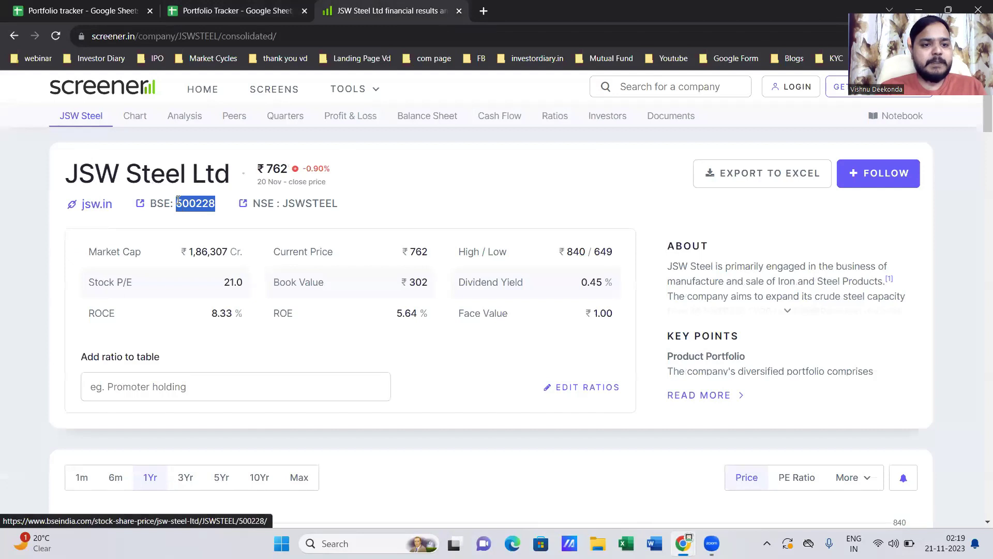
left_click(198, 1)
type("BOM")
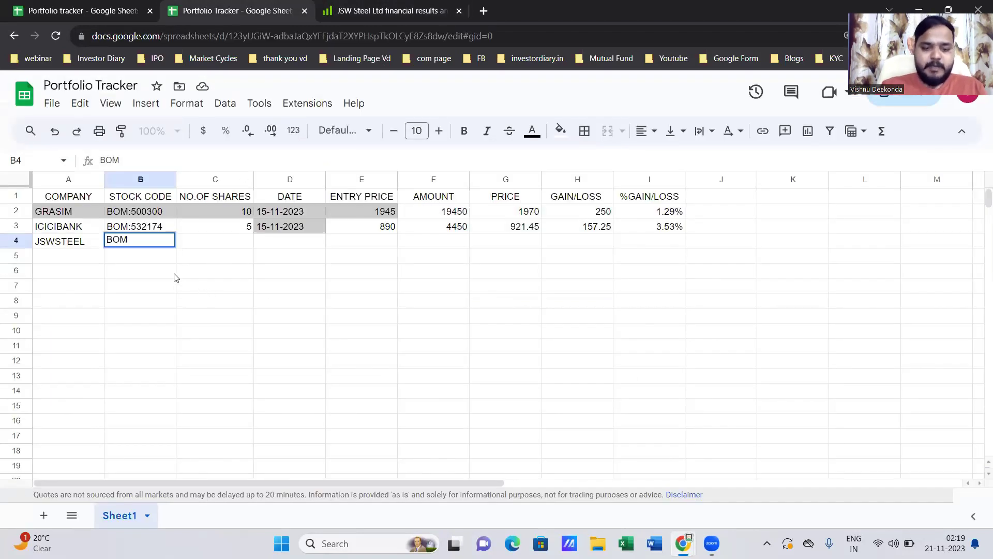
type(":")
key("ctrl+v")
key("Return")
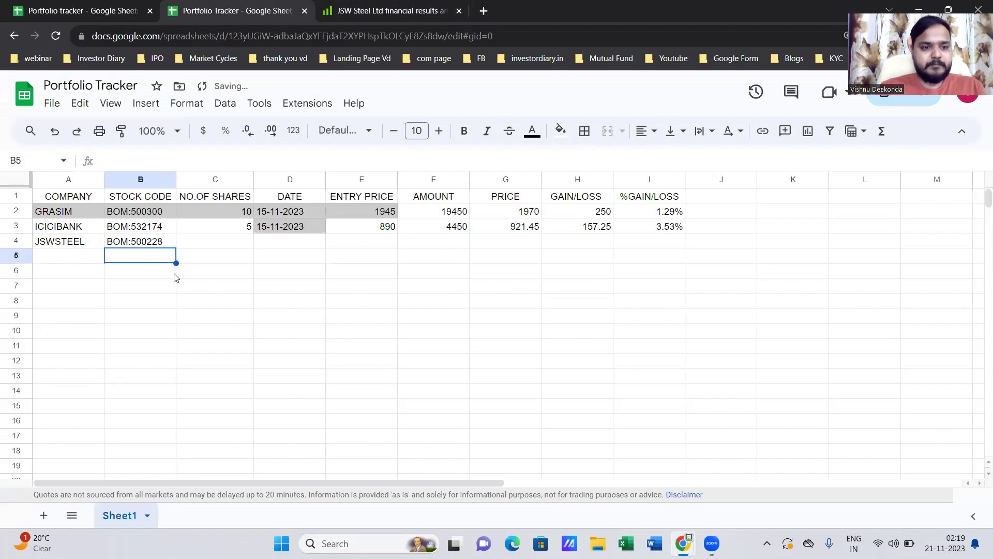
Step: Enter 4 as the number of JSWSTEEL shares in C4 and copy the date 15-11-2023 from D3 into D4
left_click(220, 246)
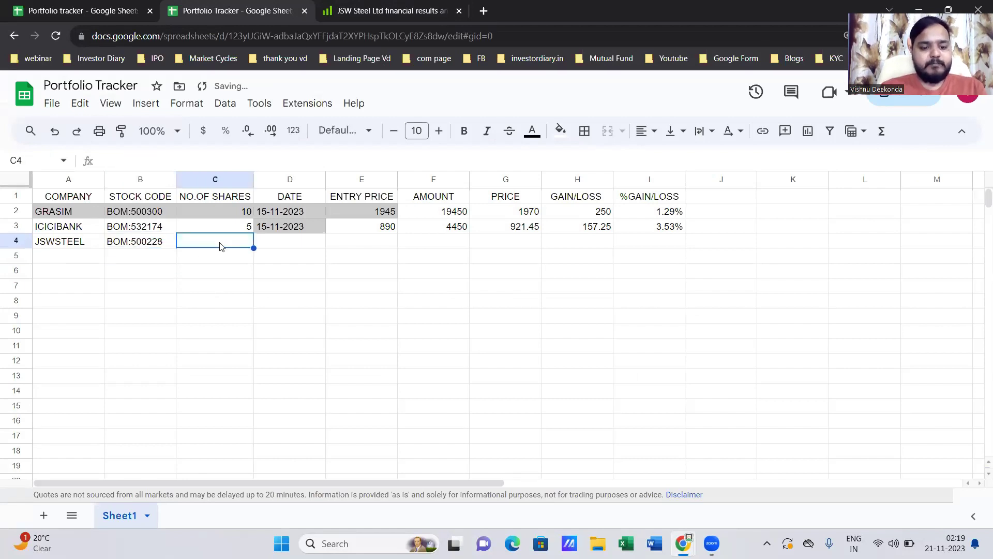
type("4")
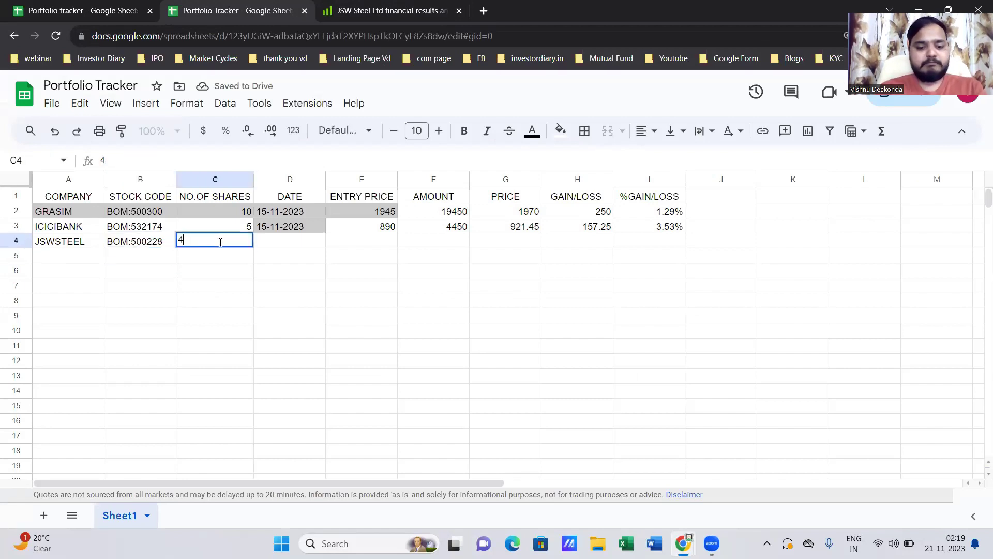
key("Return")
left_click(299, 232)
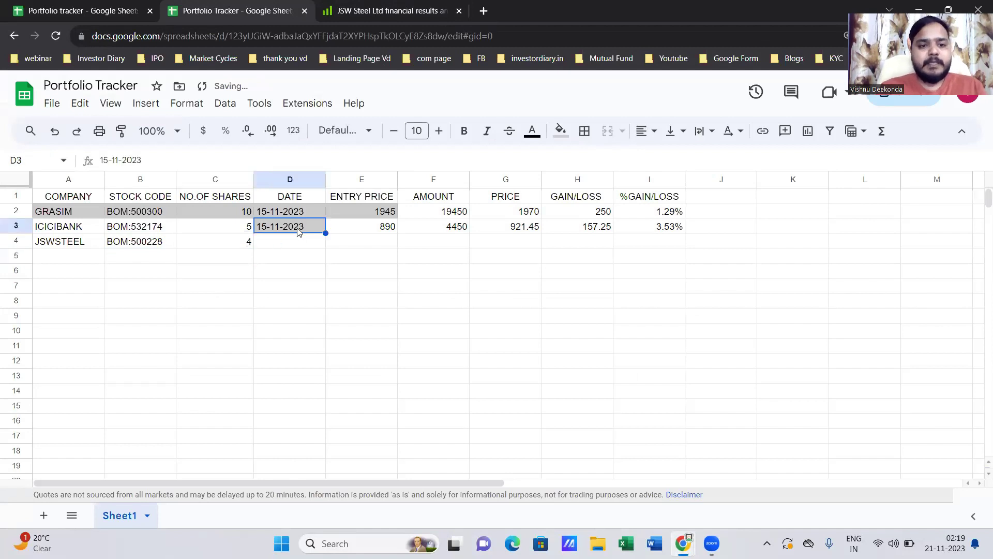
key("ctrl+c")
left_click(293, 247)
key("ctrl+v")
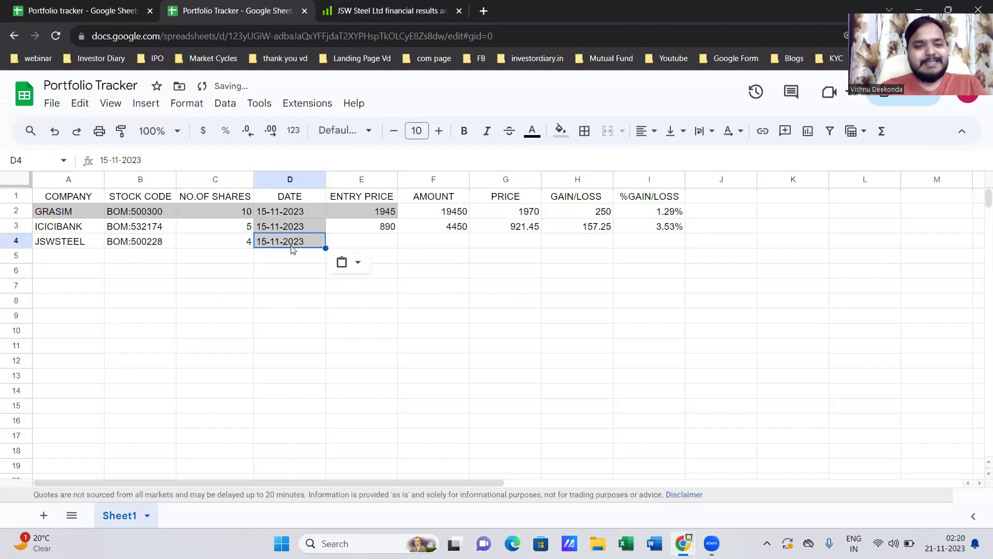
Step: Check JSW Steel's current price on screener.in and enter 780 as the JSWSTEEL entry price in E4 of the tracker
left_click(383, 242)
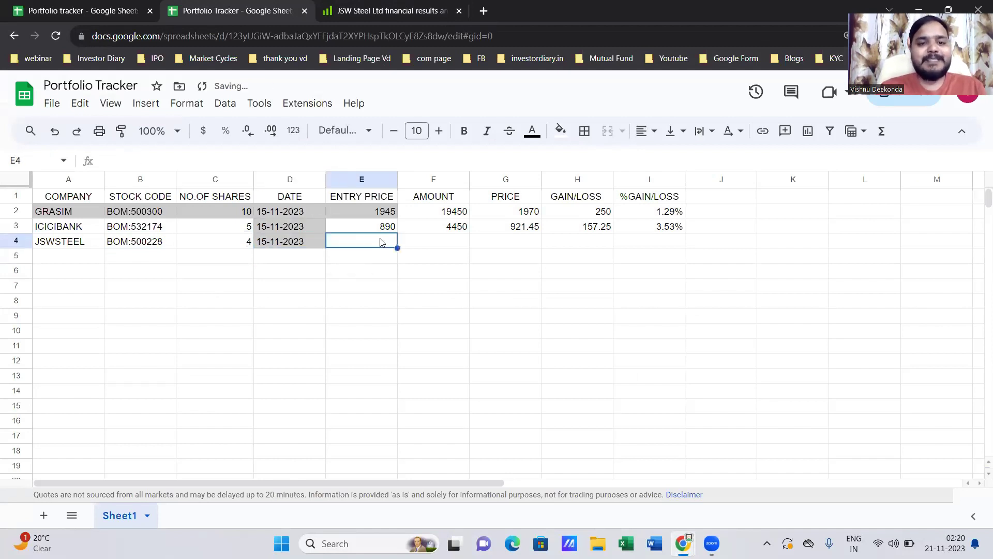
left_click(393, 10)
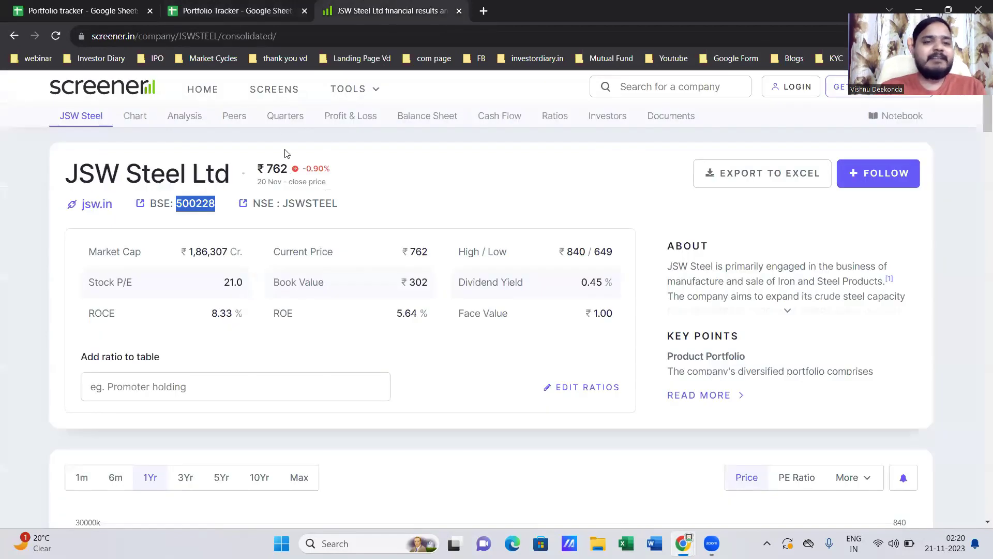
left_click(283, 7)
type("780")
key("Tab")
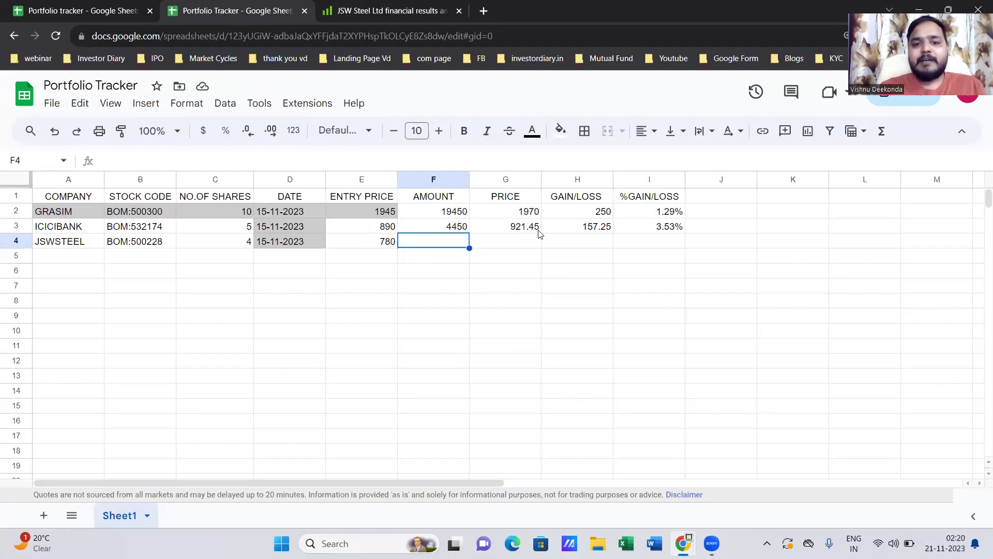
Step: Fill the amount, price, gain/loss and %gain/loss formulas from F3:I3 down to the JSWSTEEL row and review the calculated columns
left_click_drag(456, 227, 684, 245)
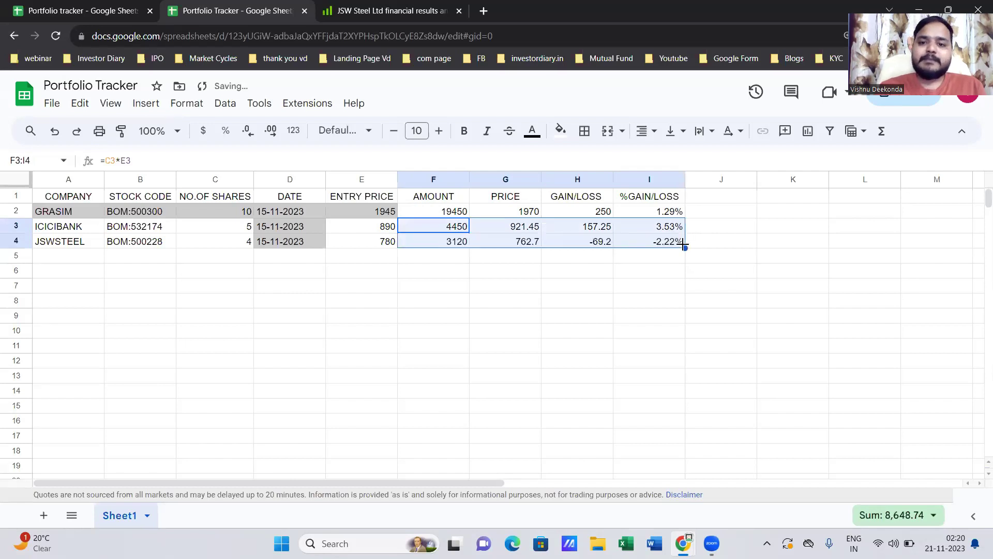
left_click(571, 290)
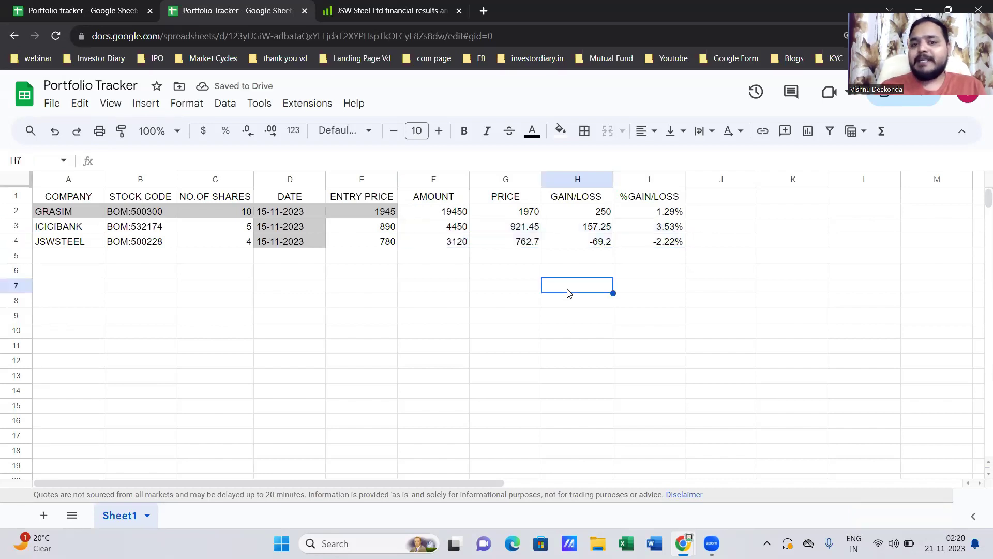
left_click_drag(465, 212, 665, 239)
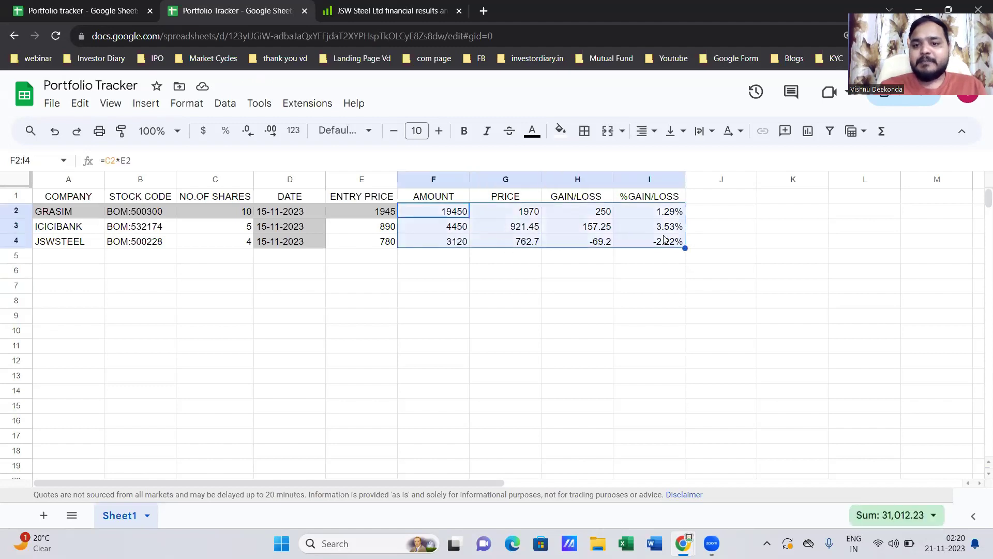
left_click(449, 278)
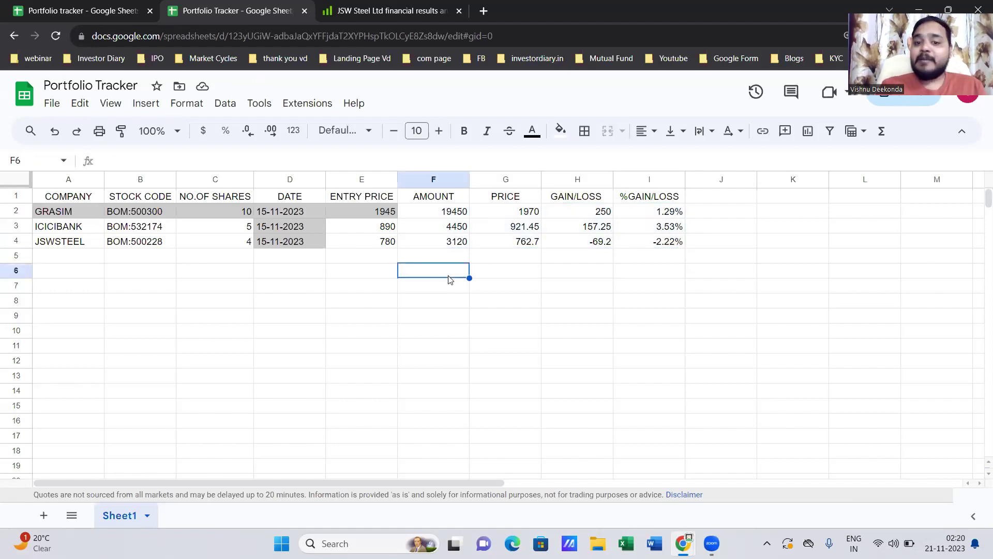
left_click_drag(528, 212, 524, 228)
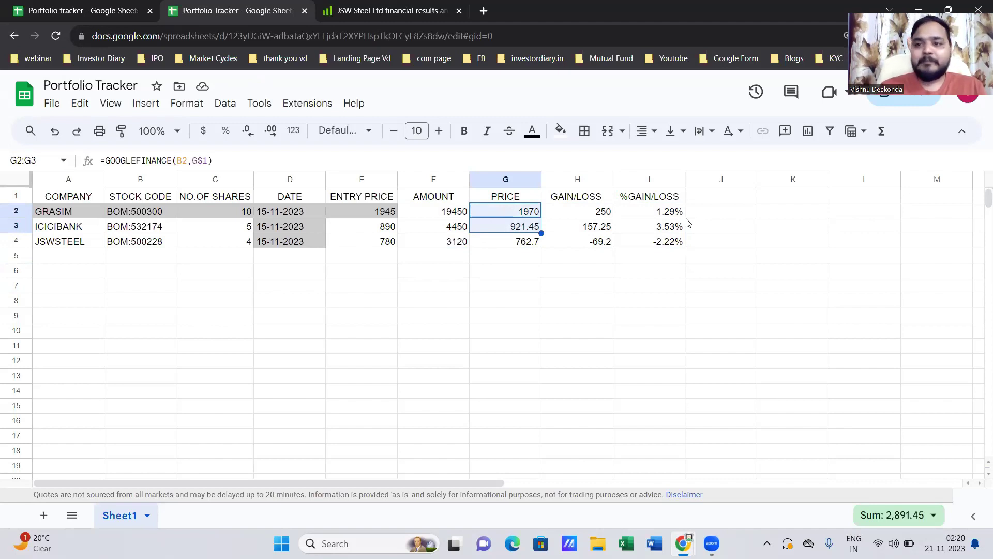
left_click(316, 283)
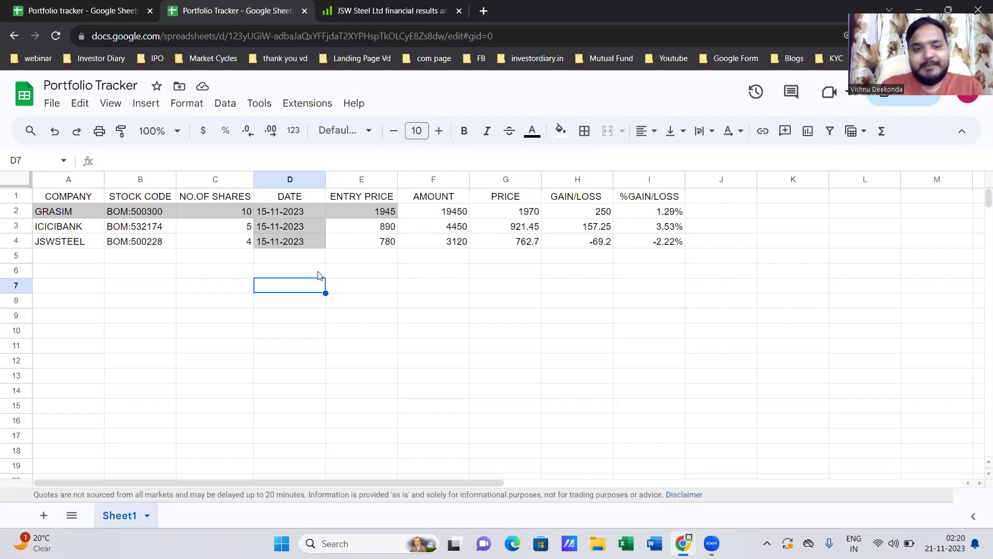
Step: Try totalling the amount column in F7 with the suggested formula =SUM(F2:F4)
left_click(376, 292)
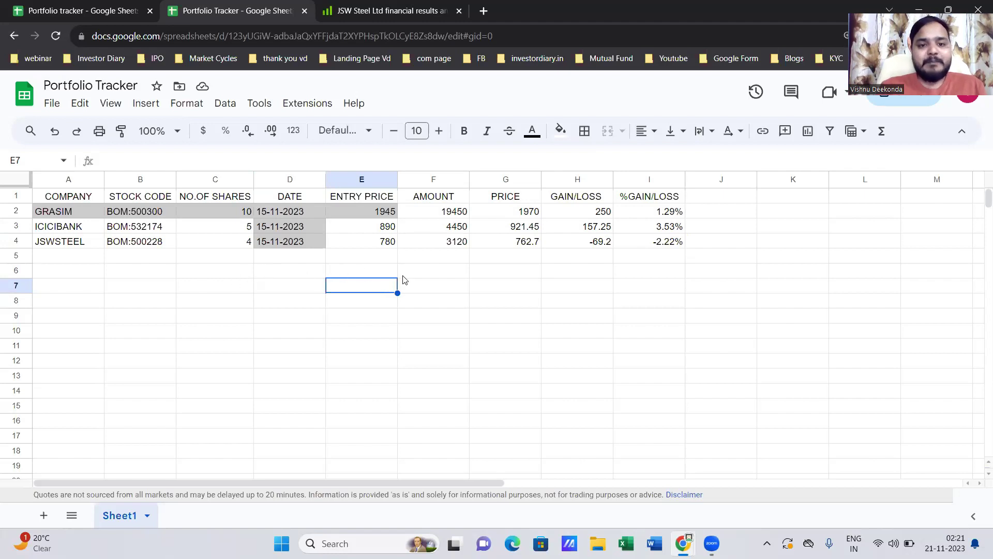
left_click(452, 286)
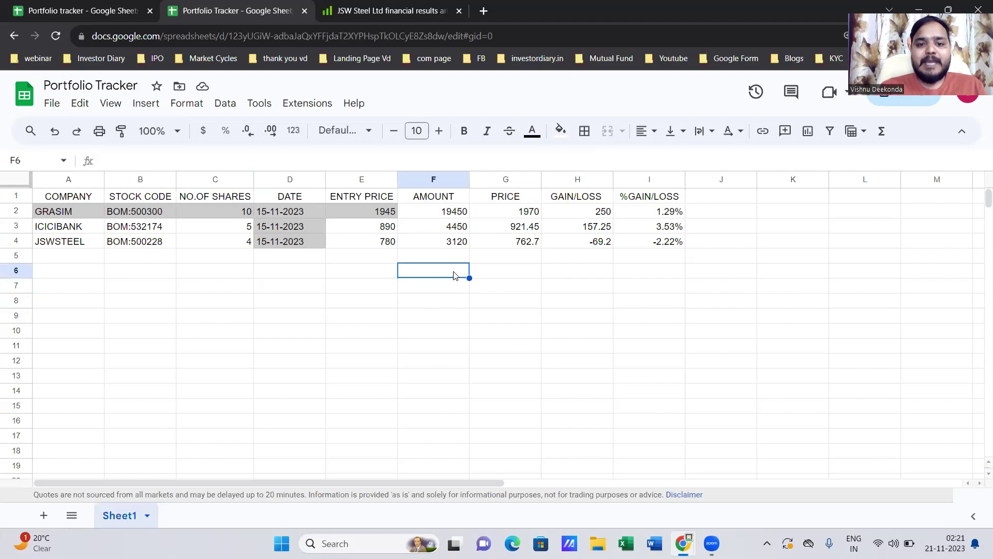
type("=")
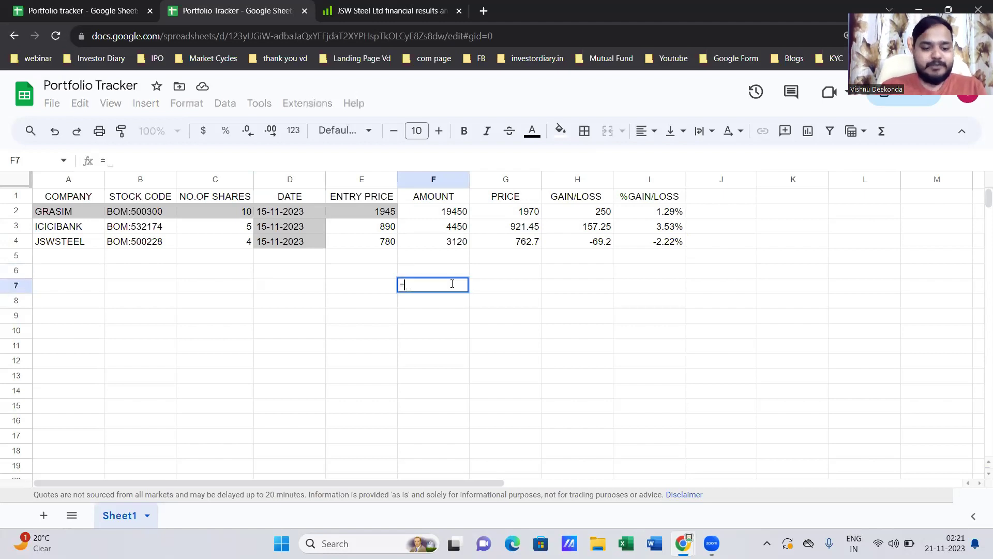
type("SUM(F2:F4M")
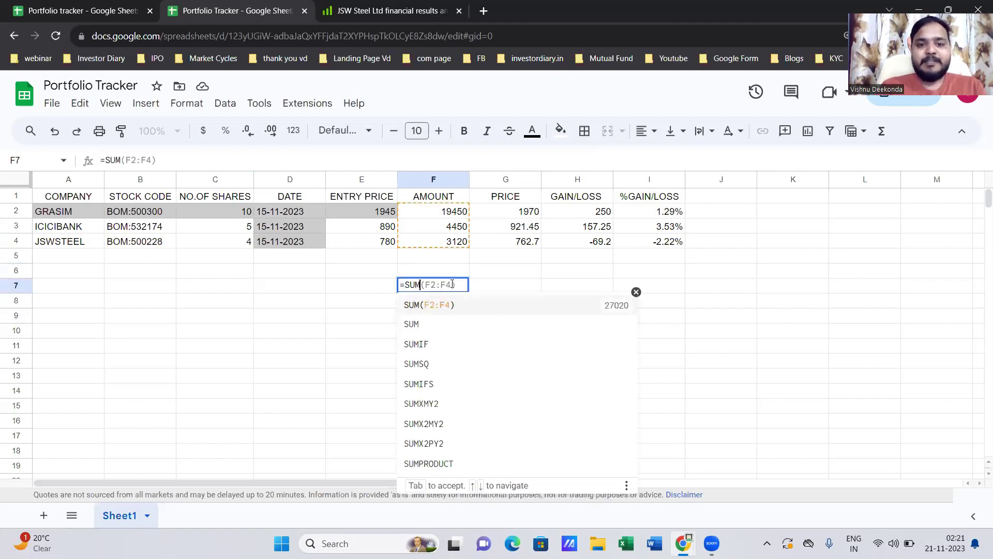
key("Tab")
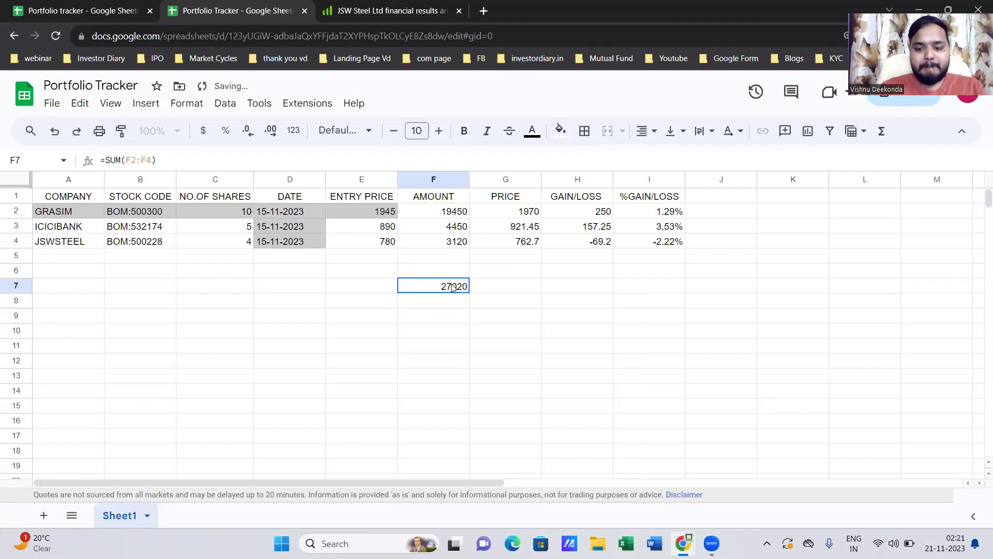
Step: Re-enter the amount total in F7 as =SUM(F2:F4), picking the range from the amount column, and review the formula
type("=")
type("SUM")
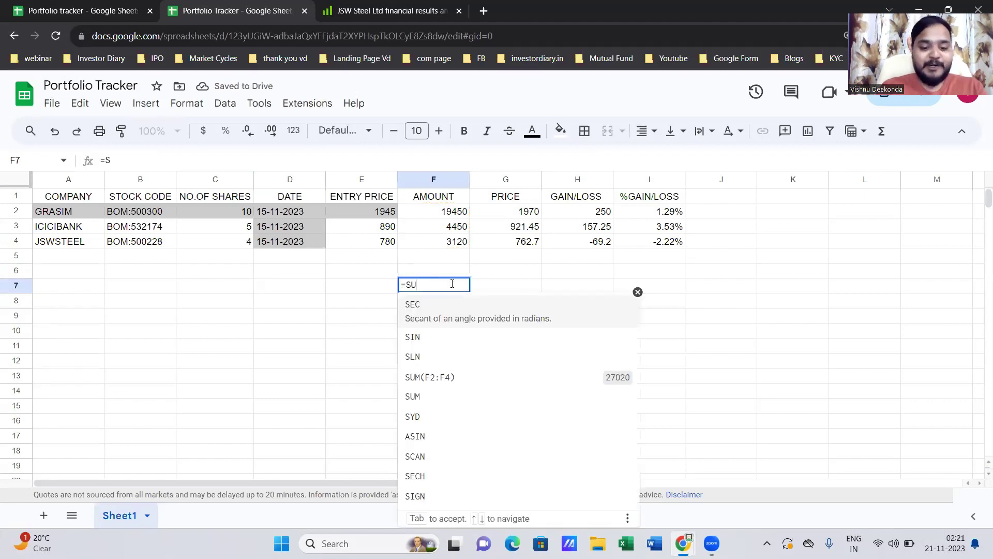
key("Tab")
double_click(453, 287)
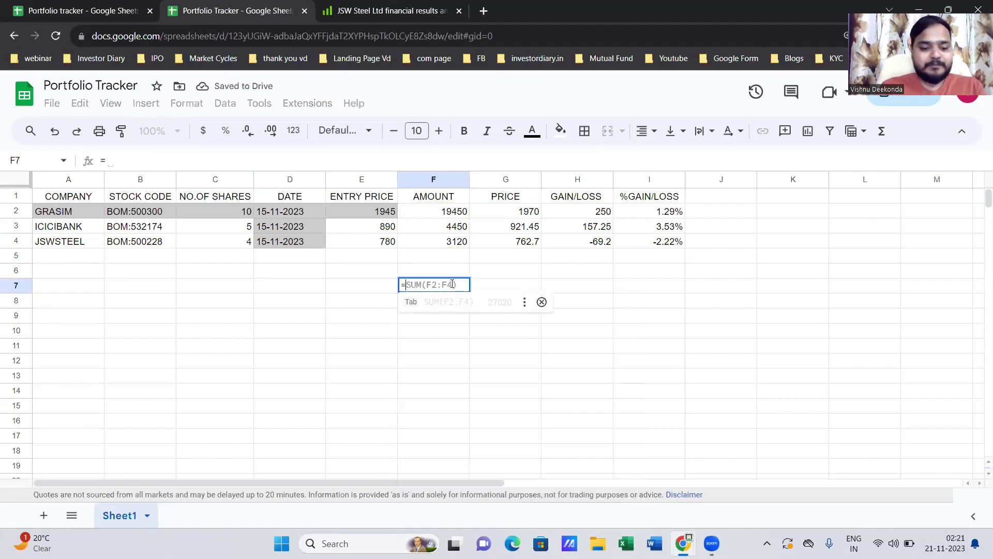
key("BackSpace")
key("BackSpace")
key("BackSpace")
key("BackSpace")
key("BackSpace")
key("BackSpace")
key("BackSpace")
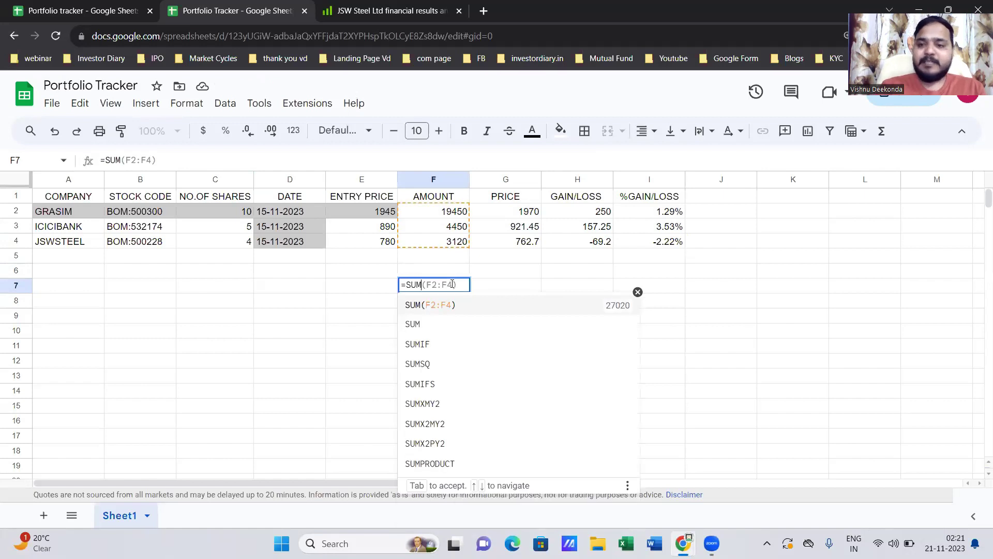
type("(")
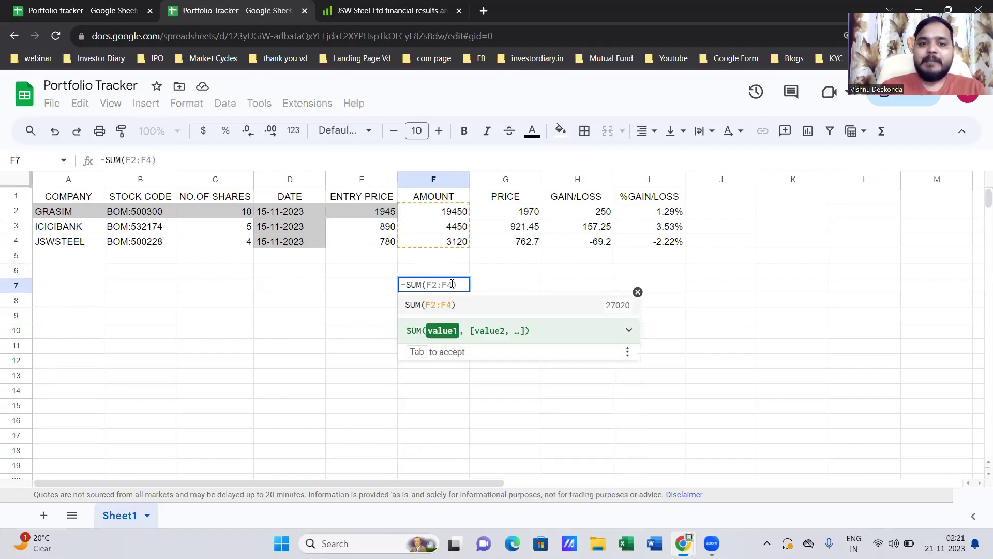
left_click_drag(454, 203, 458, 240)
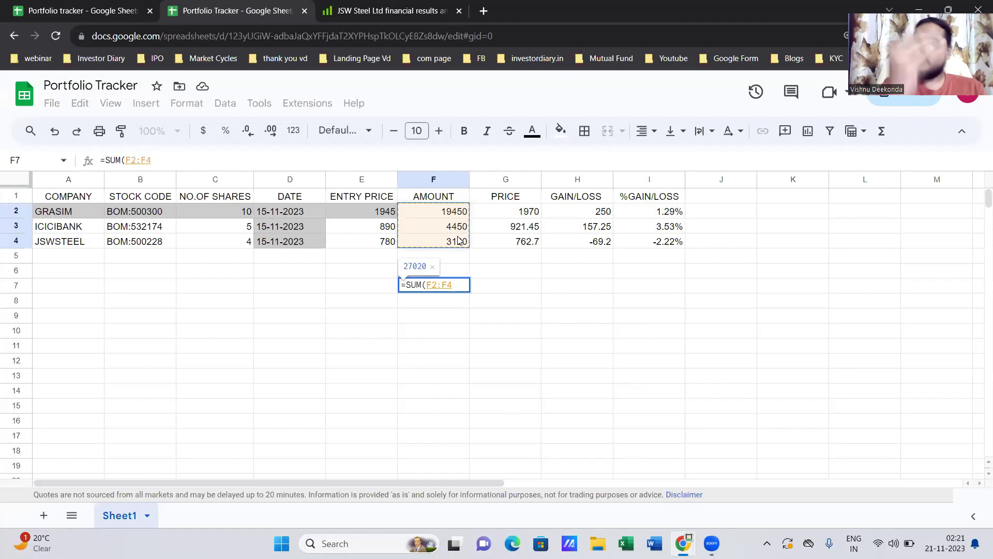
type(")")
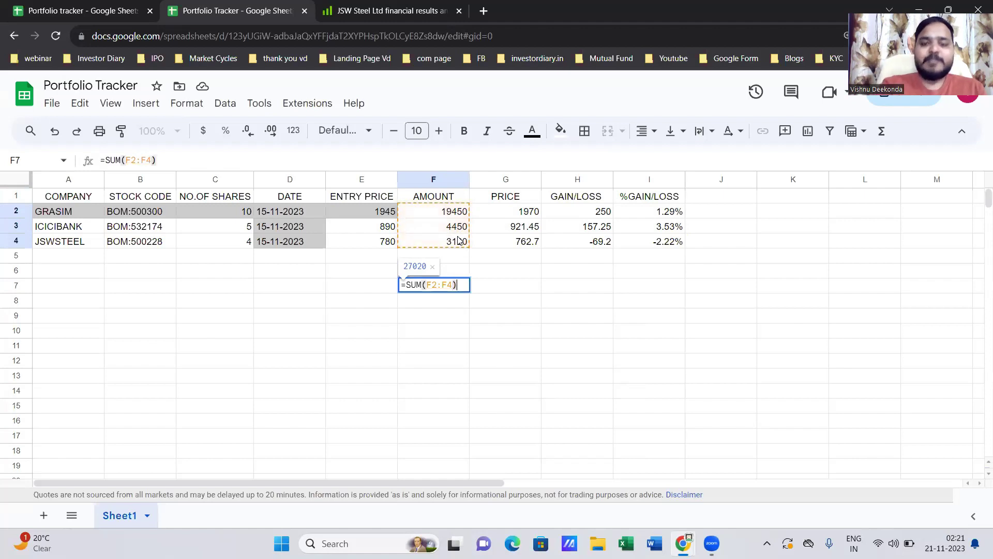
key("Return")
left_click(454, 289)
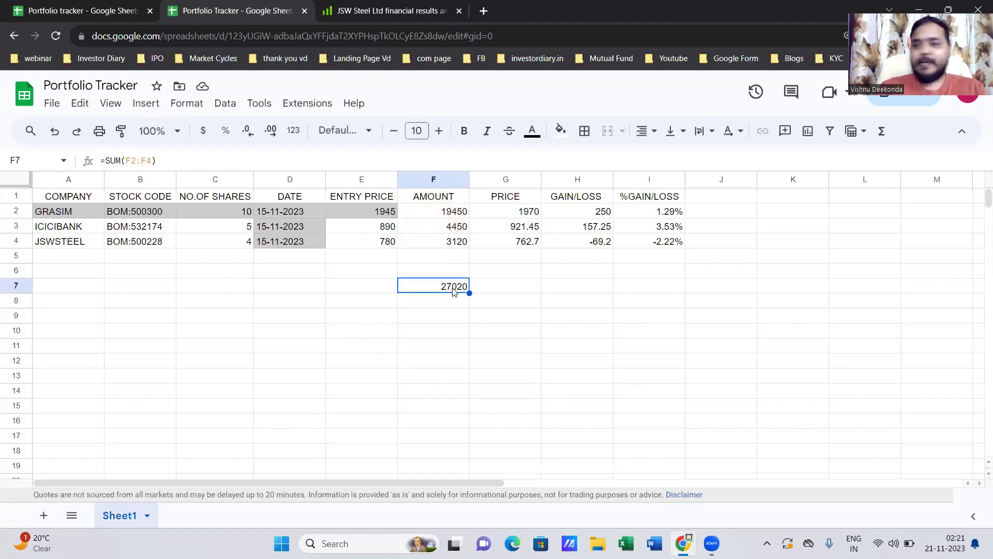
double_click(453, 291)
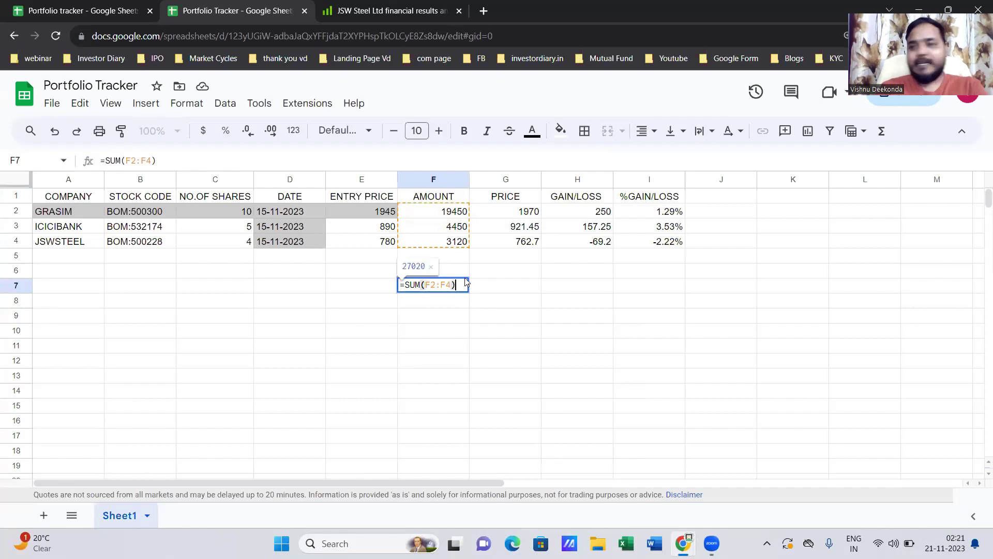
left_click(481, 334)
Step: Total the gain/loss column in H7 with the formula =SUM(H2:H4) and check it against the amount total
left_click(601, 285)
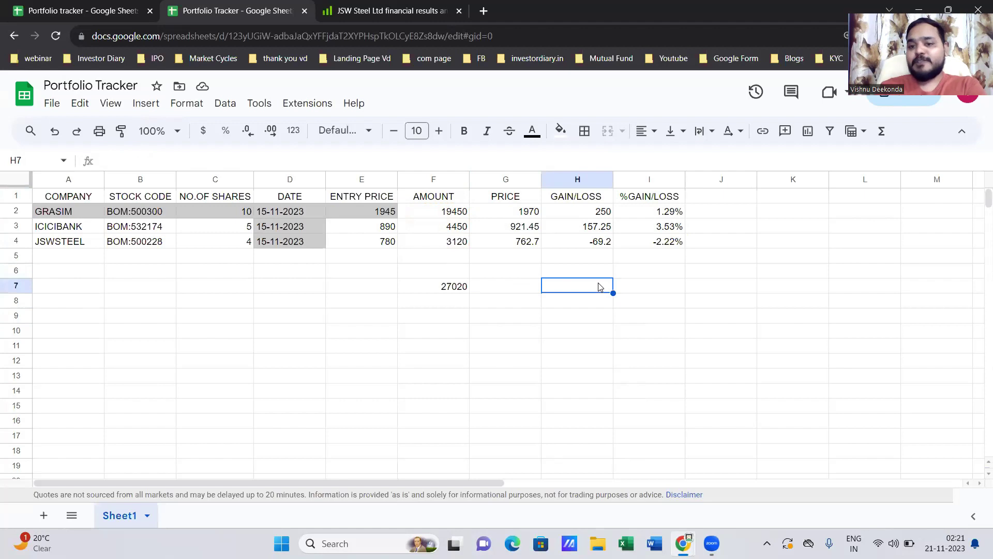
type("=S")
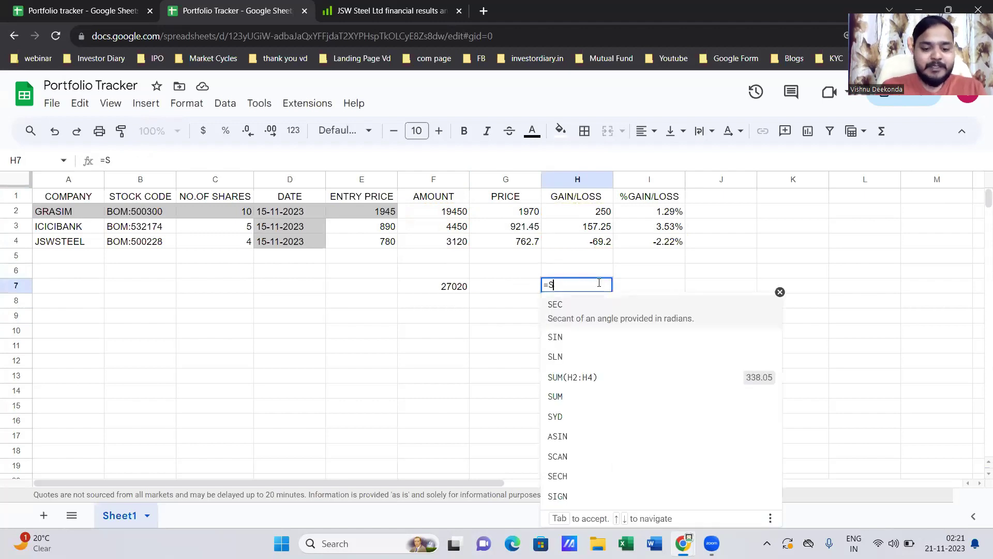
type("UM(")
left_click_drag(593, 212, 594, 241)
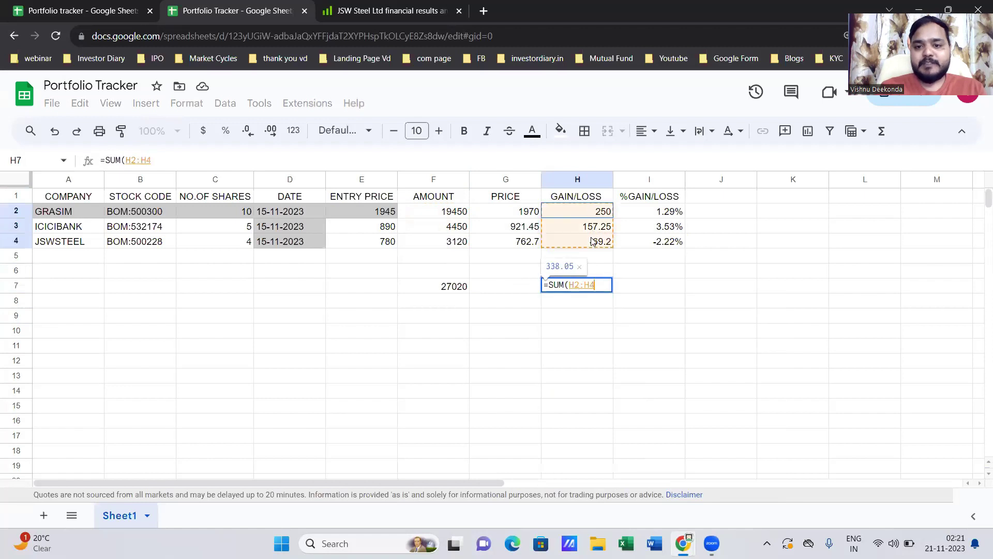
type(")")
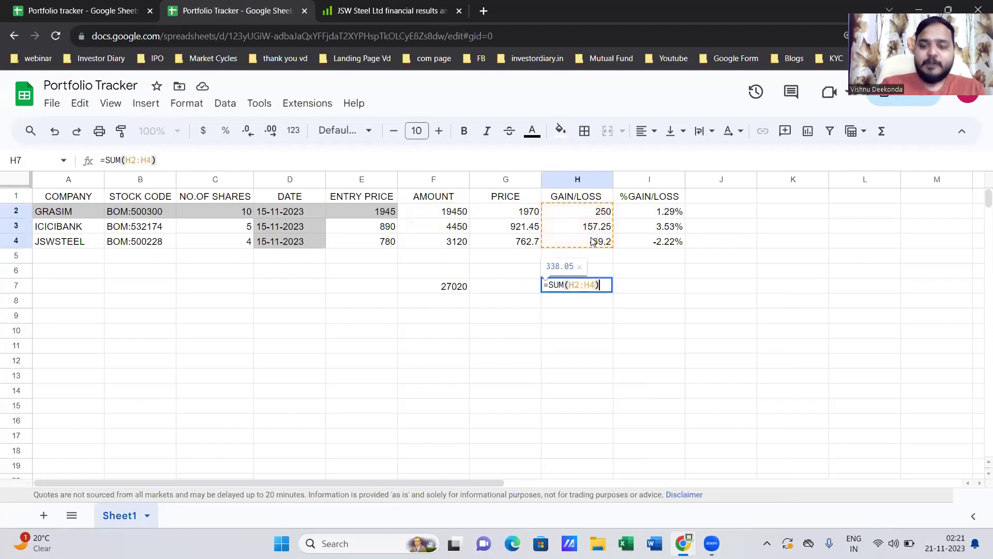
key("Return")
left_click(585, 291)
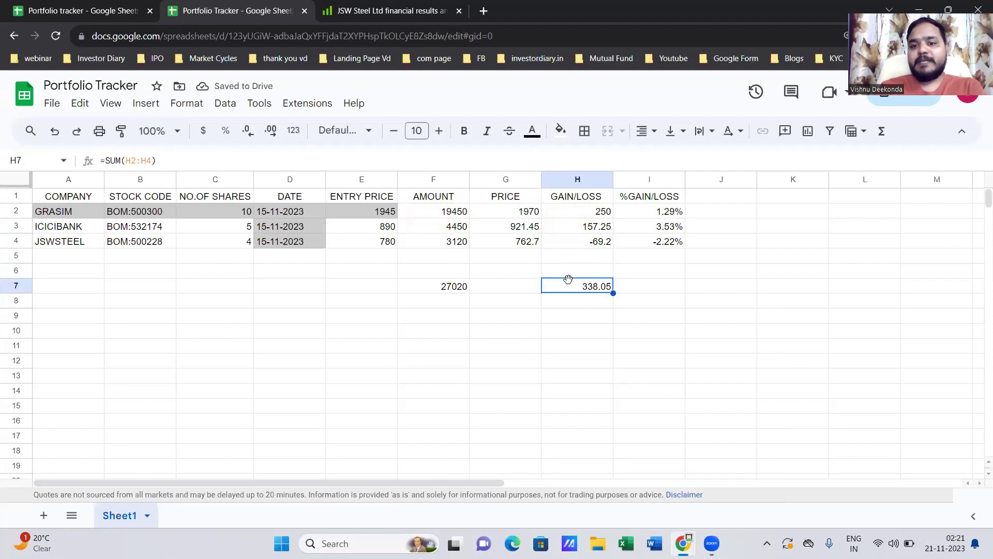
left_click(457, 293)
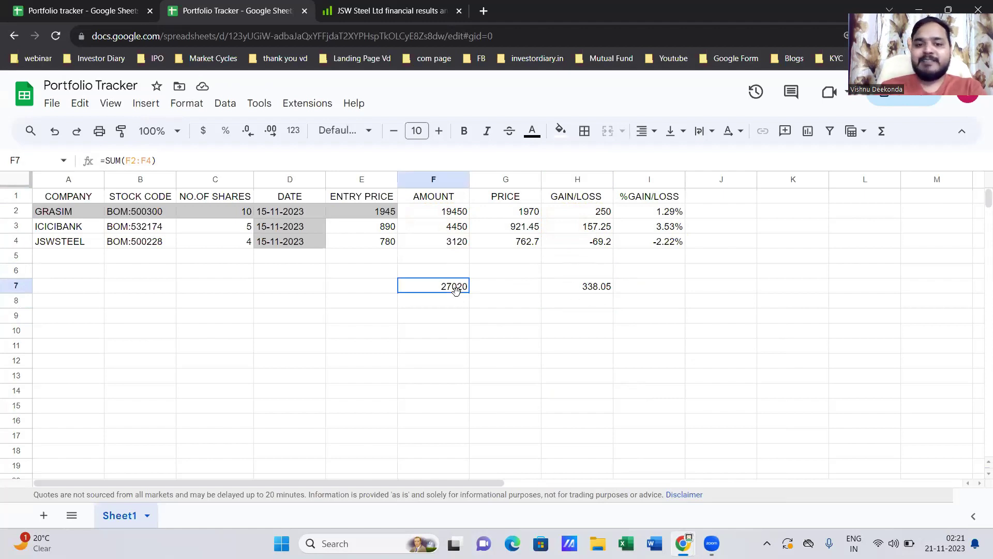
Step: Calculate the overall portfolio gain/loss in I7 with =H7/F7 and format the cell as a percentage
left_click(666, 289)
type("=")
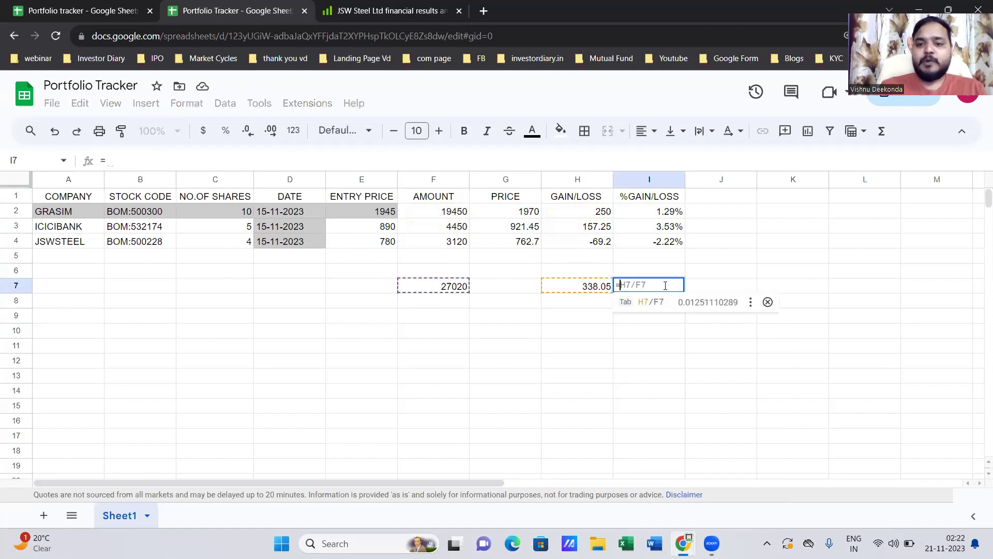
left_click(598, 293)
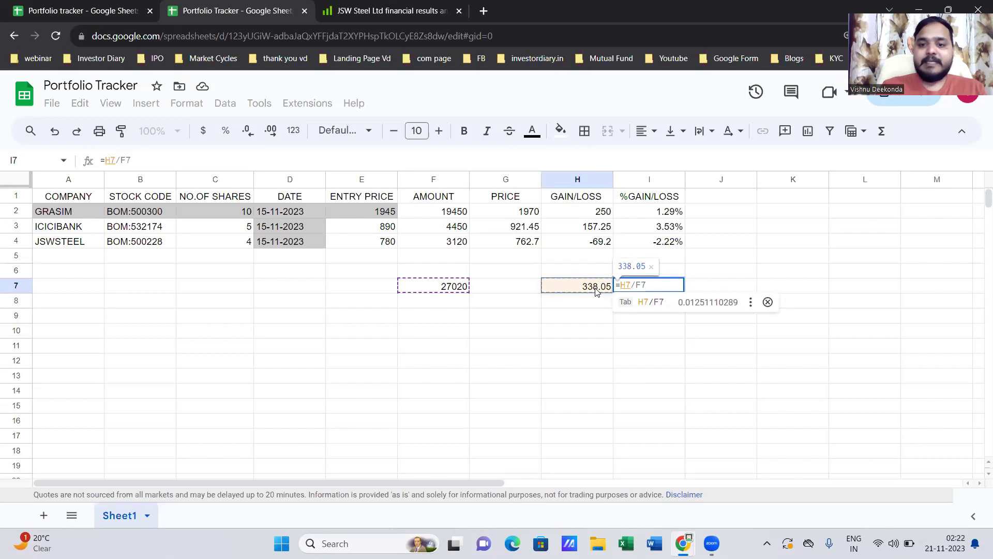
left_click(437, 292)
key("Return")
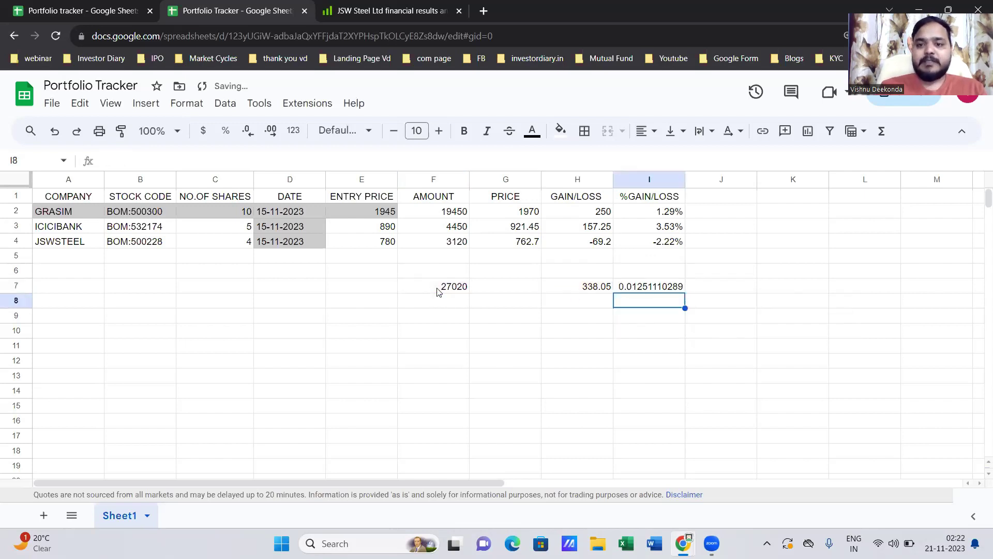
left_click(651, 291)
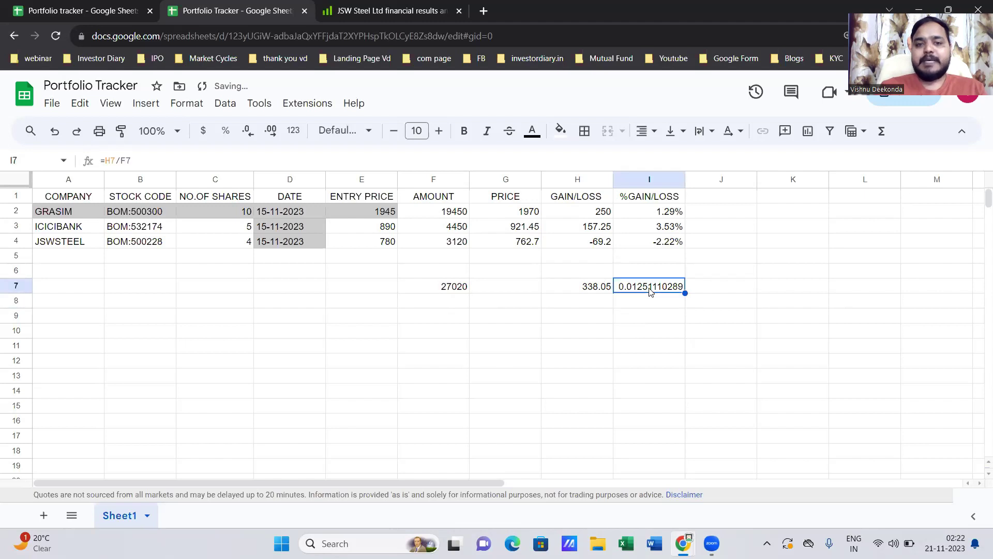
left_click(226, 131)
left_click(702, 325)
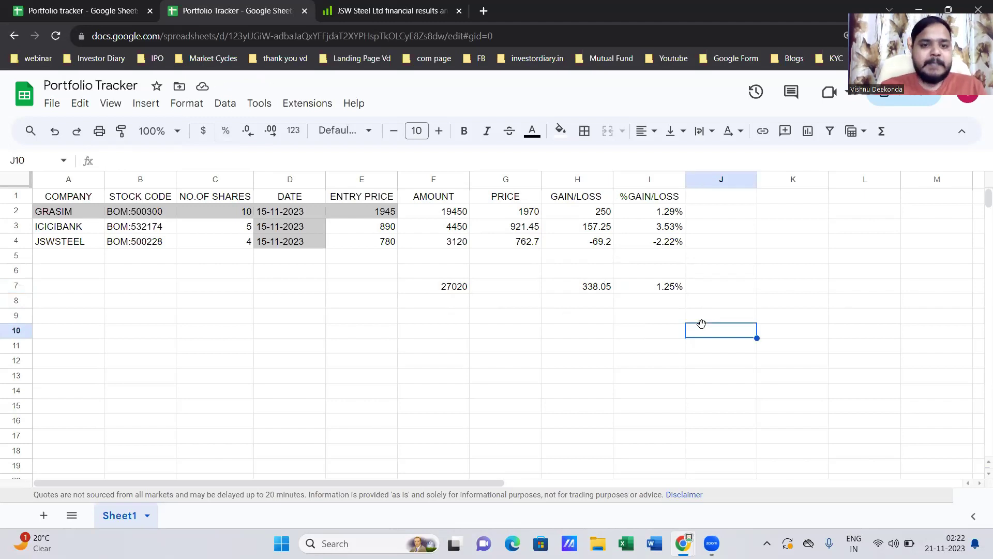
Step: Centre-align all cells of the portfolio table and totals in A1:I7
left_click_drag(81, 199, 678, 289)
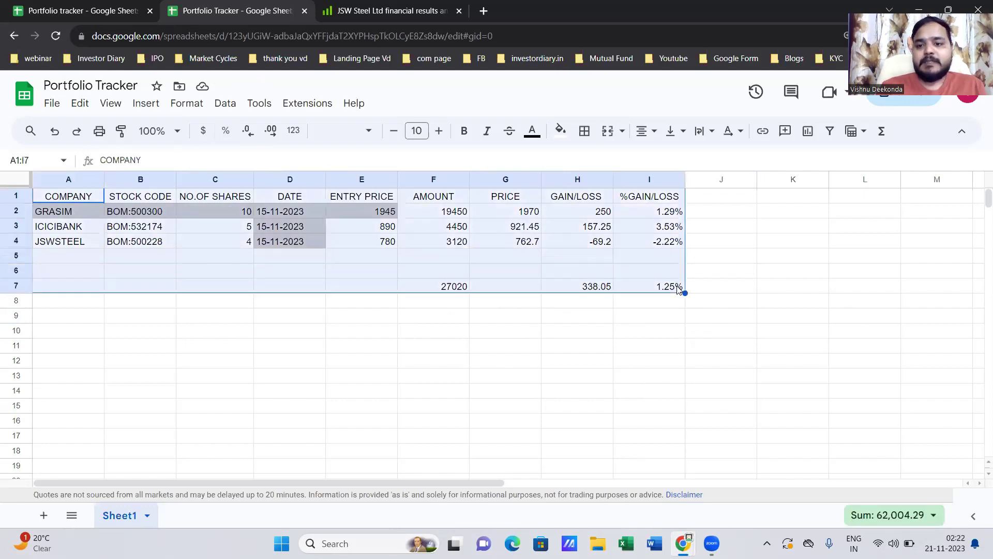
left_click(649, 141)
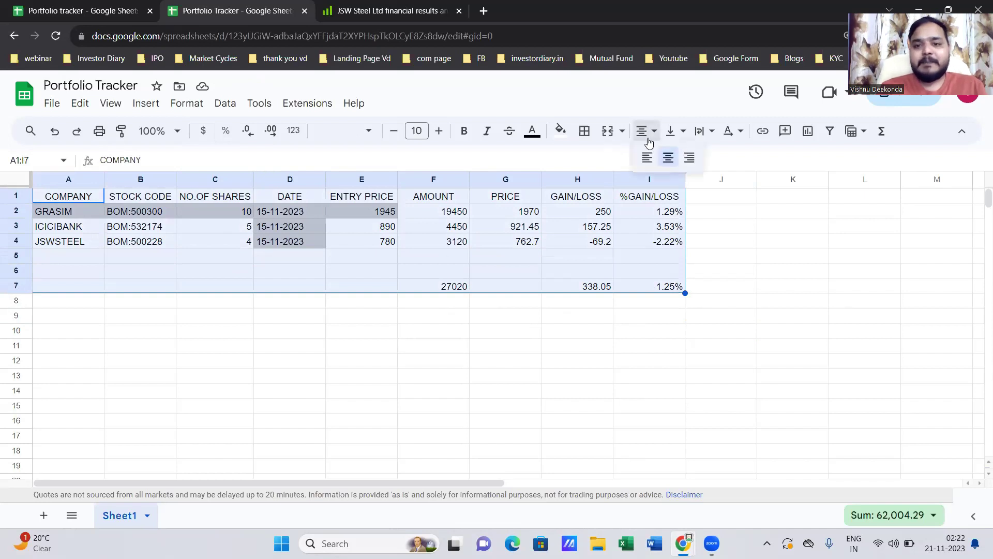
left_click(667, 161)
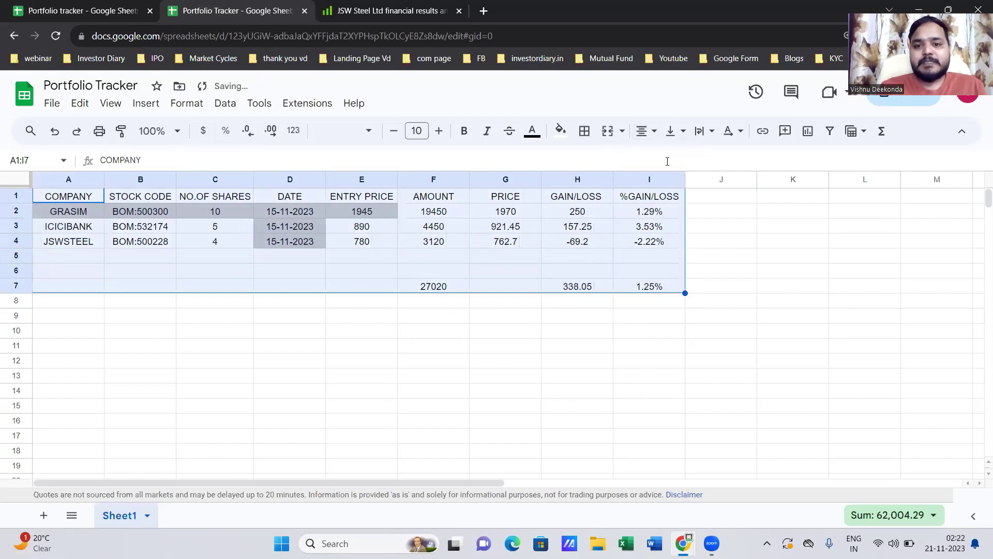
left_click(594, 338)
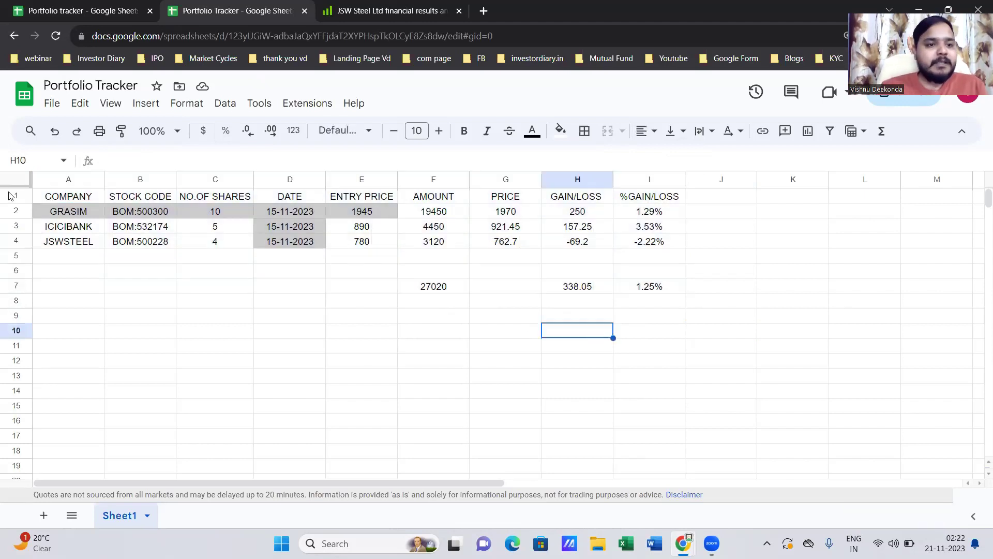
Step: Fill the header row A1:I1 with bright green
left_click_drag(65, 198, 667, 201)
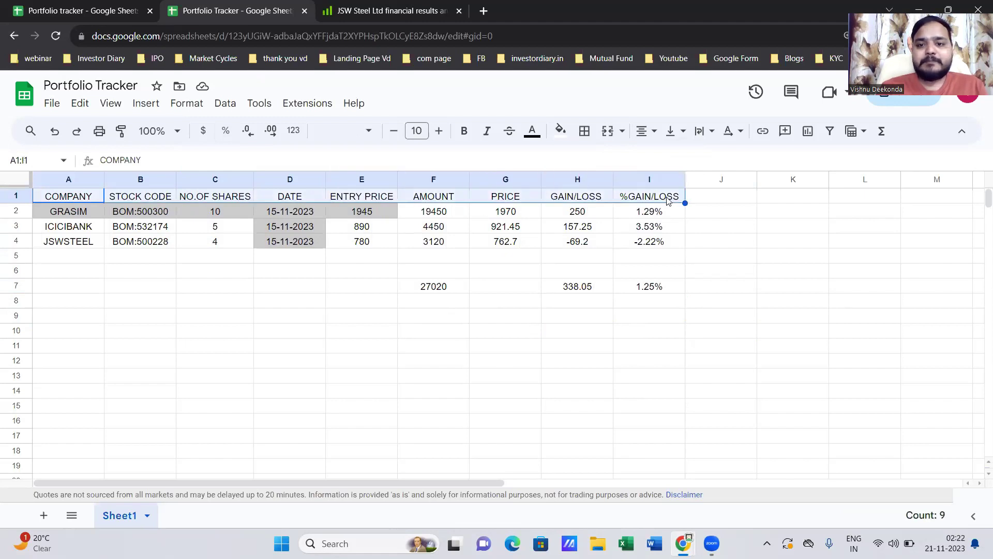
left_click(562, 132)
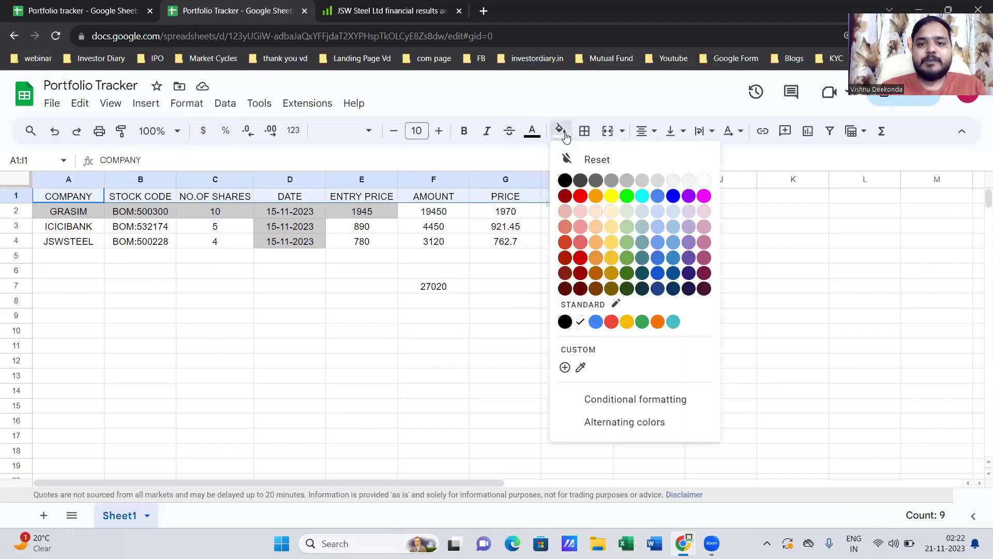
left_click(627, 196)
left_click(313, 309)
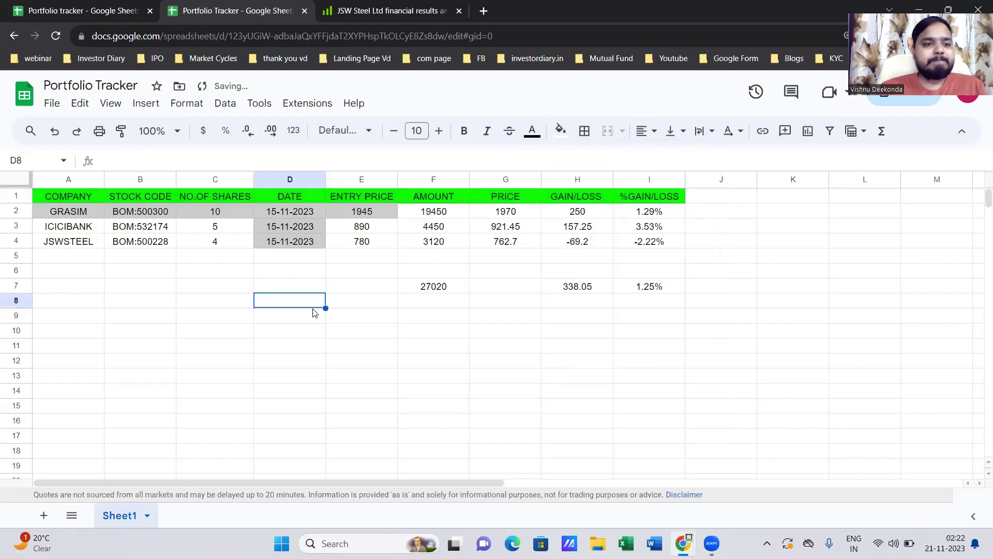
Step: Fill the manual entry cells A2:E4, from company to entry price, with the same grey
left_click_drag(92, 213, 379, 249)
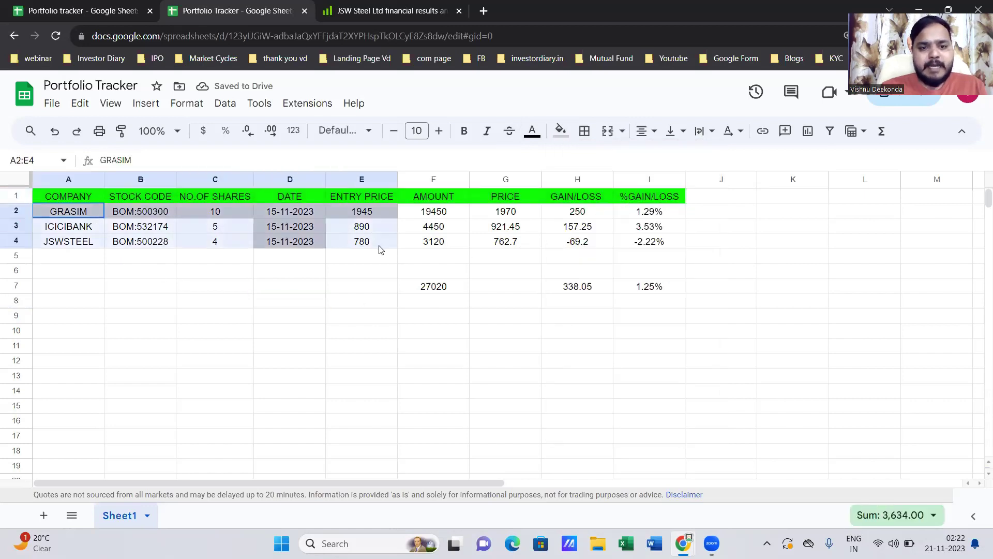
left_click(561, 131)
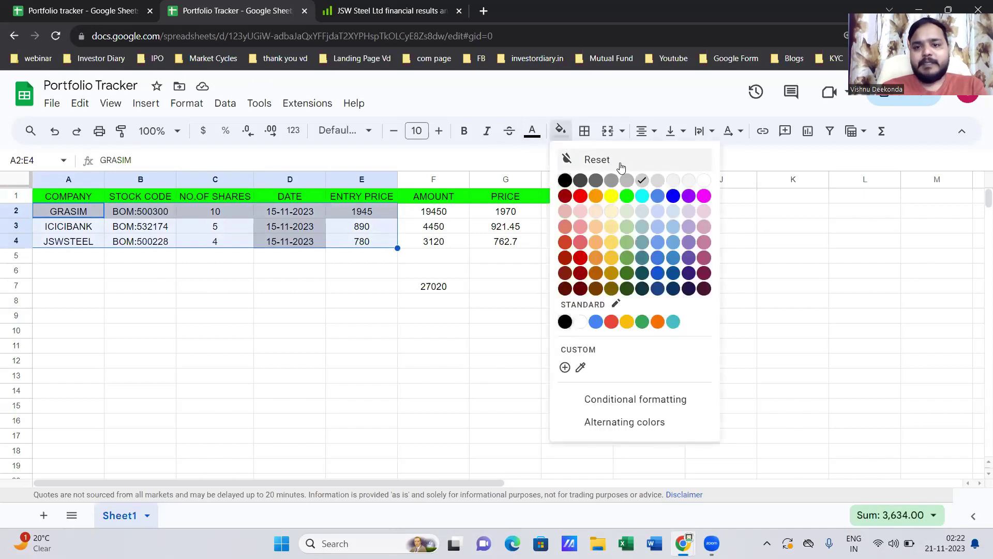
left_click(645, 182)
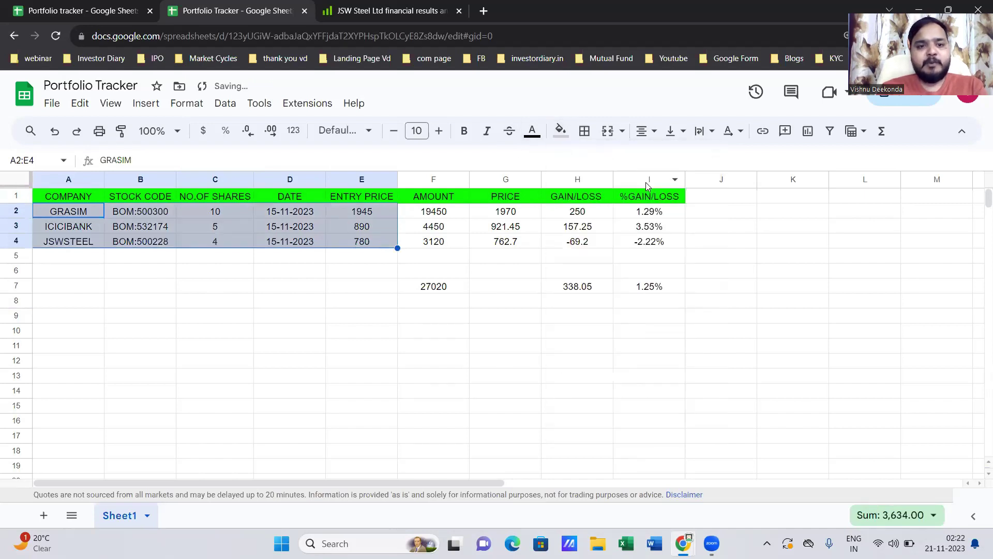
left_click_drag(464, 213, 657, 241)
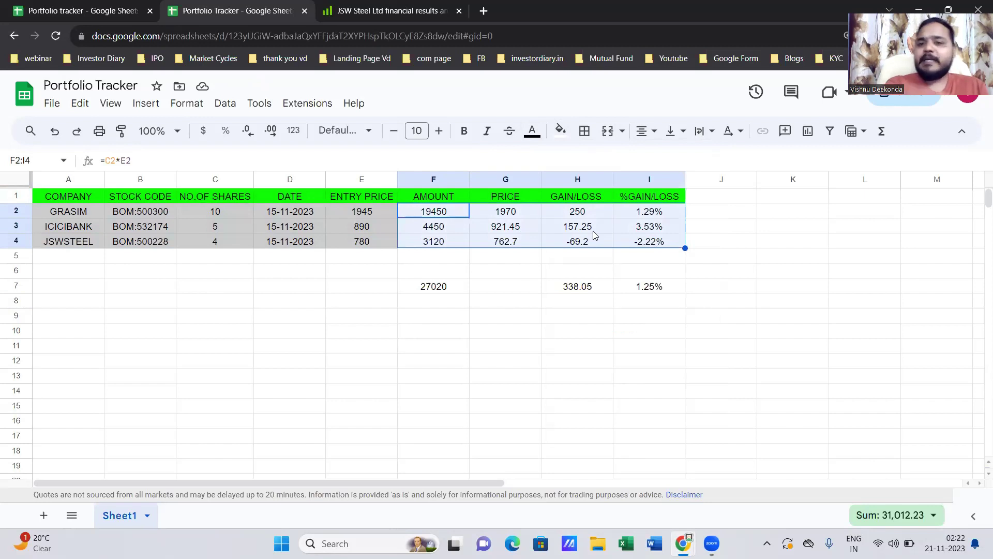
left_click(355, 302)
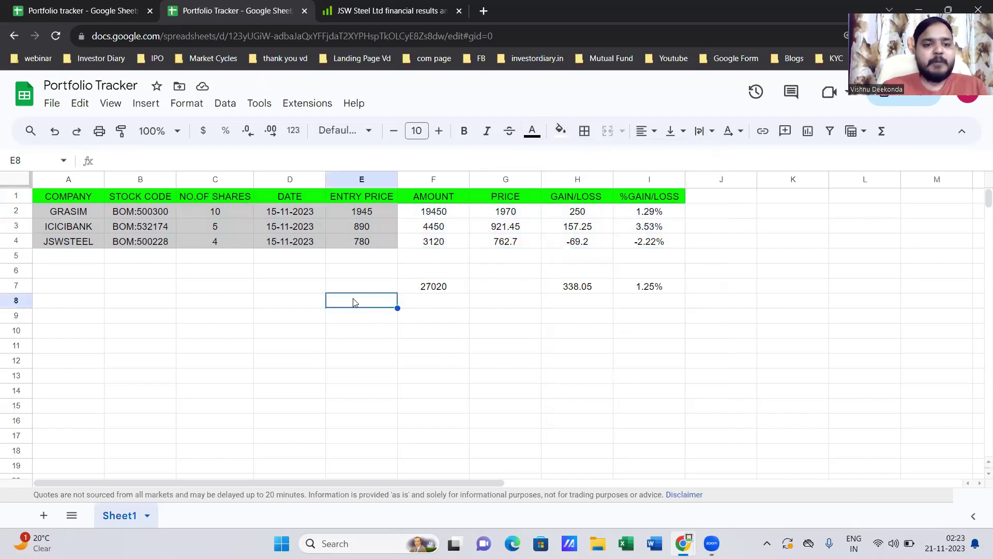
Step: Apply all borders to the stock table A1:I4 and to the totals in F7:I7
left_click_drag(90, 202, 626, 250)
left_click(585, 131)
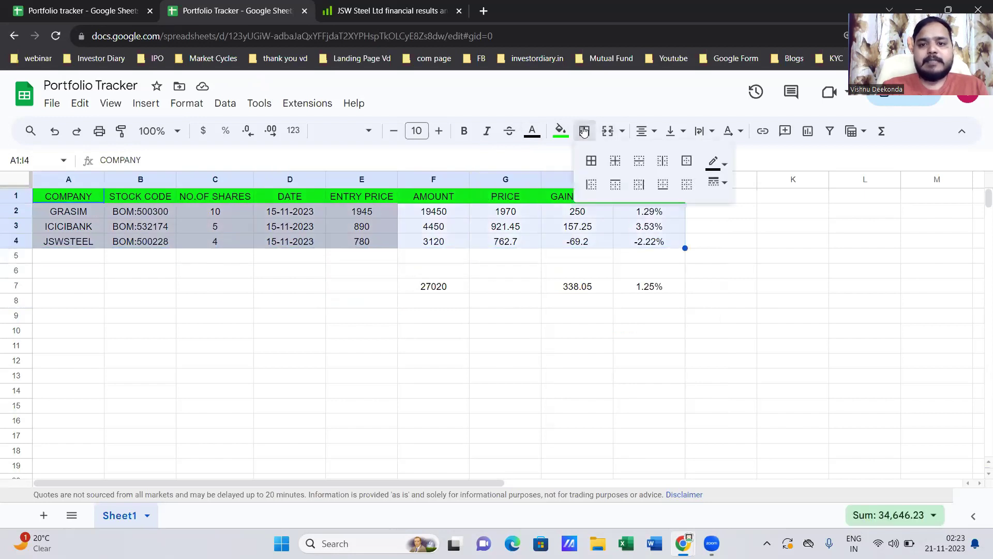
left_click(592, 161)
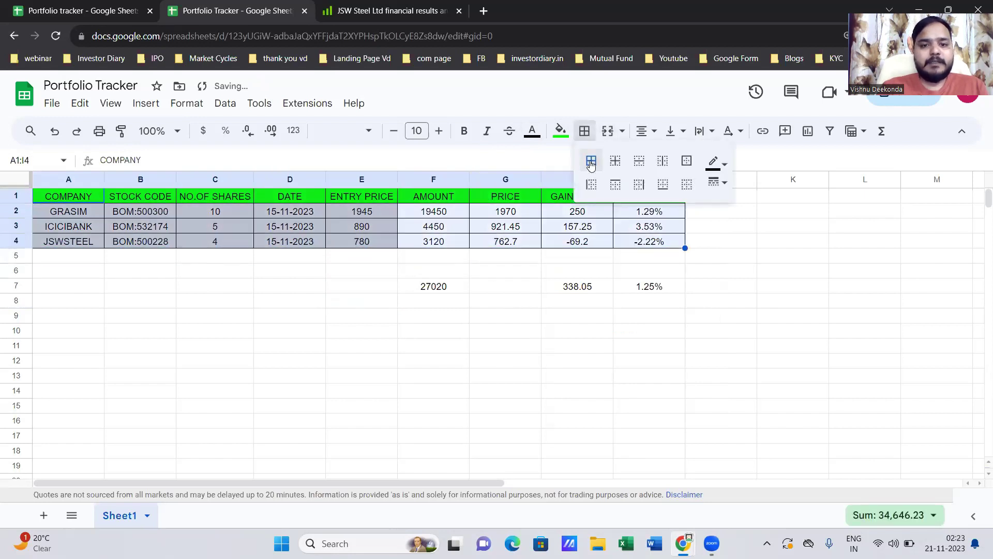
left_click(443, 293)
left_click_drag(444, 293, 649, 286)
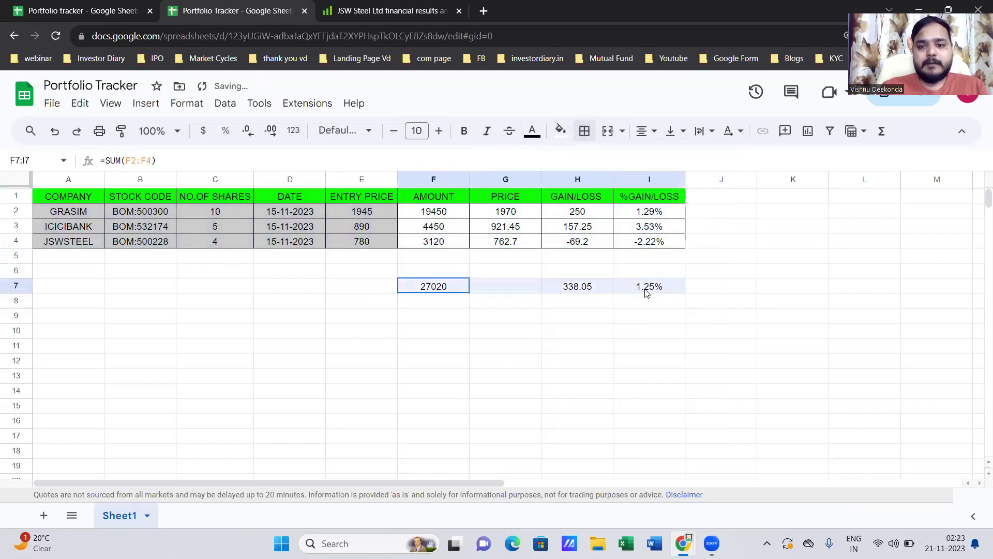
left_click(584, 131)
left_click(591, 160)
left_click(645, 315)
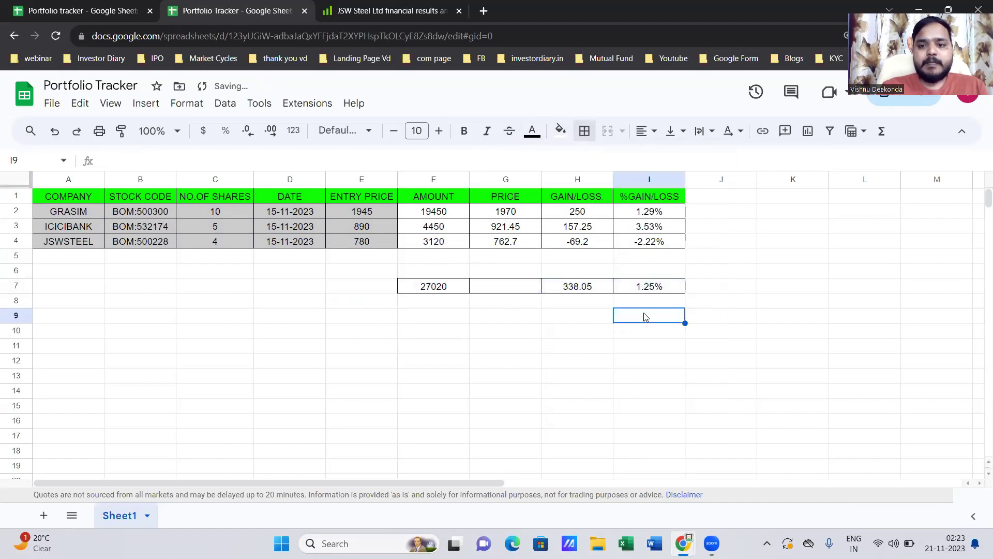
Step: Fill the overall percentage gain/loss cell I7 with amber yellow
left_click(654, 288)
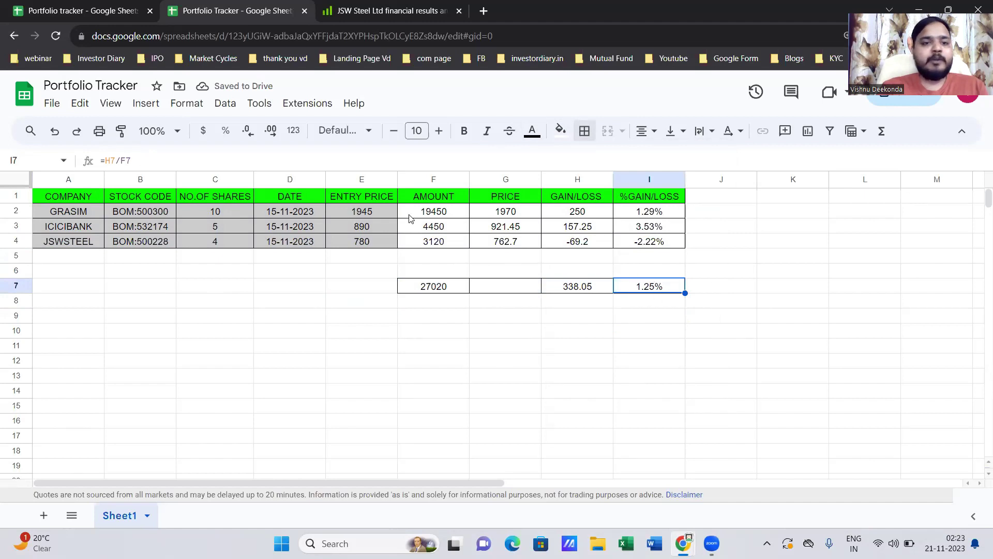
left_click(561, 130)
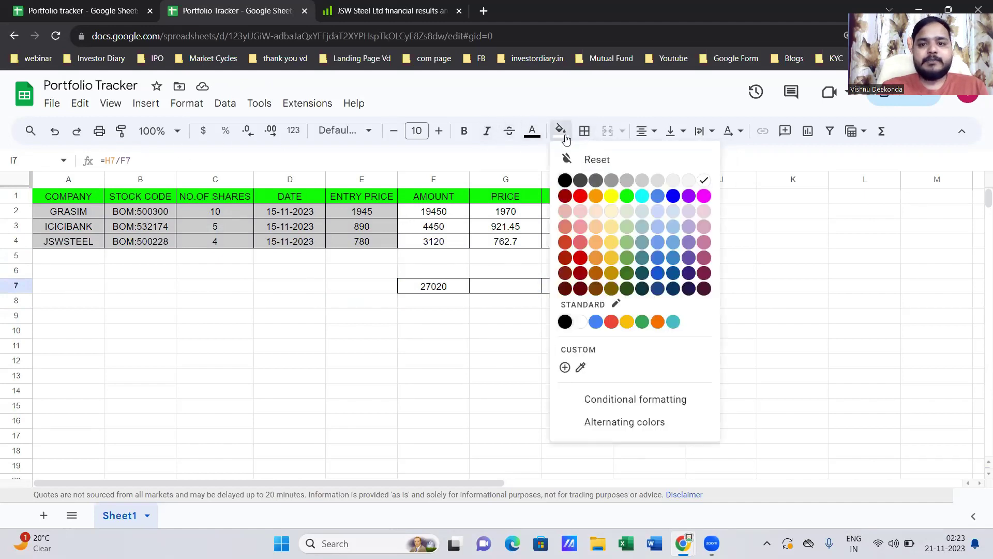
left_click(627, 322)
left_click(774, 308)
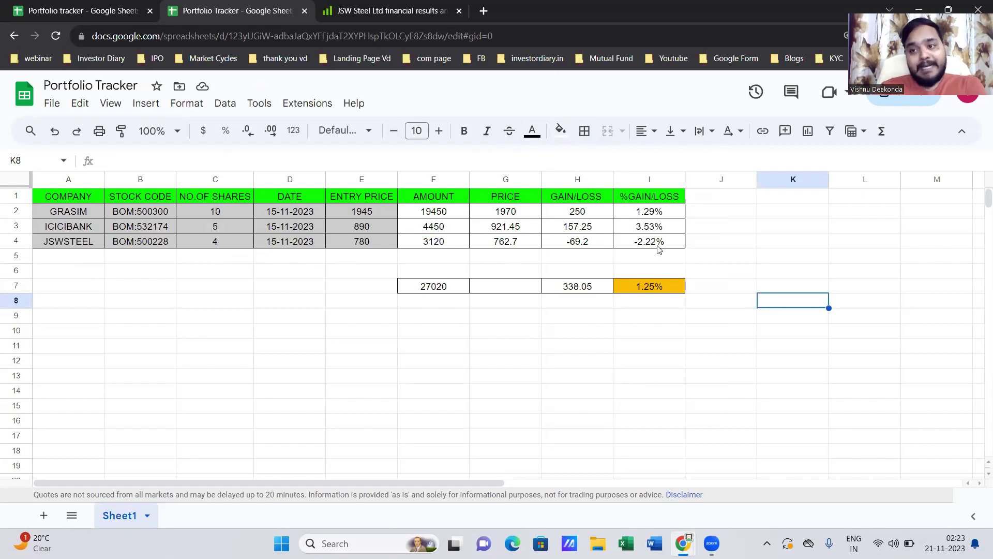
Step: Review the total formulas for the amount in F7 and the gain/loss in H7
double_click(430, 287)
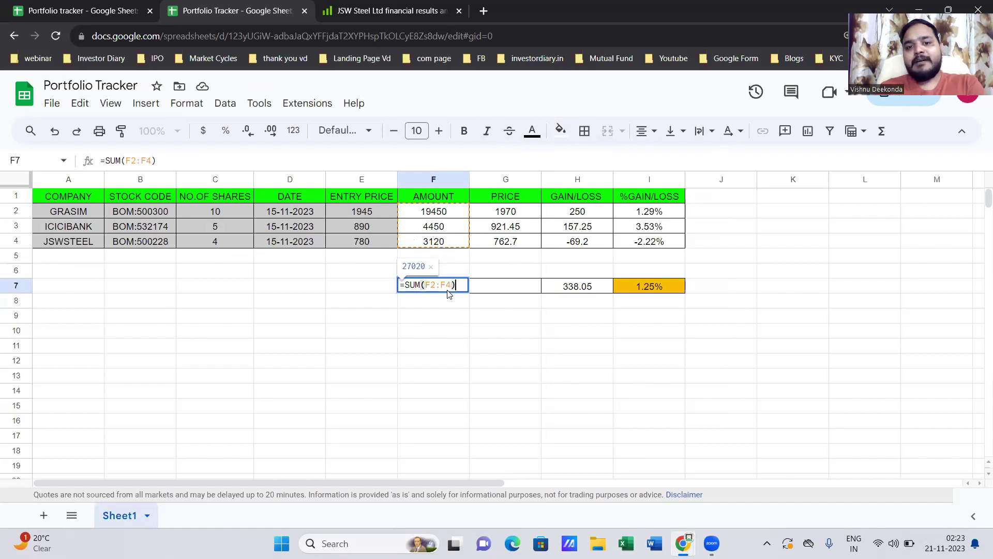
left_click(484, 331)
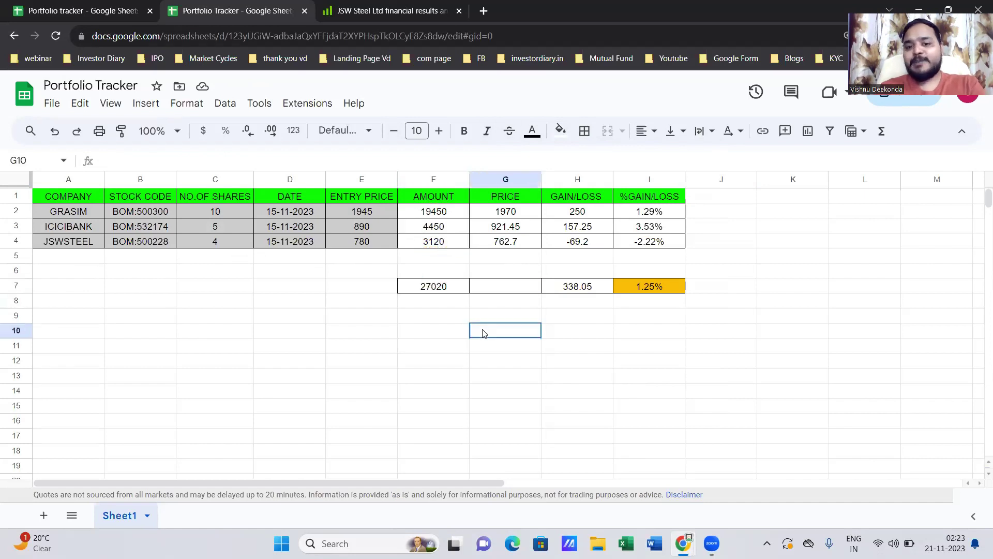
left_click(581, 289)
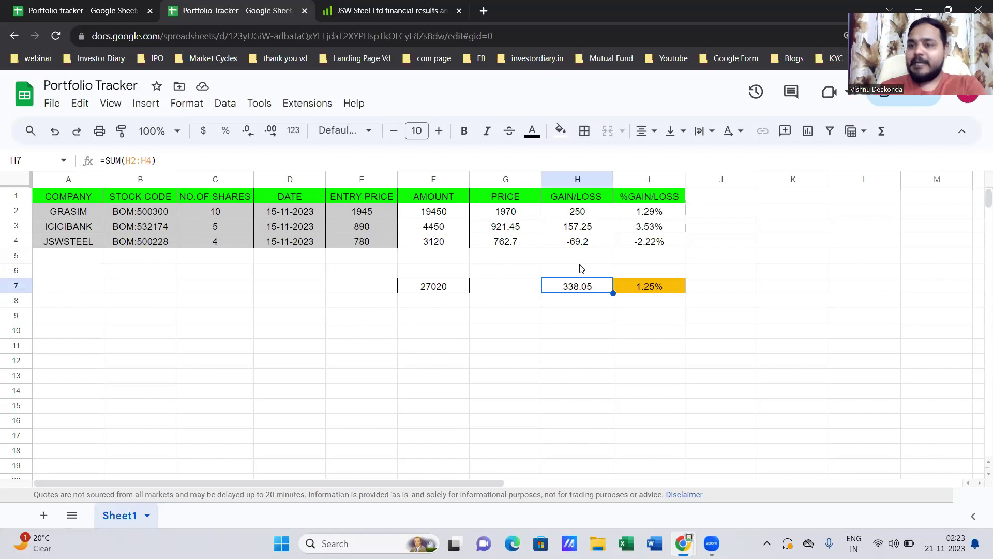
left_click(574, 330)
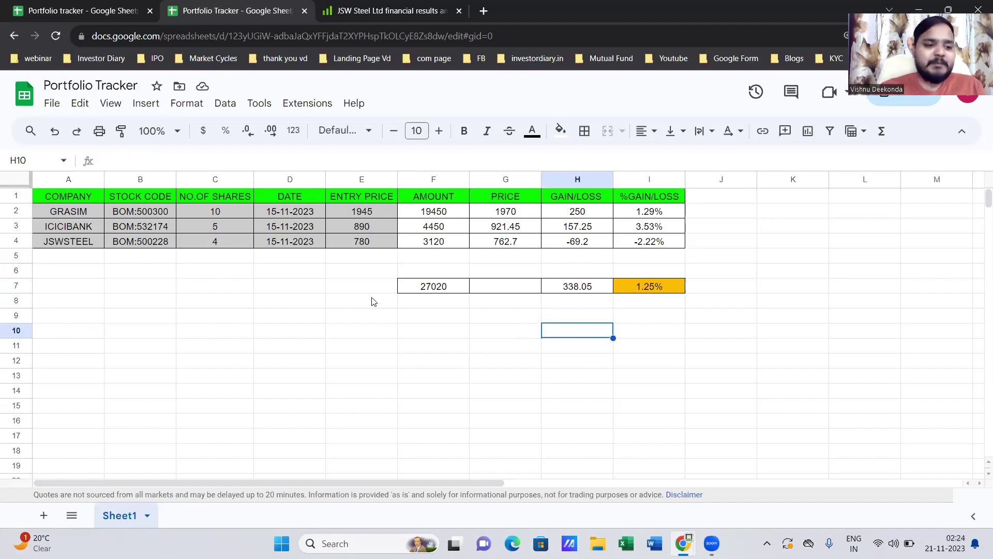
Step: Add a second sheet and copy the entire contents of Sheet1 into it, starting at A1
left_click(44, 518)
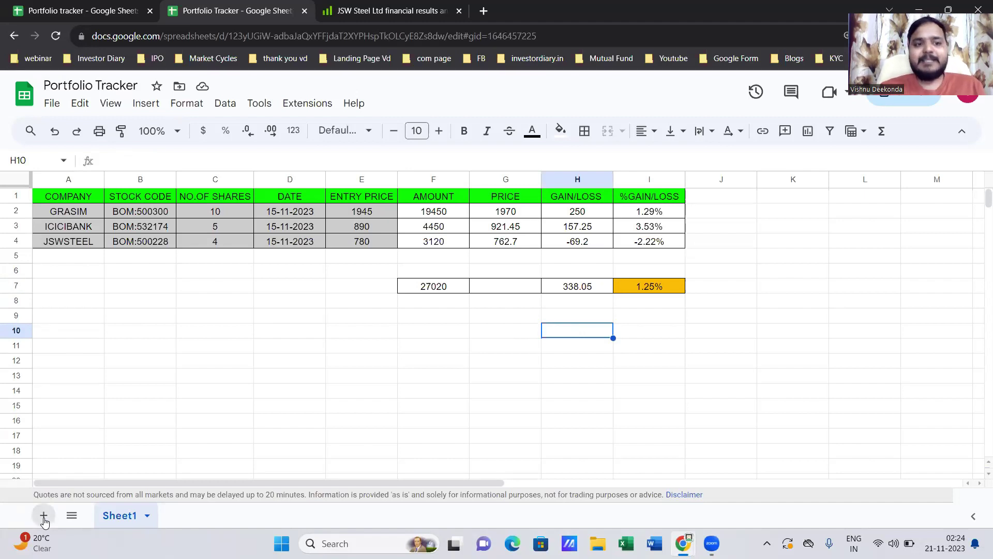
left_click(121, 513)
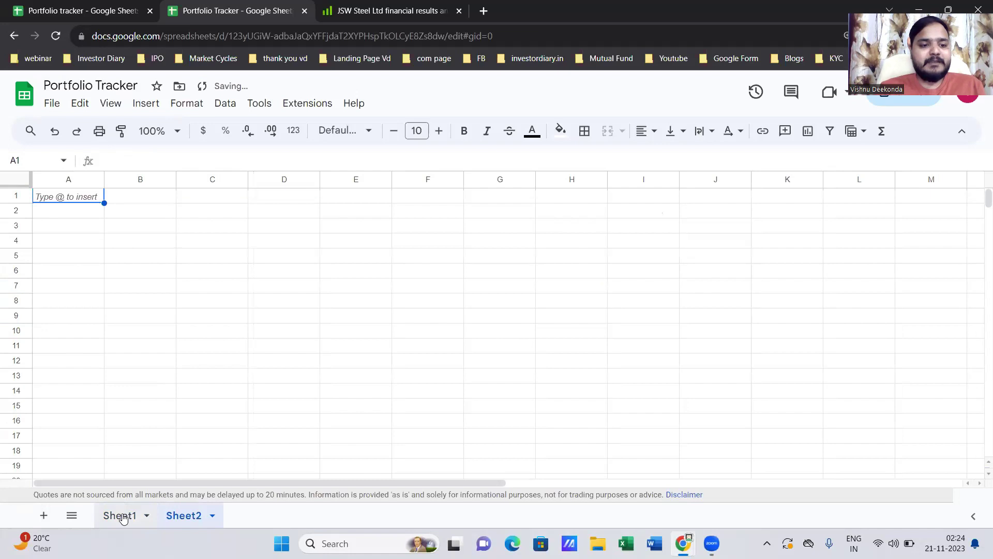
left_click(14, 180)
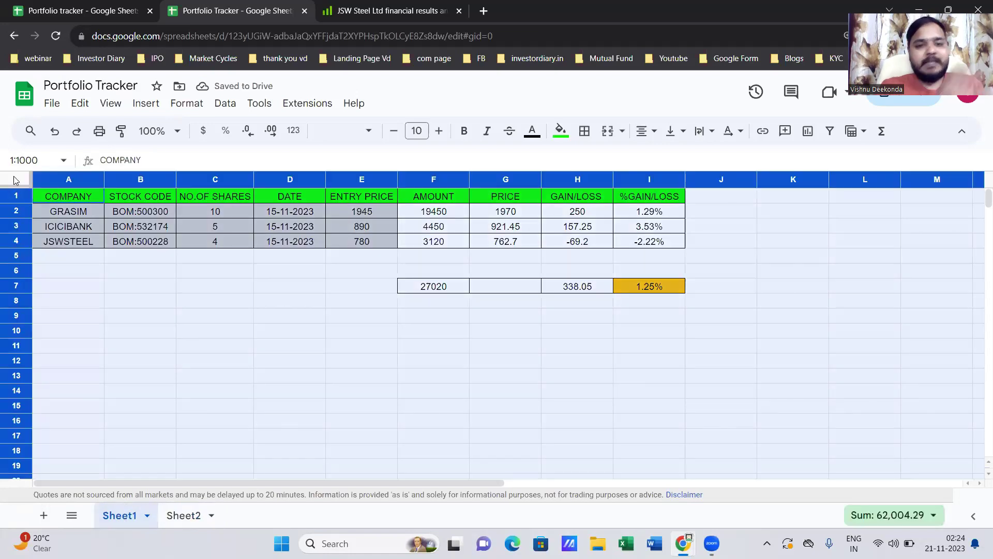
left_click(192, 285)
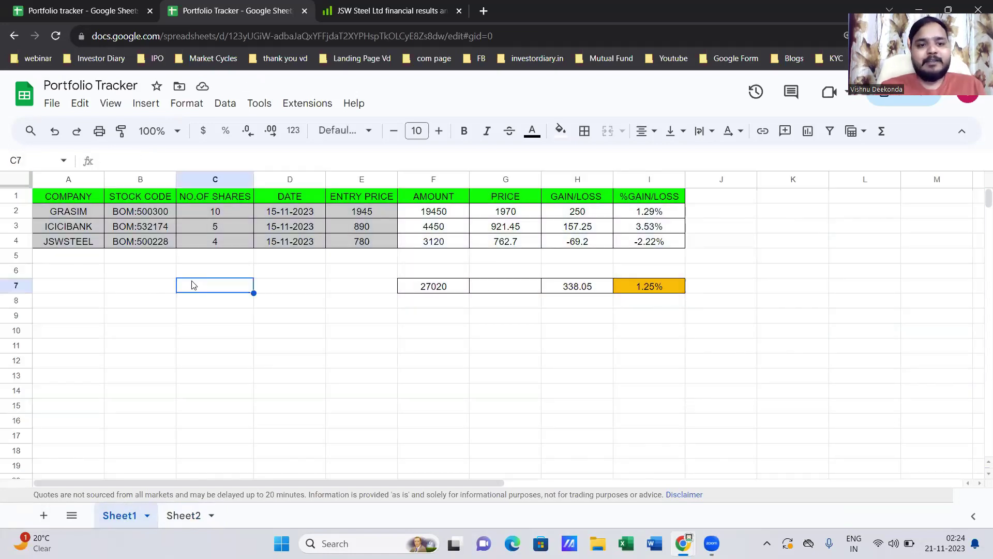
left_click(17, 182)
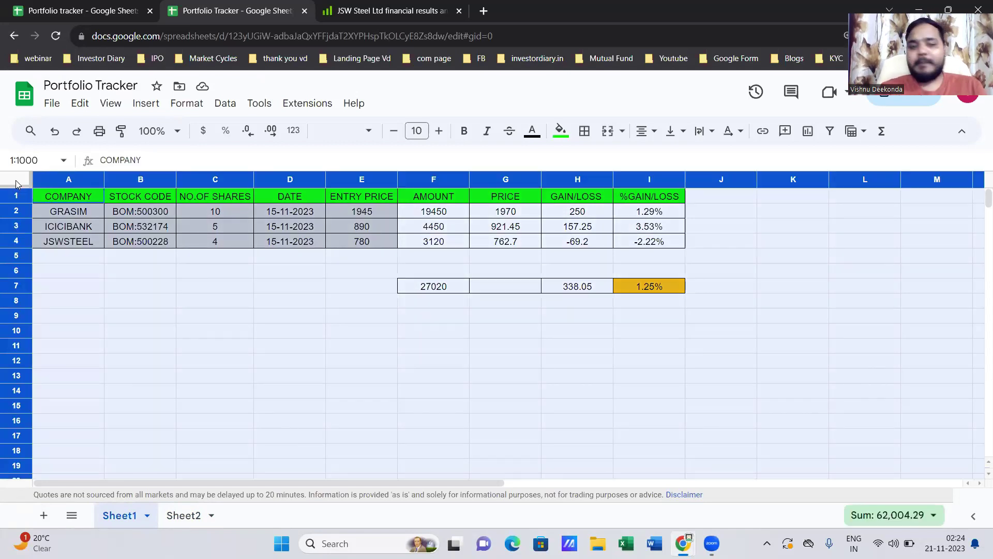
left_click(186, 515)
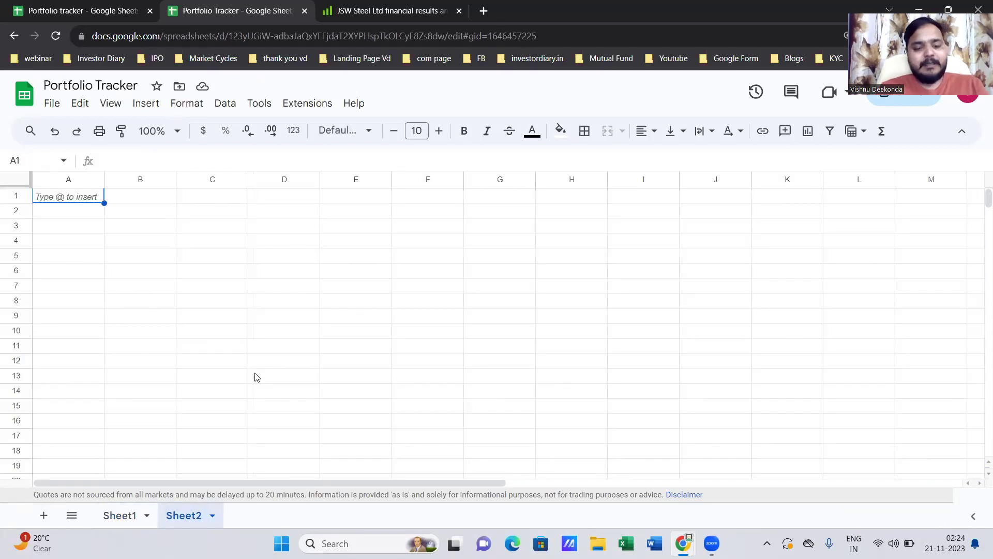
key("ctrl+v")
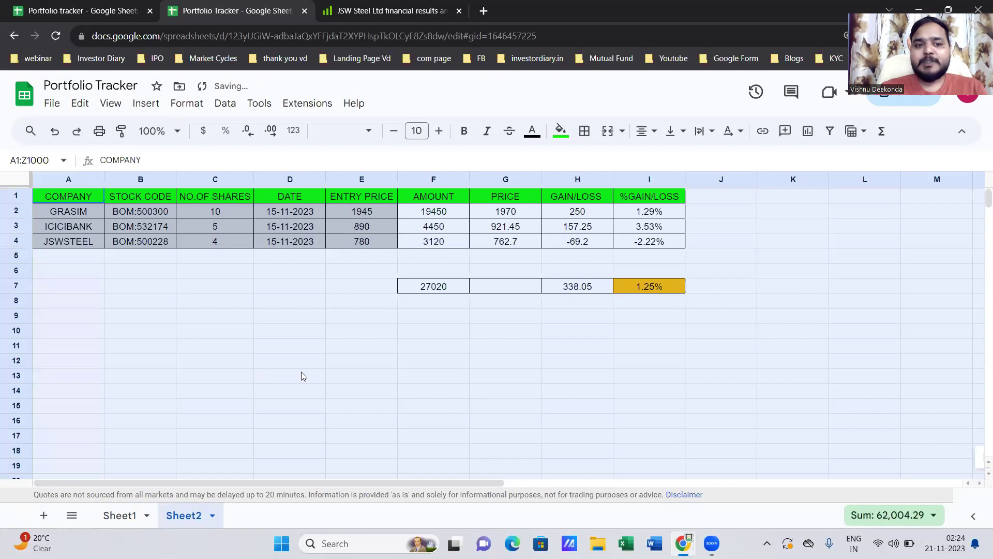
left_click(445, 346)
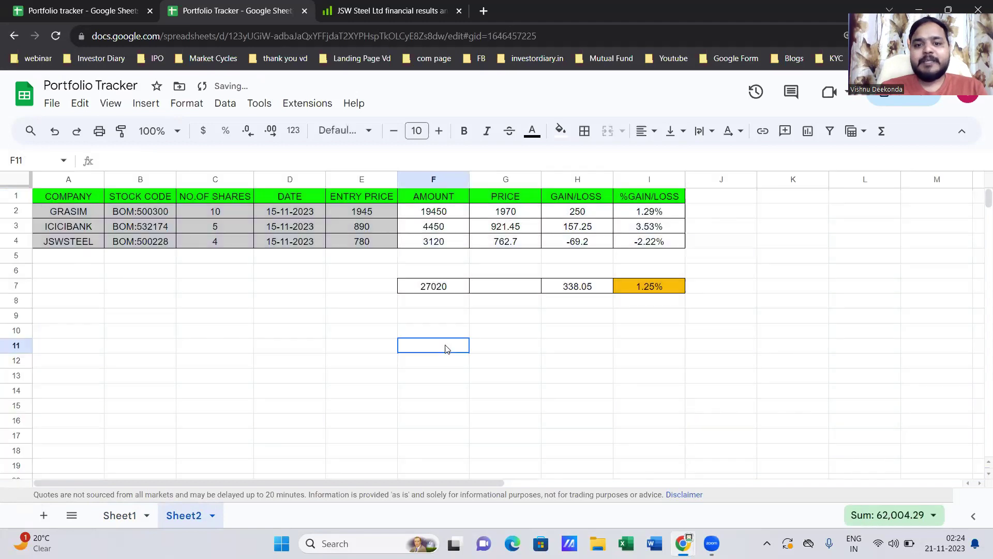
Step: Insert one blank row below row 5 on Sheet2, between the stock table and the totals
left_click(77, 213)
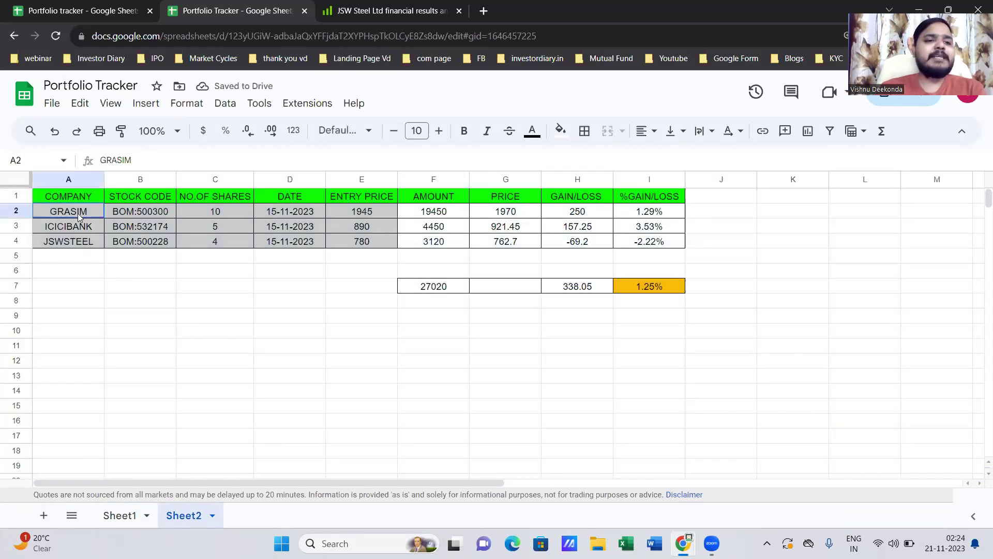
left_click(140, 215)
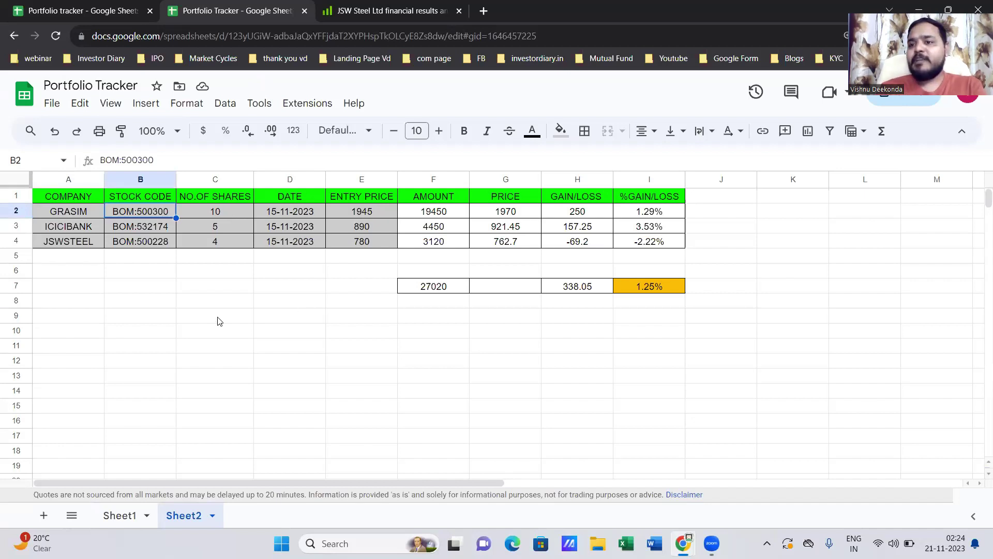
left_click(265, 269)
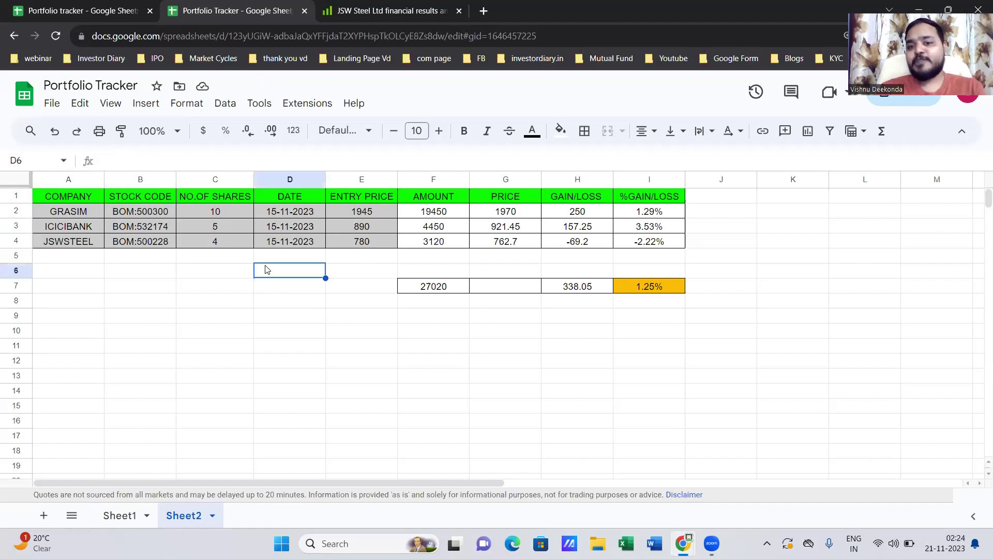
left_click(17, 254)
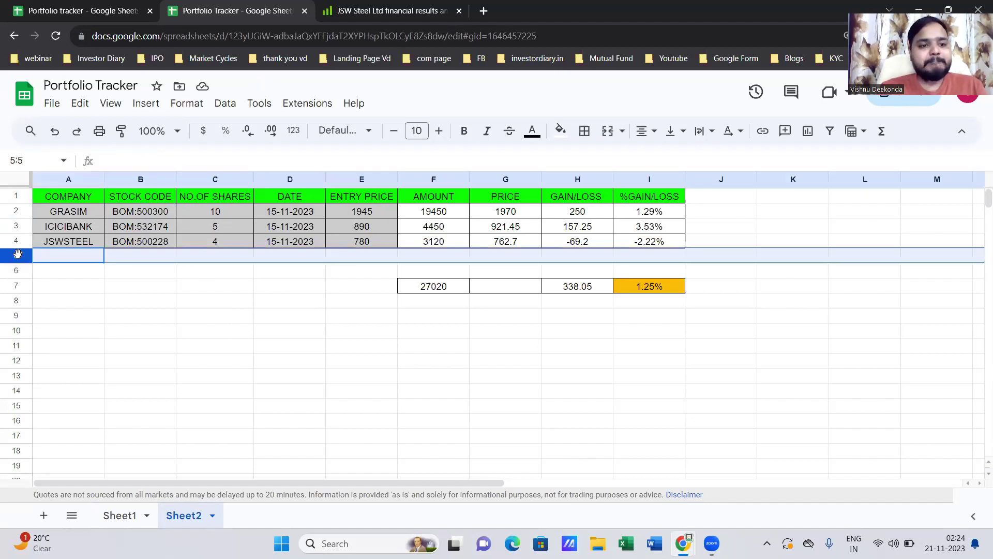
left_click(145, 104)
mouse_move(315, 151)
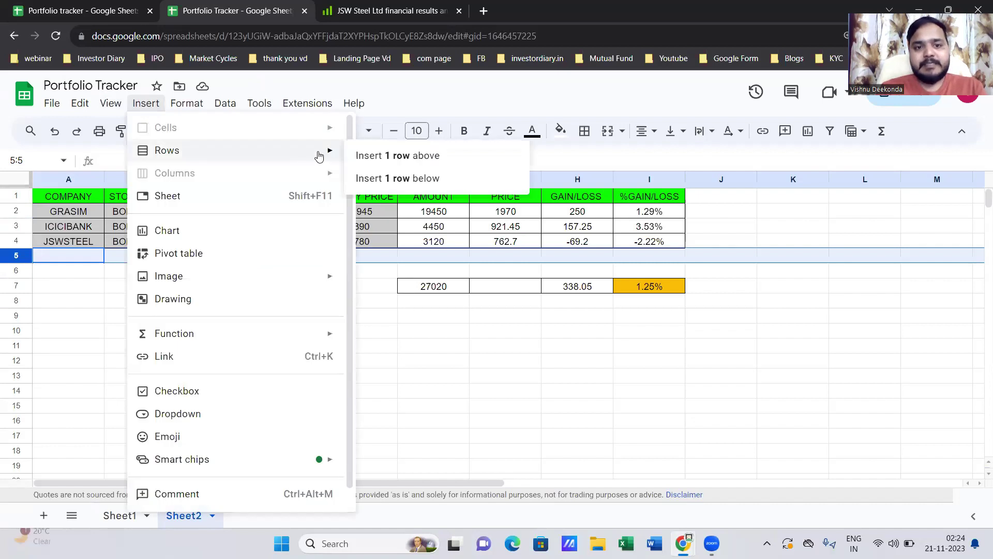
left_click(434, 179)
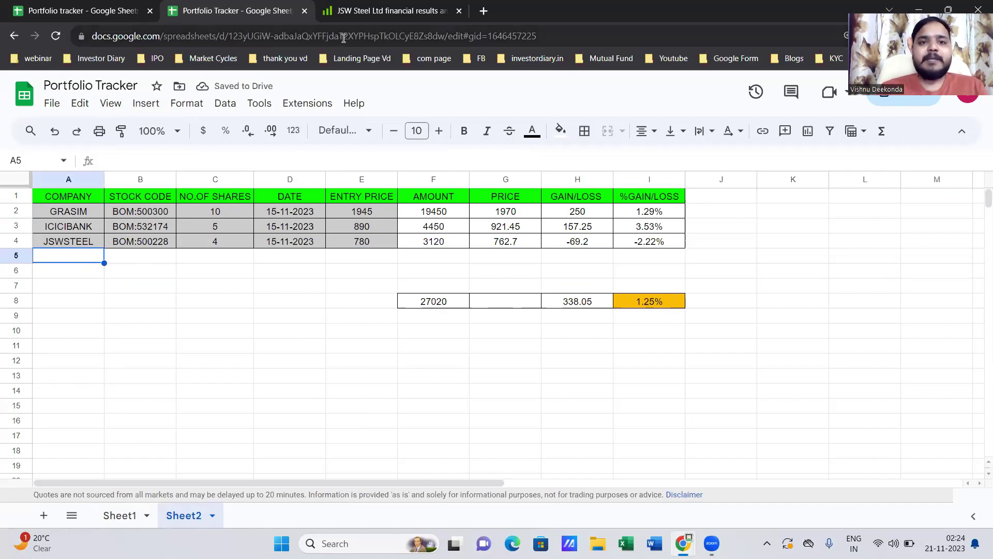
Step: Switch to Screener and open the GAIL (India) Ltd company page
left_click(376, 7)
left_click(693, 85)
type("G")
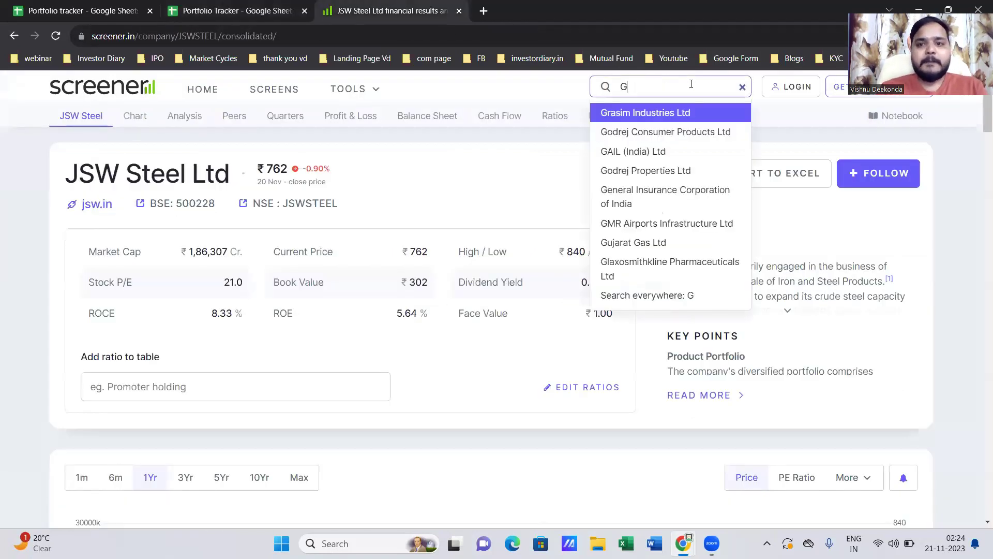
left_click(660, 157)
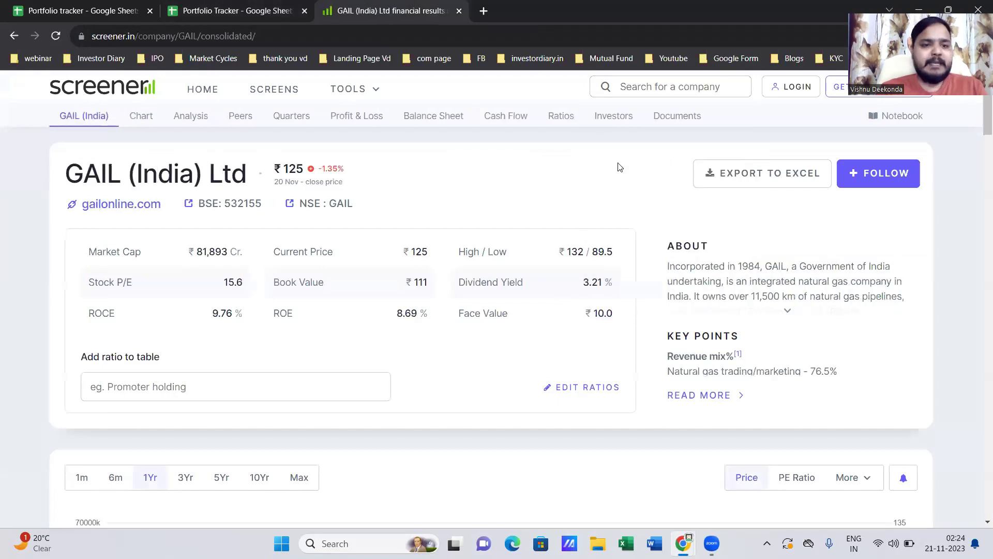
Step: Copy the NSE symbol GAIL from the Screener page into company cell A5 of the Portfolio Tracker's Sheet2
left_click_drag(356, 203, 332, 206)
key("ctrl+c")
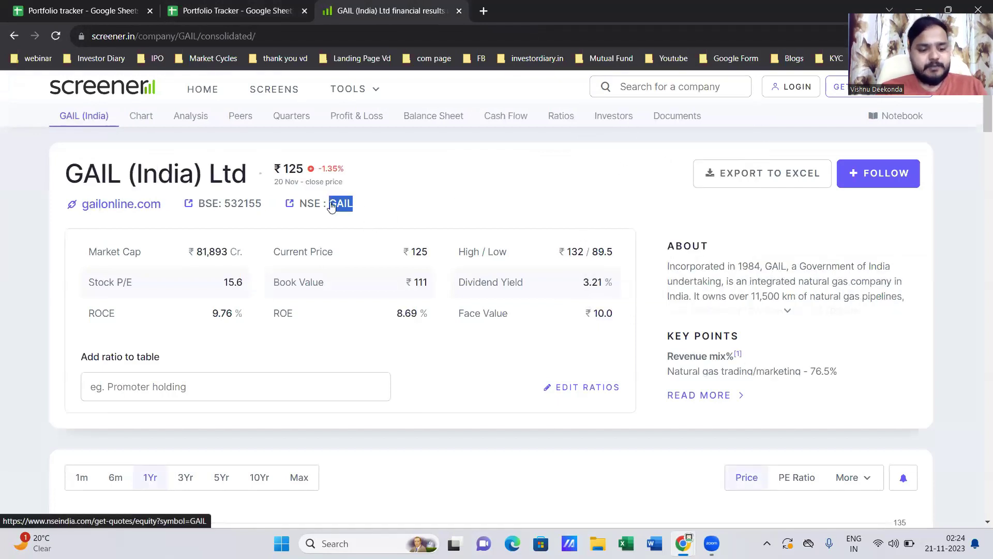
left_click(237, 11)
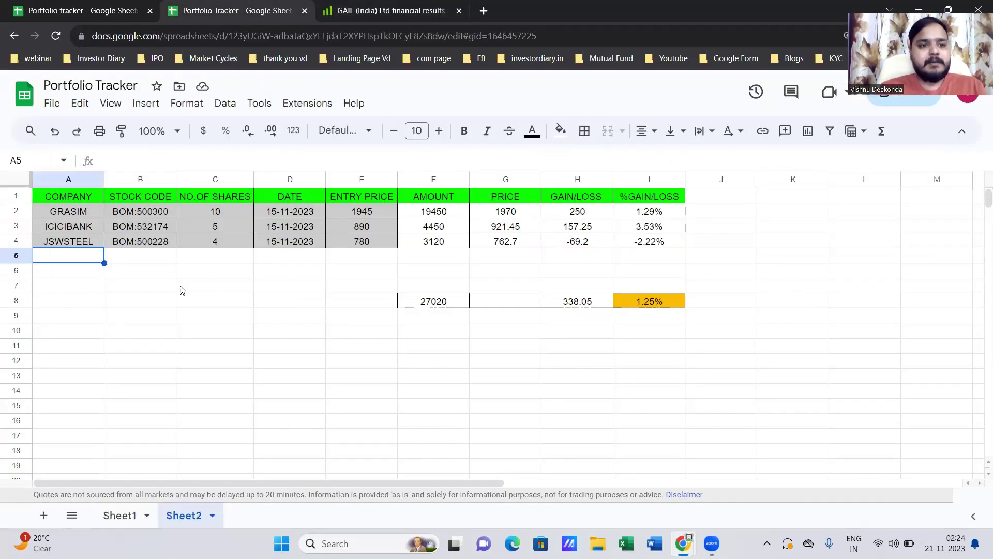
double_click(88, 260)
key("ctrl+v")
key("Return")
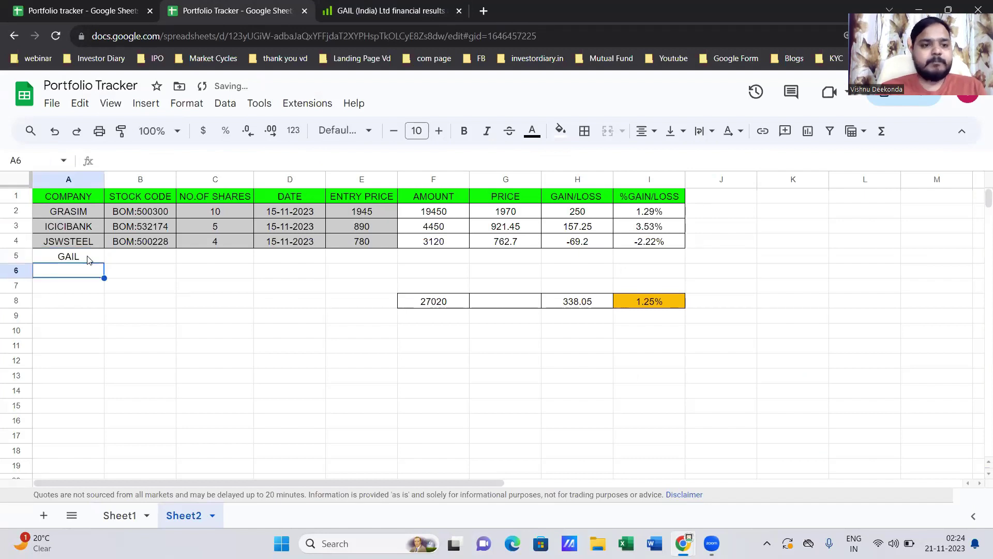
Step: Enter the stock code BOM:532155 in B5, copying the BSE number from the GAIL page on Screener
left_click(129, 257)
type("BO")
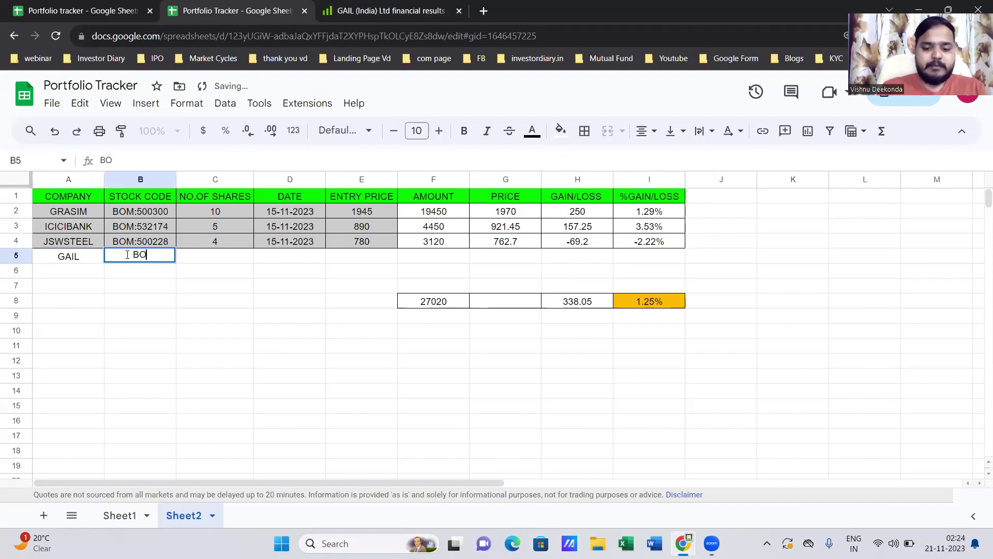
type("M:")
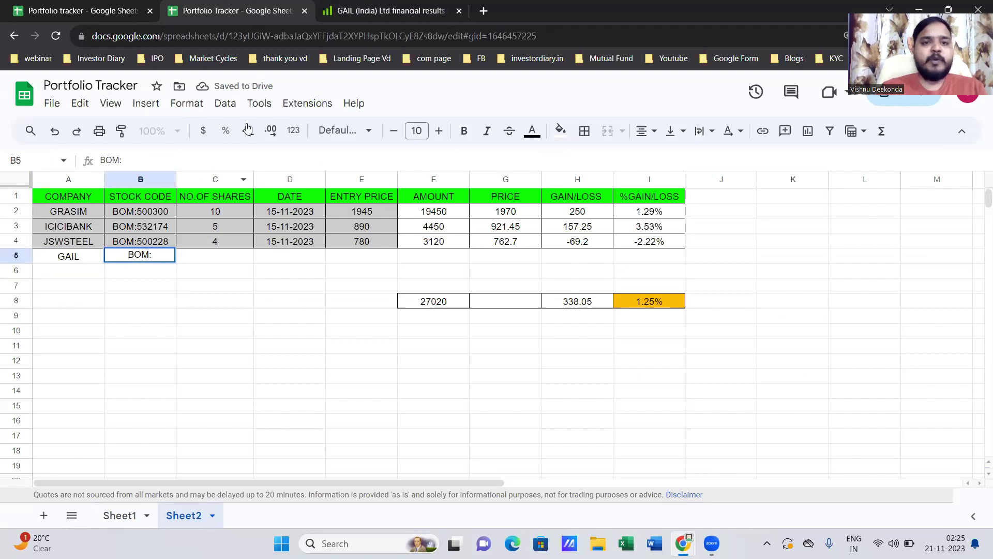
left_click(388, 11)
left_click(268, 207)
left_click_drag(268, 206, 226, 207)
key("ctrl+c")
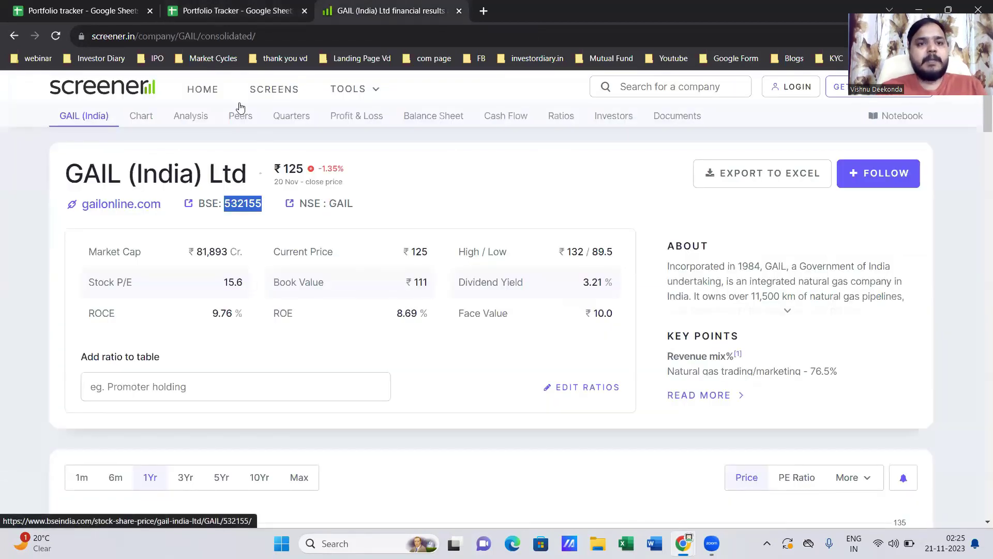
left_click(245, 5)
key("ctrl+v")
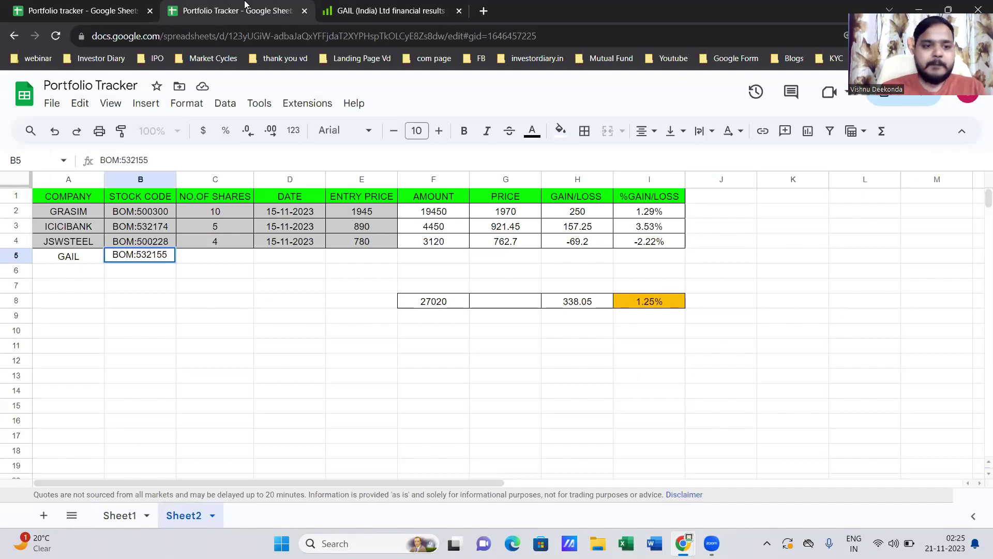
key("Return")
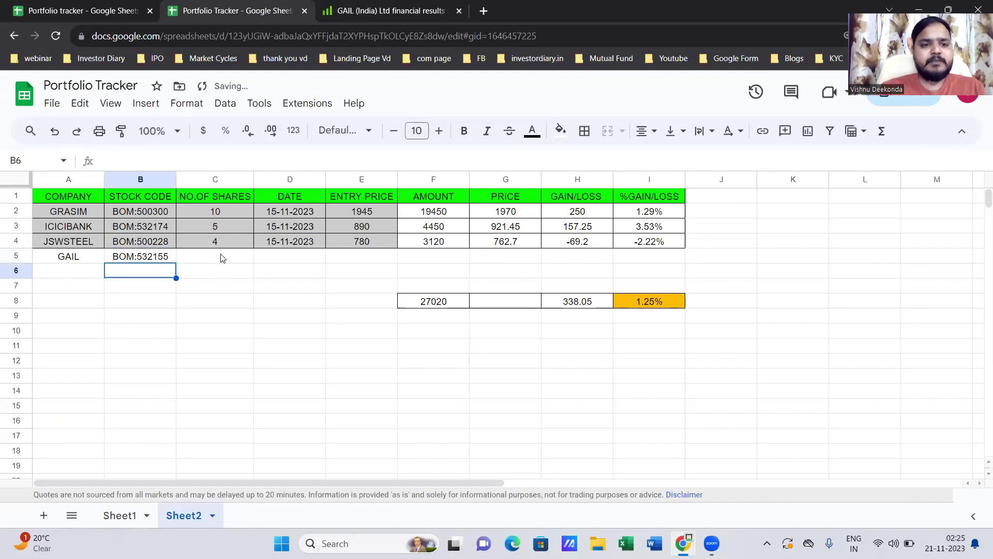
Step: Enter 32 as the number of GAIL shares in C5
left_click(221, 256)
type("32")
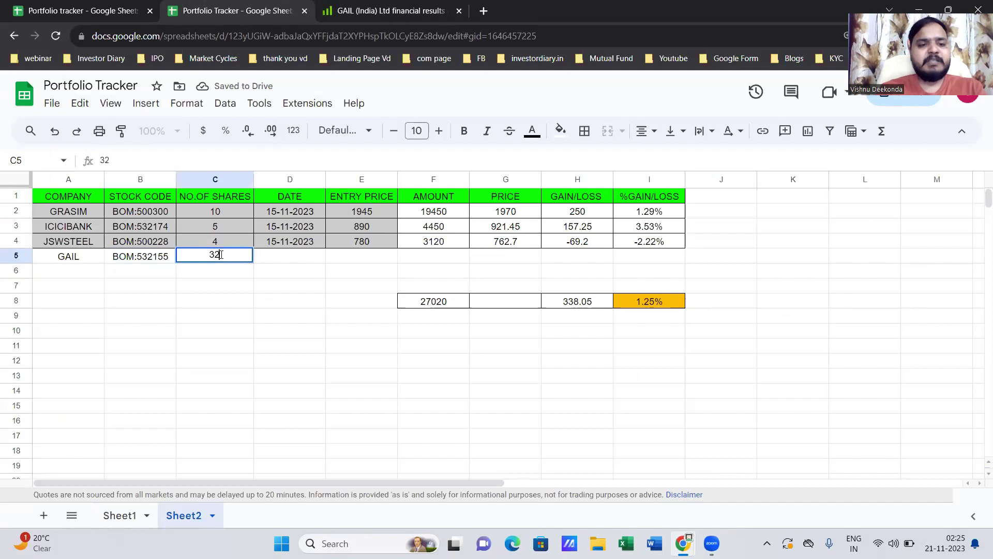
key("Return")
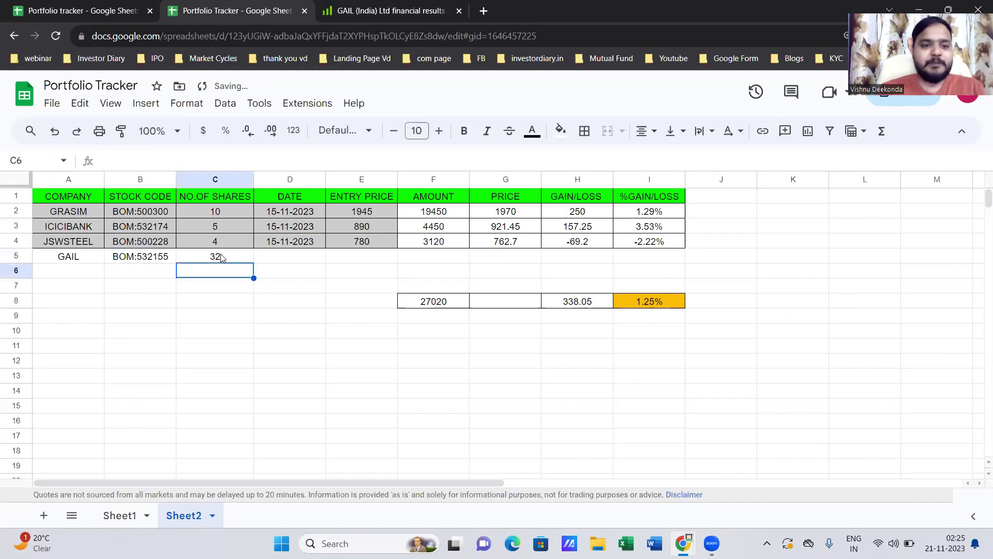
Step: Copy the date 15-11-2023 from D4 into D5 for the GAIL row
left_click(298, 244)
key("ctrl+c")
left_click(293, 258)
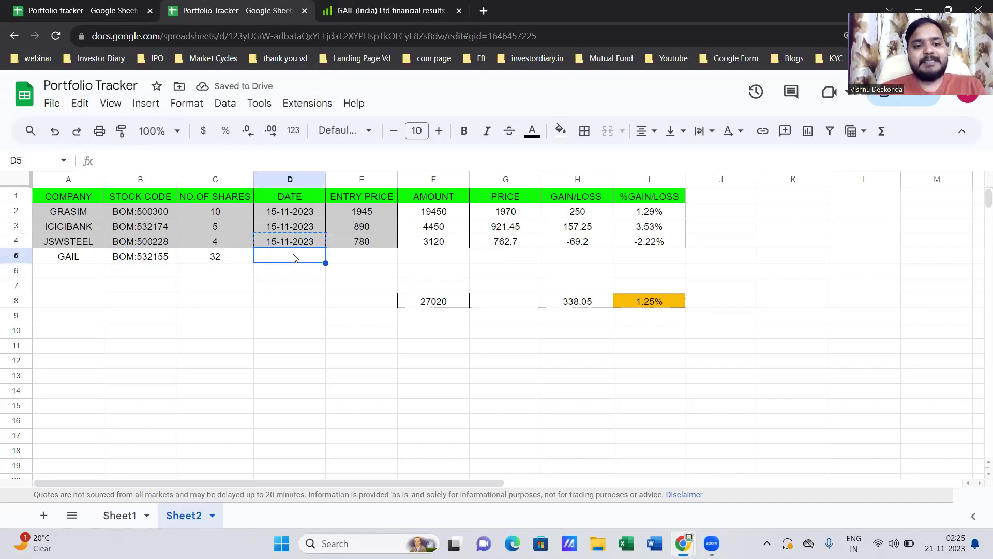
key("ctrl+b")
key("ctrl+v")
left_click(301, 245)
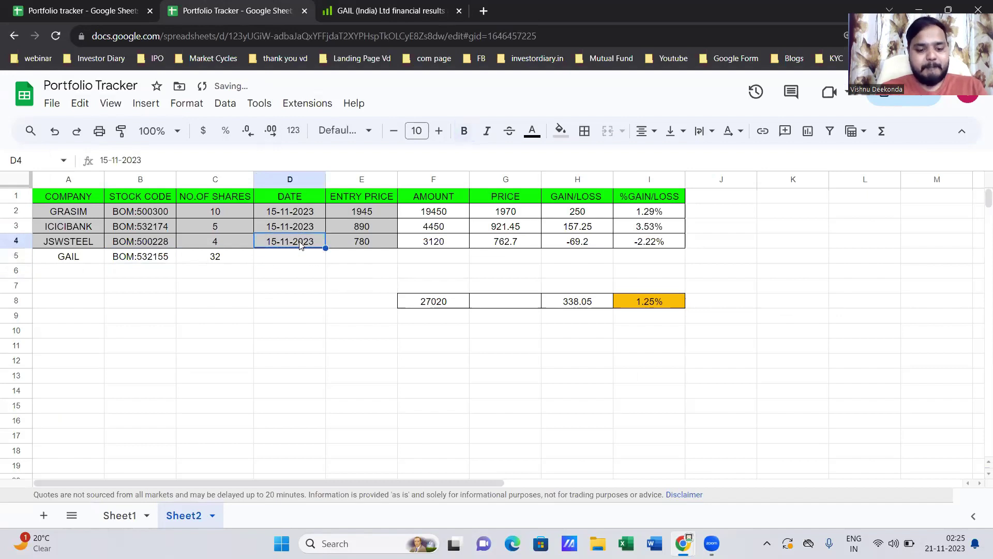
left_click(299, 256)
key("ctrl+v")
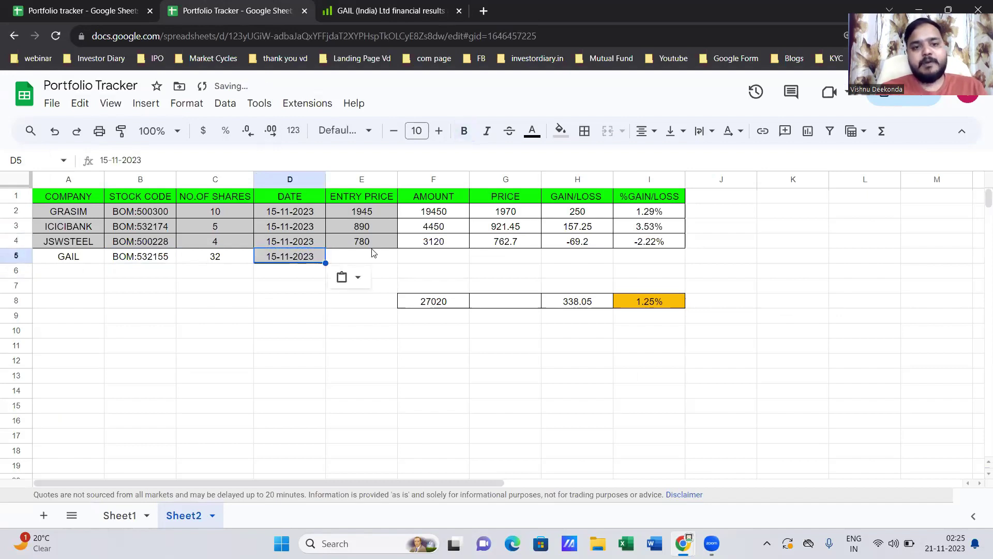
Step: Enter 122 as the GAIL entry price in E5 and fill the formulas in F4:I4 down to row 5
left_click(386, 254)
left_click(393, 11)
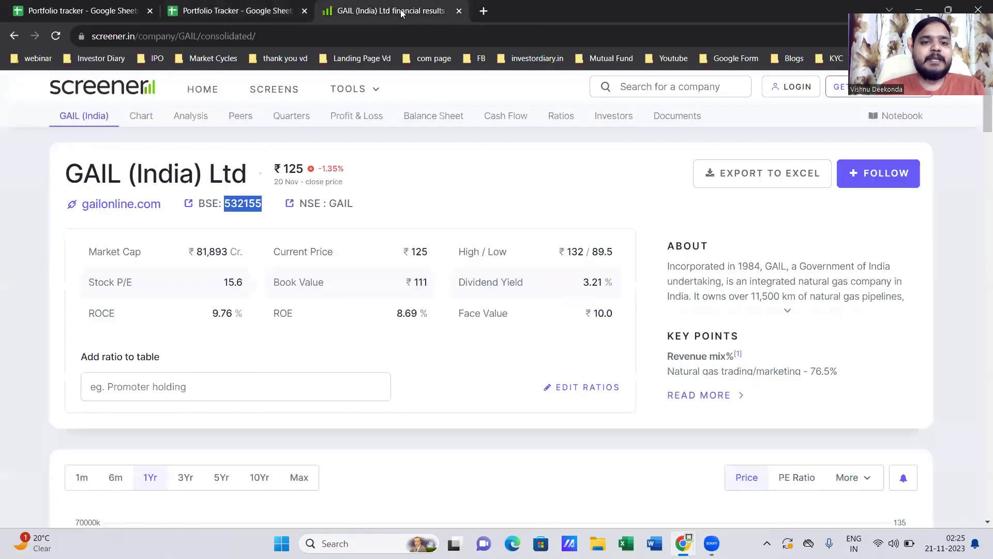
left_click(257, 11)
type("122")
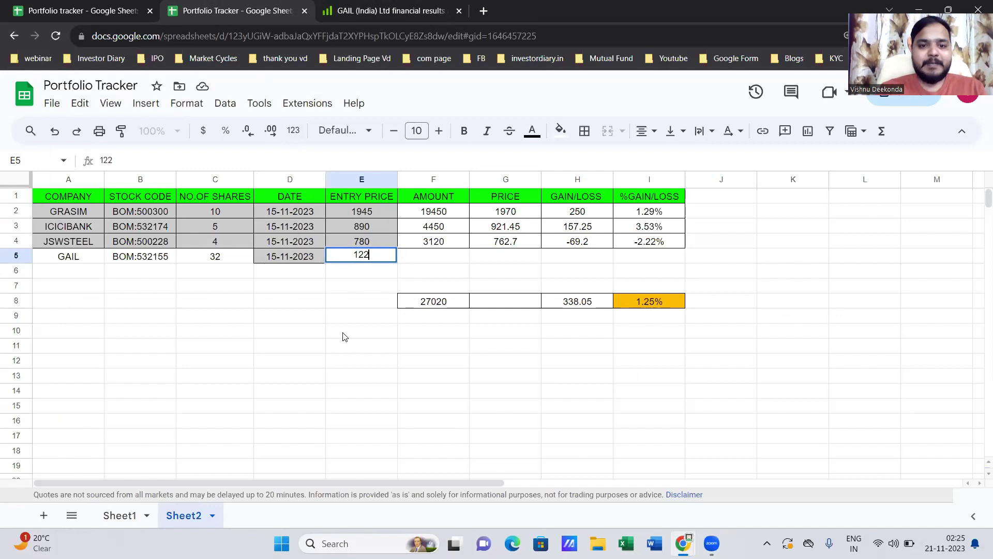
key("Tab")
left_click_drag(462, 245, 684, 261)
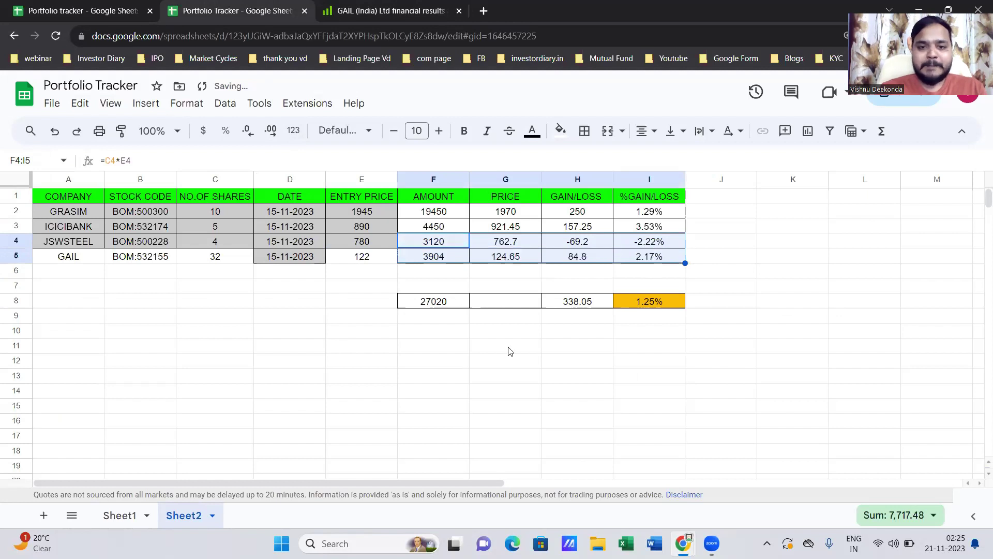
Step: Review the percentage formula in I5 and the total formulas in F8, H8 and I8 for the ranges they cover
left_click(636, 257)
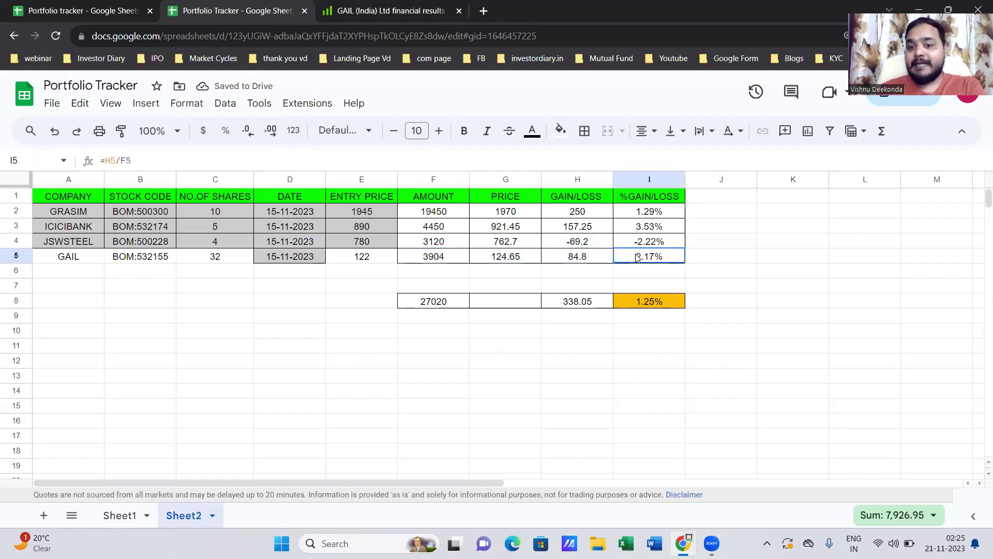
left_click(434, 309)
left_click(597, 304)
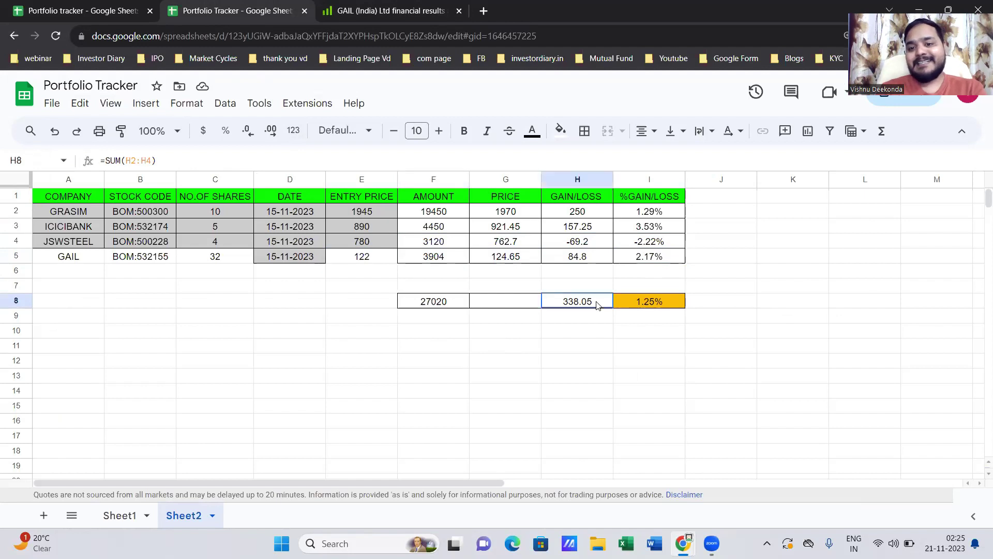
left_click(653, 303)
left_click(459, 303)
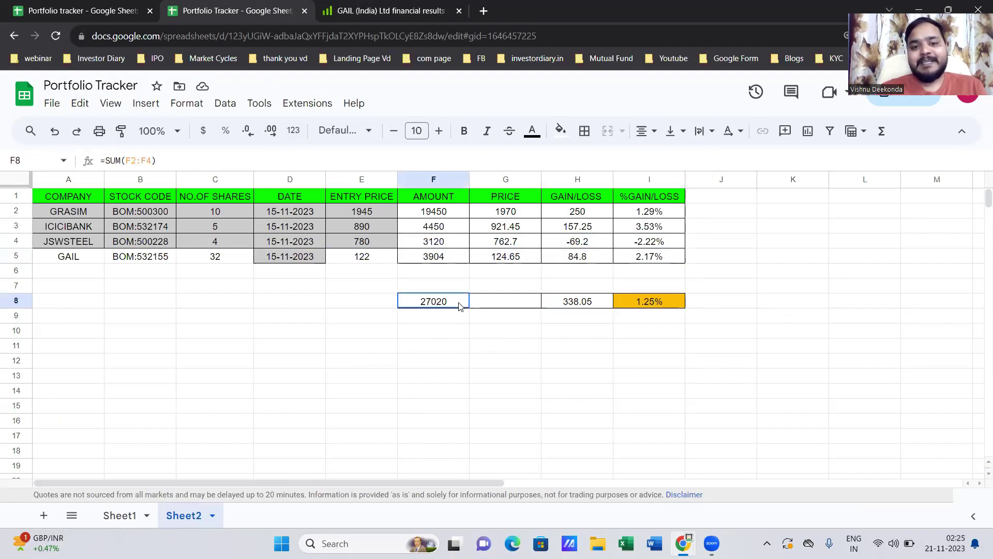
double_click(458, 302)
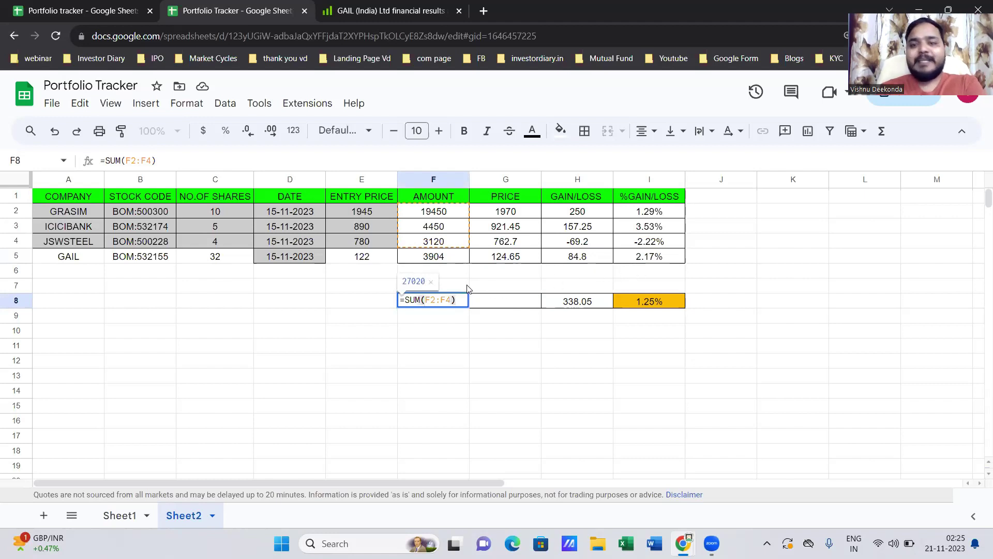
left_click(428, 381)
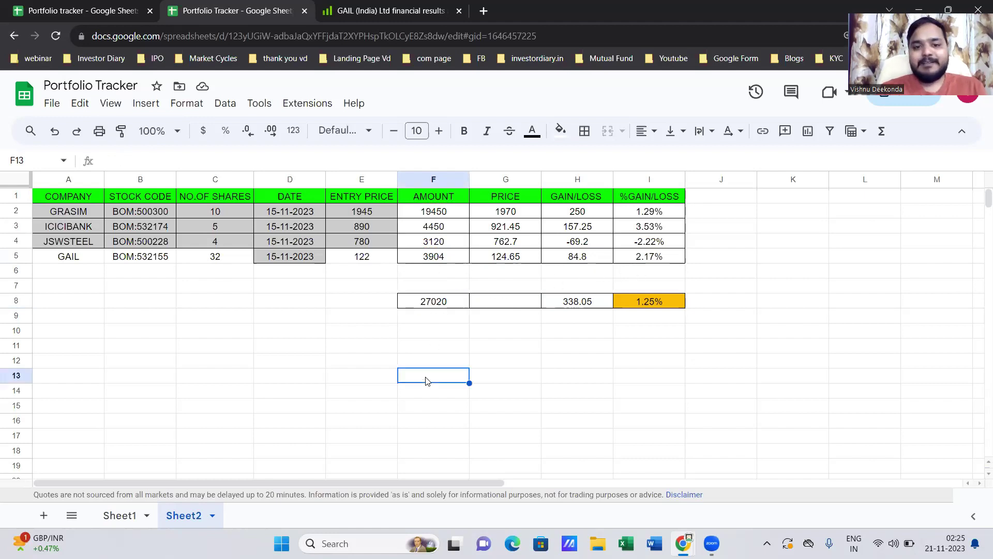
Step: Change the amount total in F8 to sum F2:F5 so that it includes the GAIL row
left_click(442, 304)
left_click(170, 158)
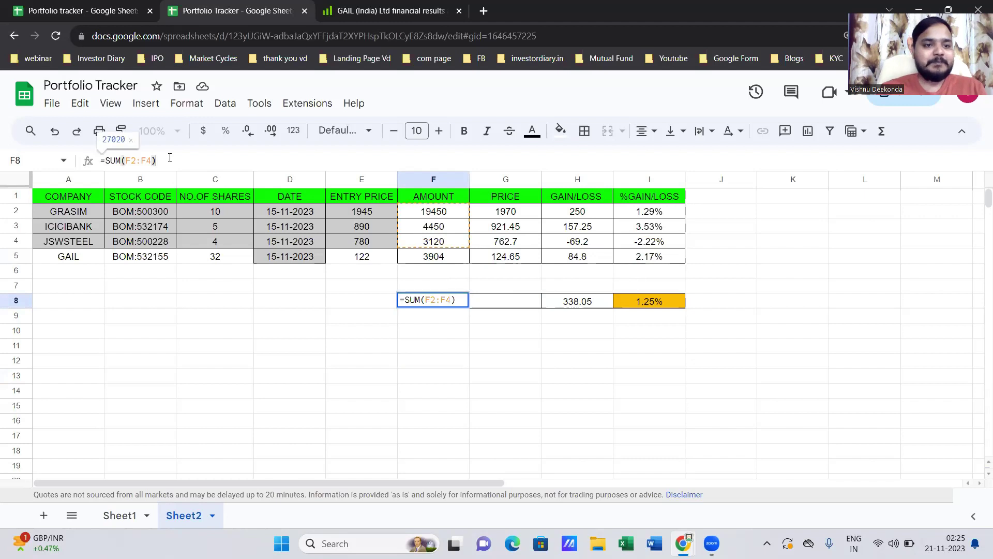
key("BackSpace")
key("BackSpace")
key("BackSpace")
key("BackSpace")
key("BackSpace")
key("BackSpace")
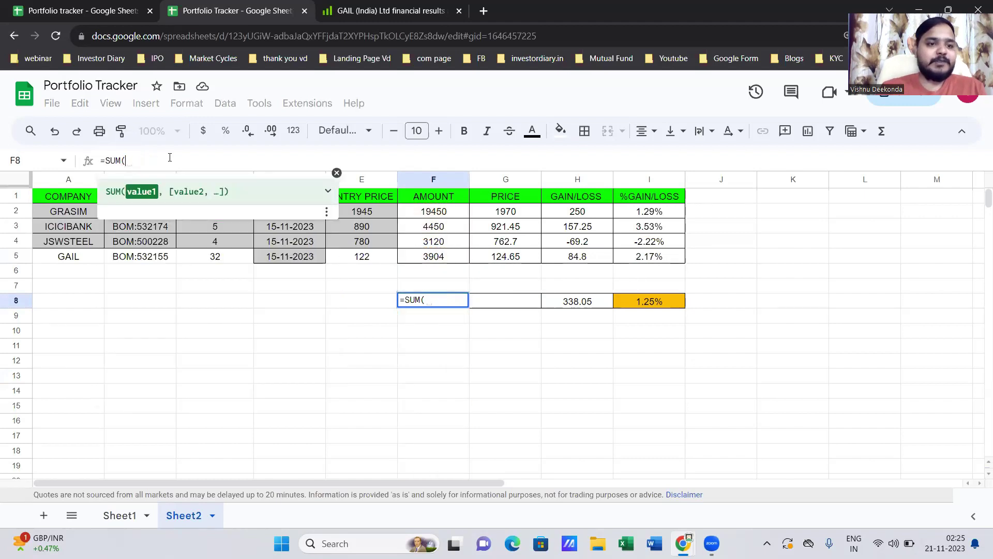
left_click_drag(443, 214, 443, 257)
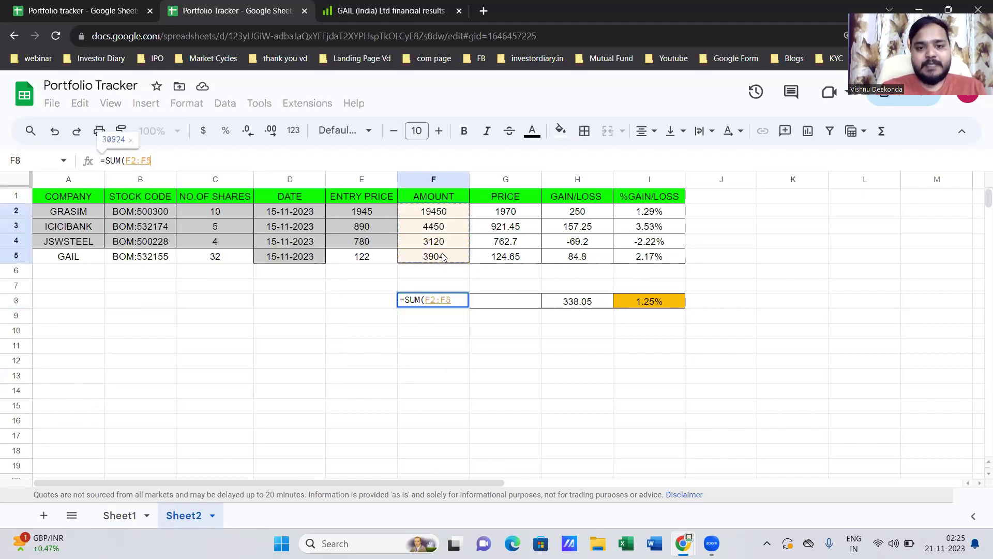
key("Return")
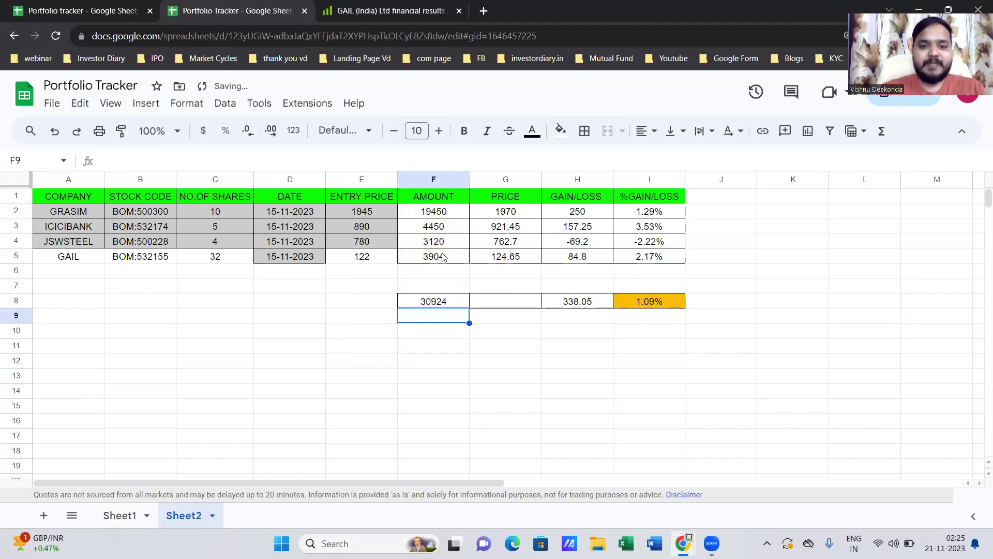
Step: Change the gain/loss total in H8 to sum H2:H5 so that it includes the GAIL row
left_click(602, 302)
left_click(170, 161)
key("BackSpace")
key("BackSpace")
key("BackSpace")
key("BackSpace")
key("BackSpace")
key("BackSpace")
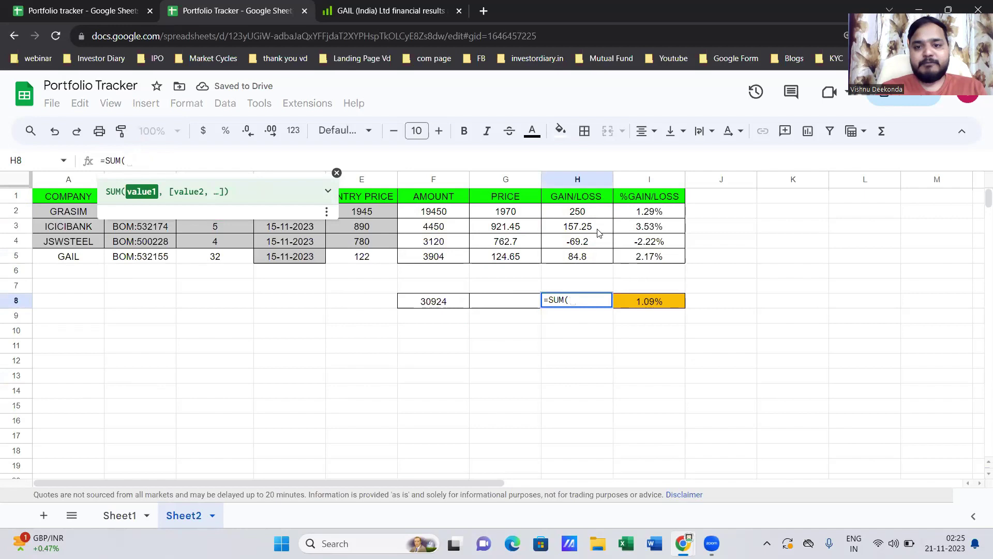
left_click_drag(595, 211, 594, 257)
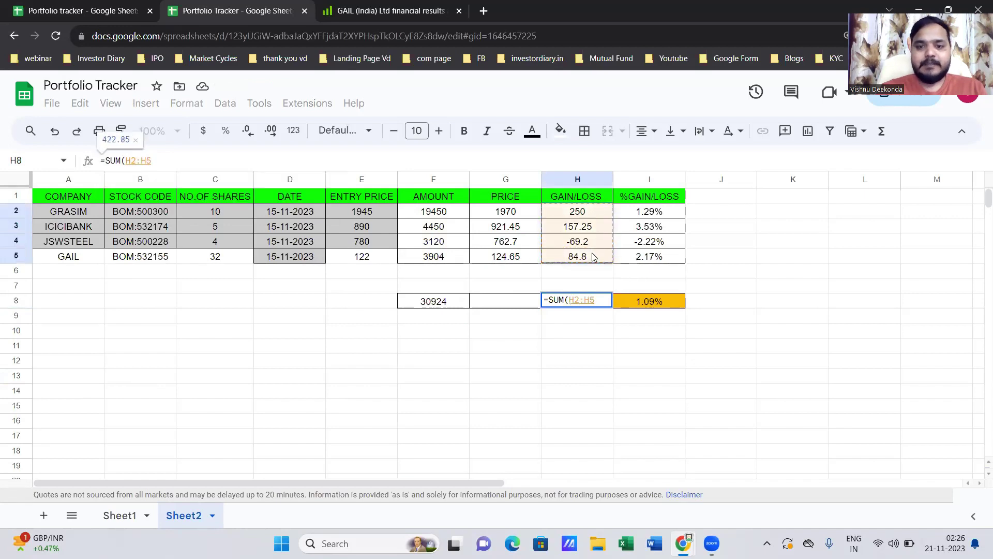
key("Return")
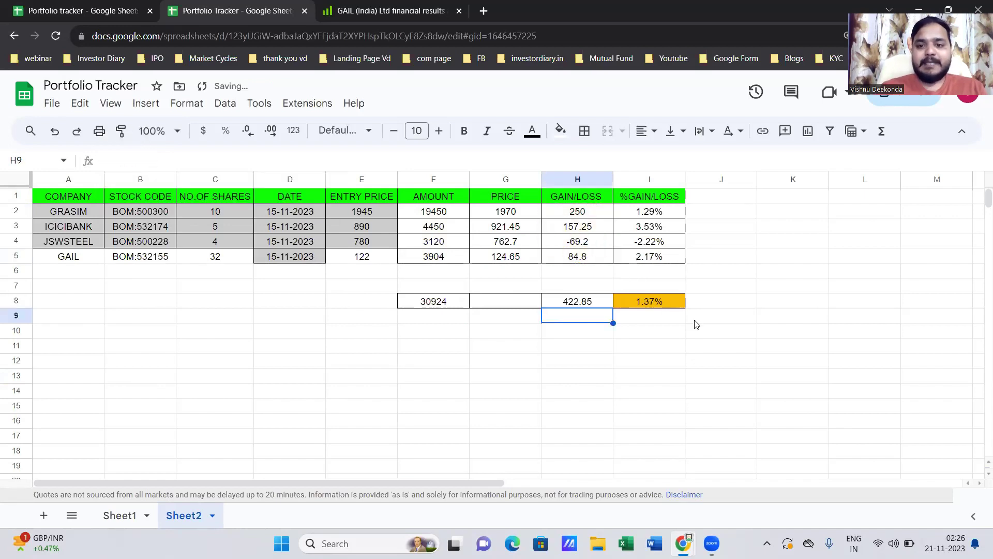
Step: Check the overall percentage in I8, undoing and redoing the H8 range change to compare its effect
left_click(682, 305)
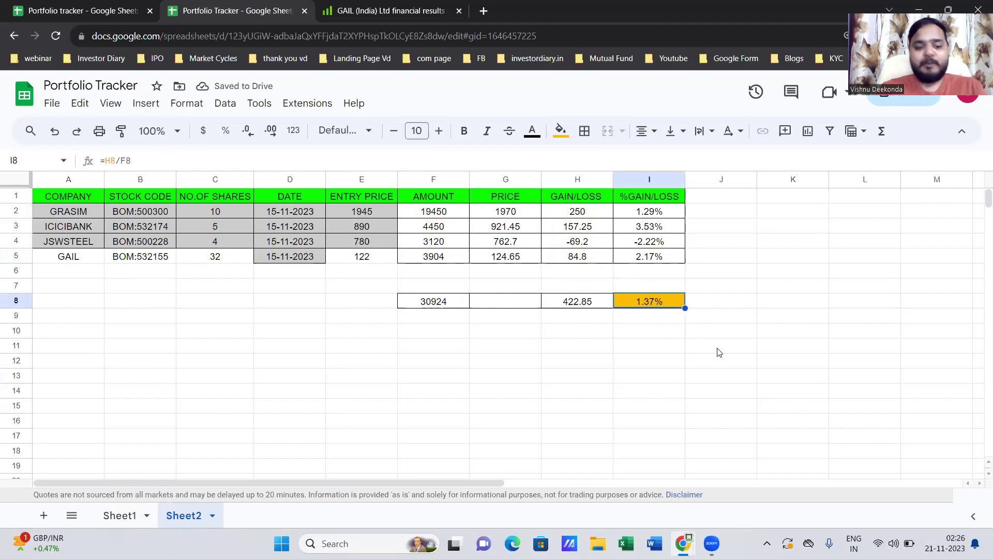
key("ctrl+z")
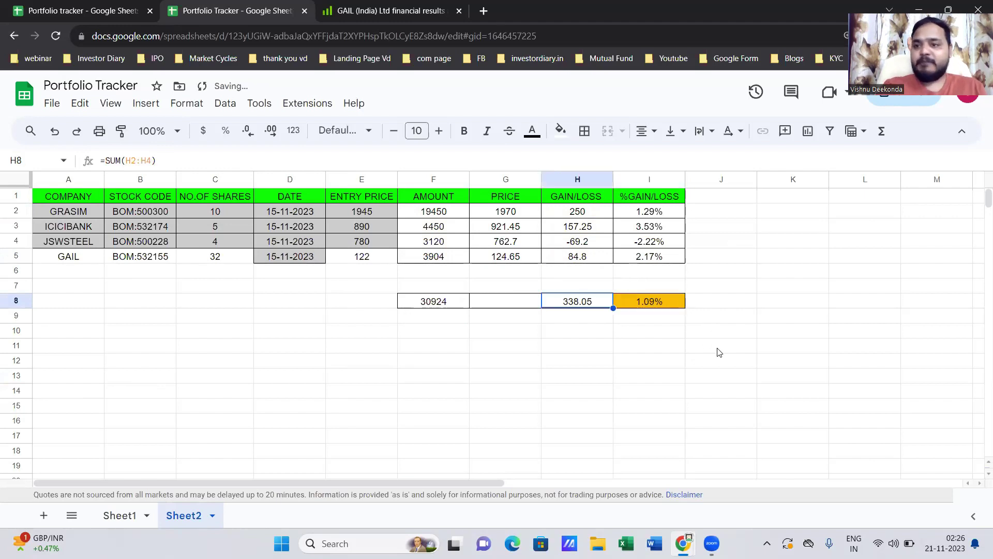
key("ctrl+y")
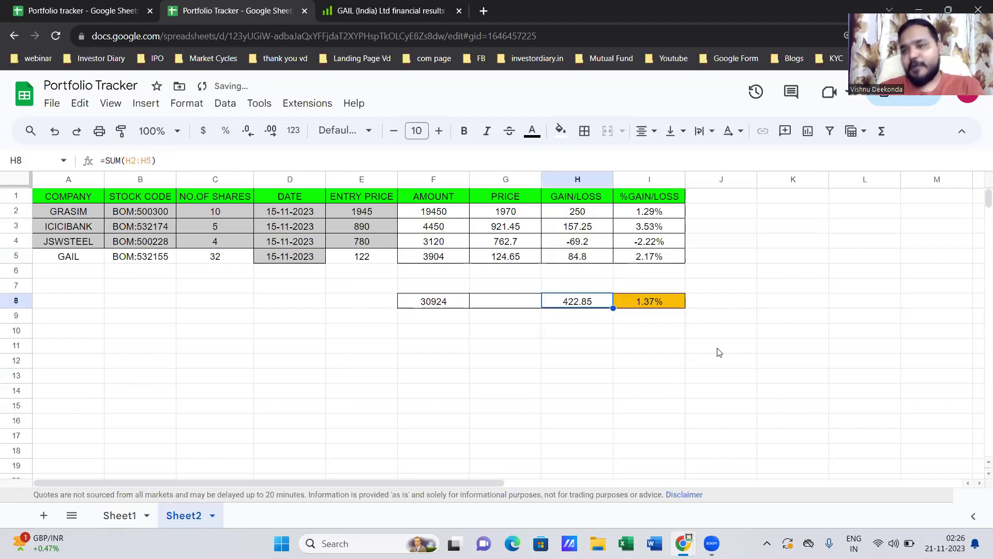
Step: View the original portfolio totals on Sheet1 for comparison and return to Sheet2
left_click(125, 516)
left_click(383, 391)
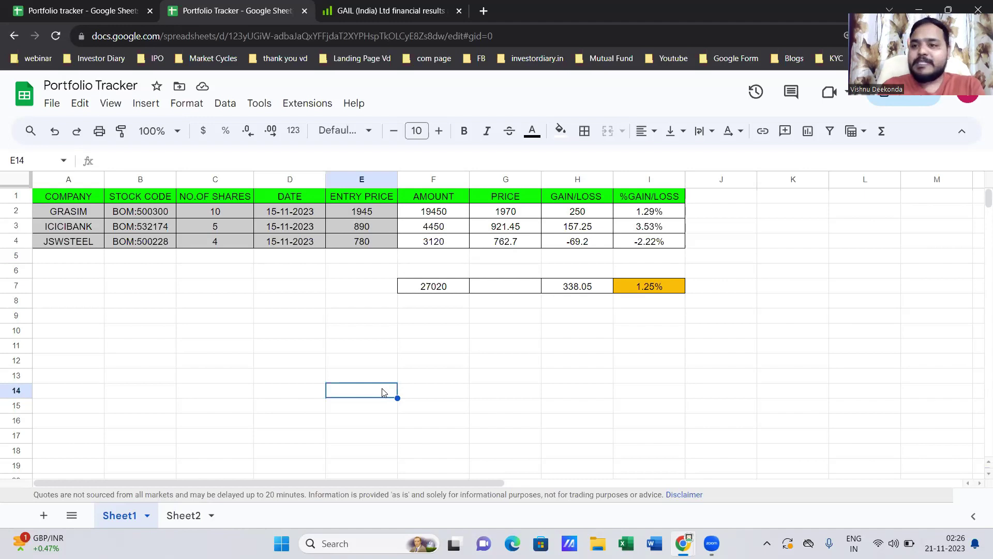
left_click(195, 515)
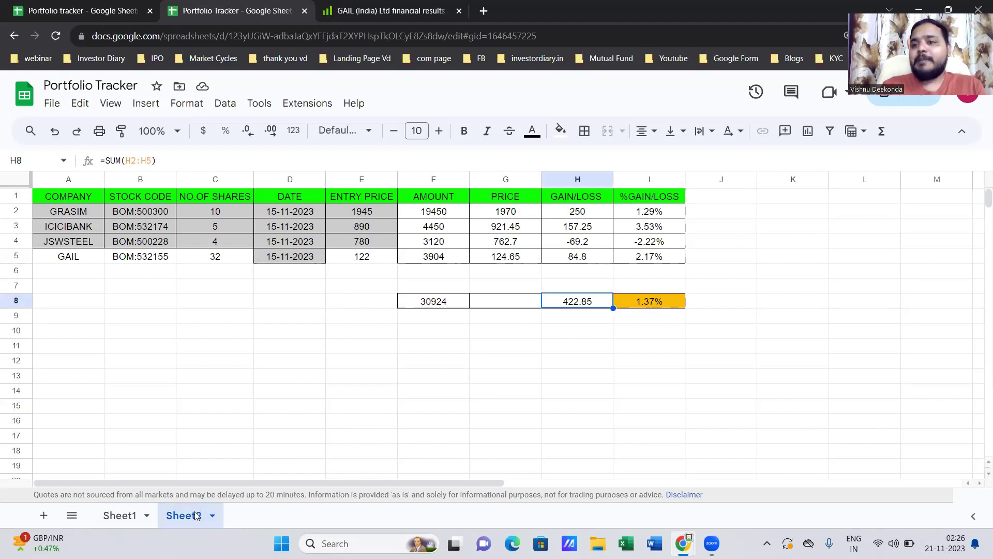
Step: Apply borders to all the GAIL entry cells in A5:E5
left_click(76, 257)
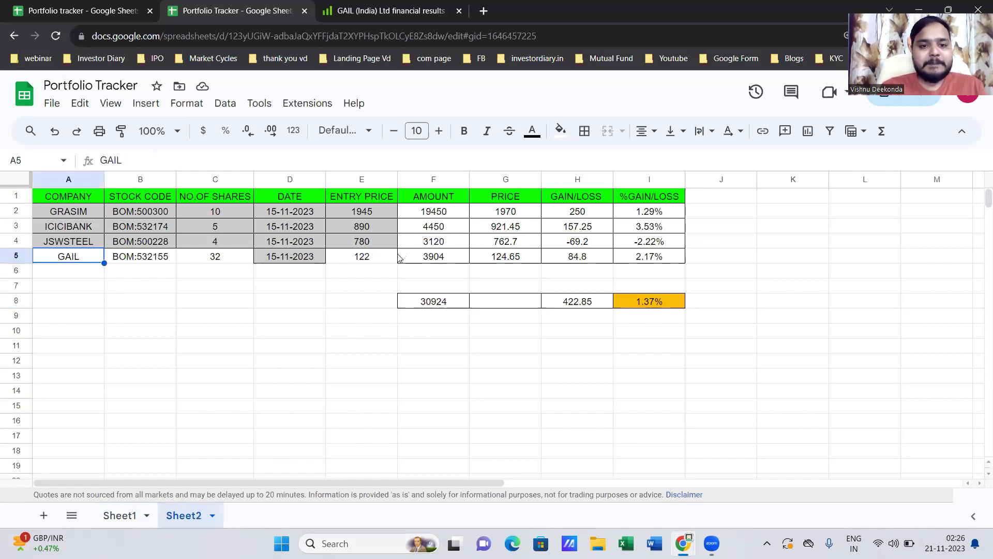
left_click_drag(392, 257, 73, 258)
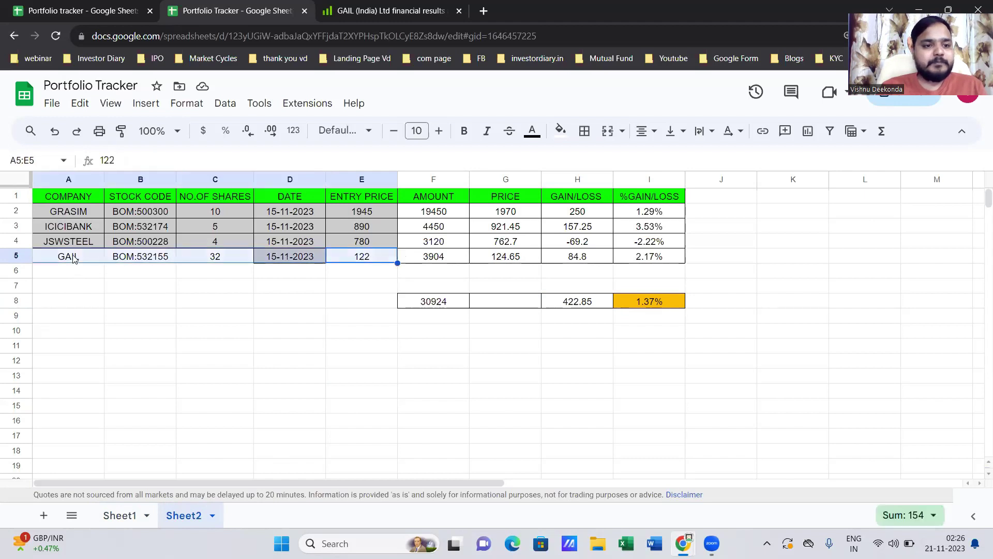
left_click(584, 131)
left_click(590, 163)
key("Return")
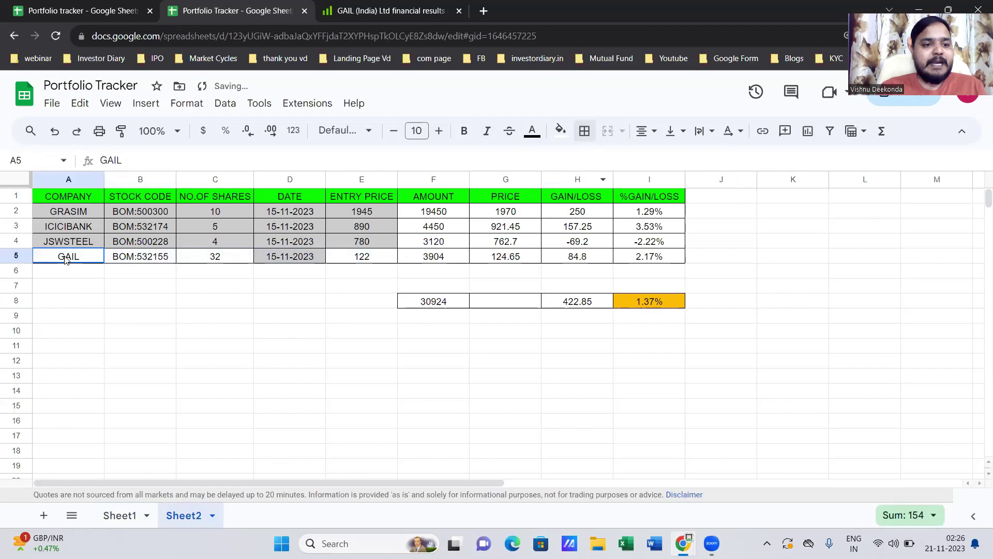
Step: Fill the GAIL entry cells A5:E5 with the same grey as the holding rows above
left_click(568, 132)
left_click(642, 180)
left_click(315, 341)
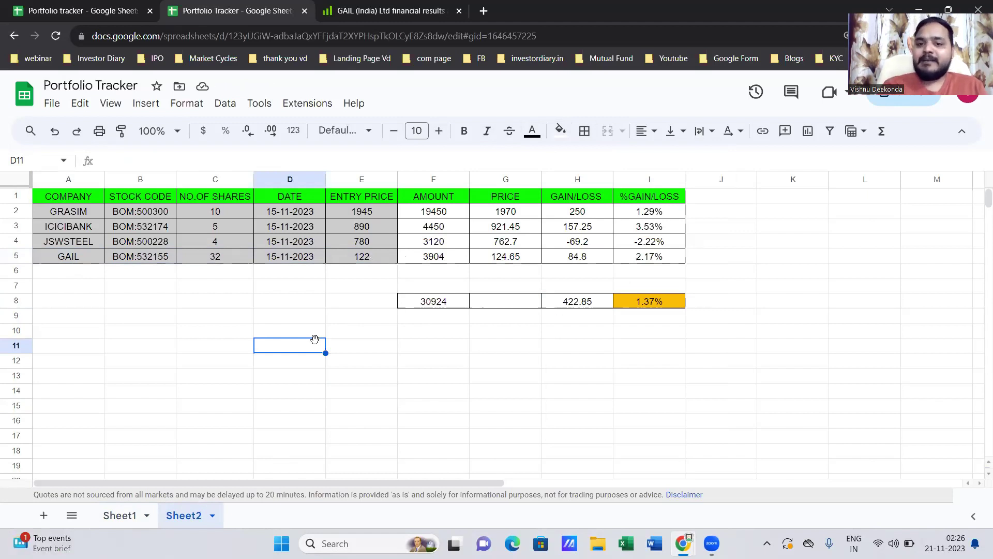
left_click(506, 345)
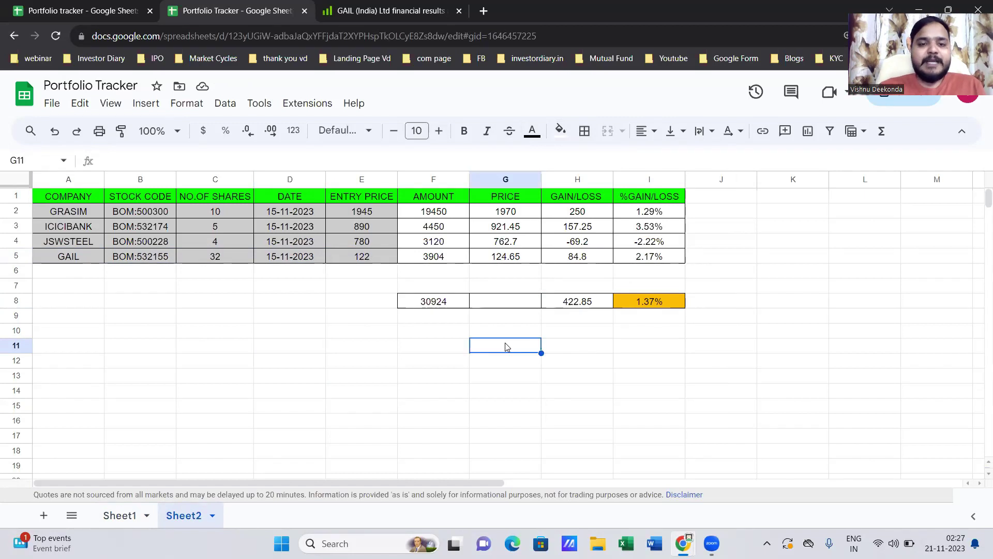